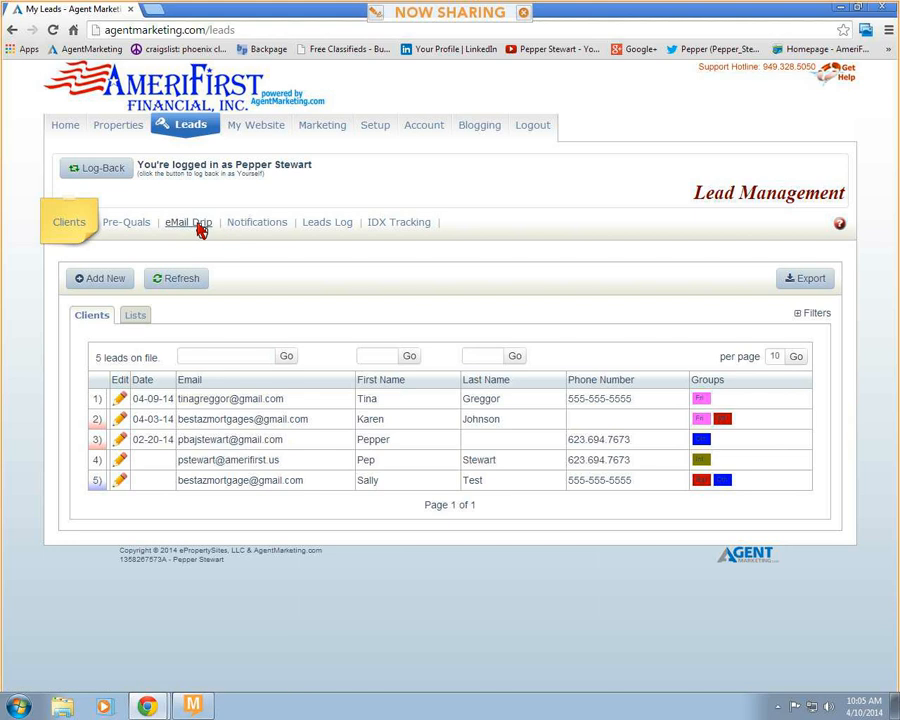
# - Open the email drip campaign options and review the email signature with its _AGENT_PIC_ and _LOGO_ placeholders
pyautogui.click(199, 230)
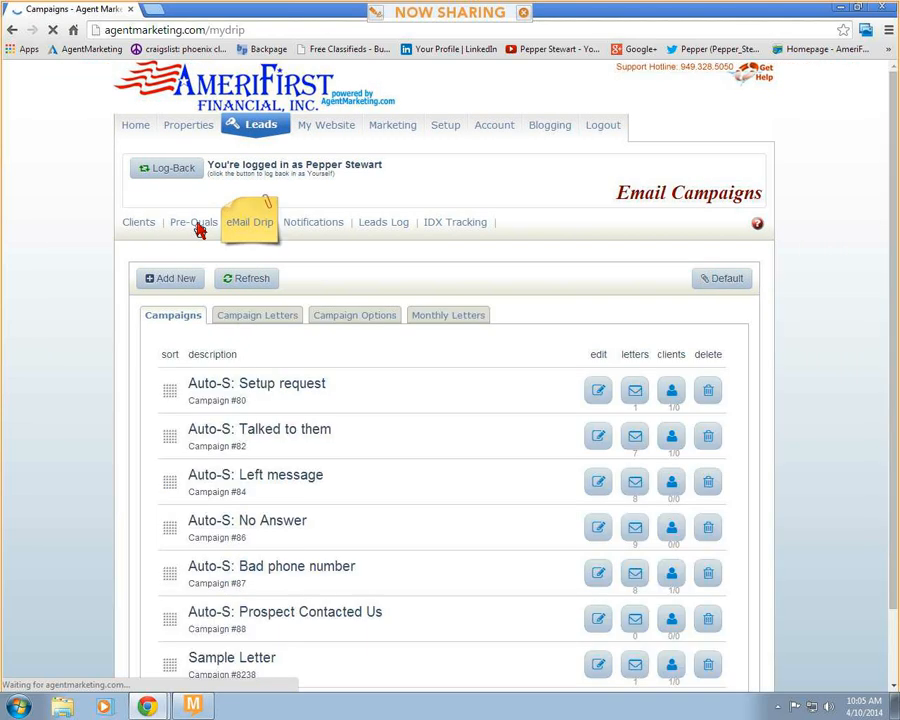
pyautogui.moveTo(266, 440)
pyautogui.mouseDown()
pyautogui.moveTo(284, 450)
pyautogui.moveTo(336, 447)
pyautogui.mouseUp()
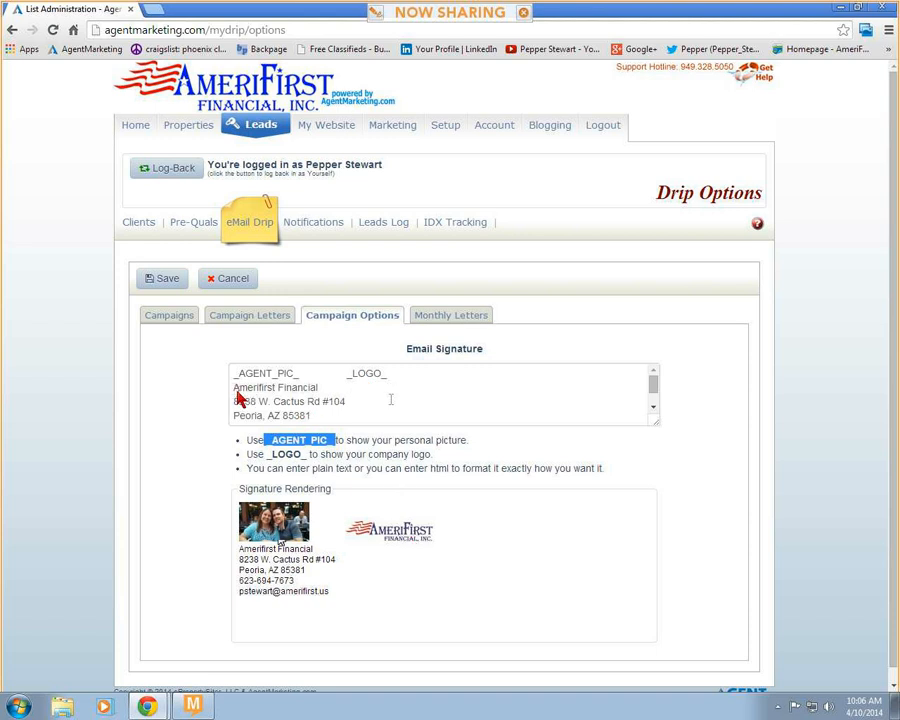
pyautogui.click(316, 394)
pyautogui.click(328, 418)
pyautogui.scroll(-3, 328, 418)
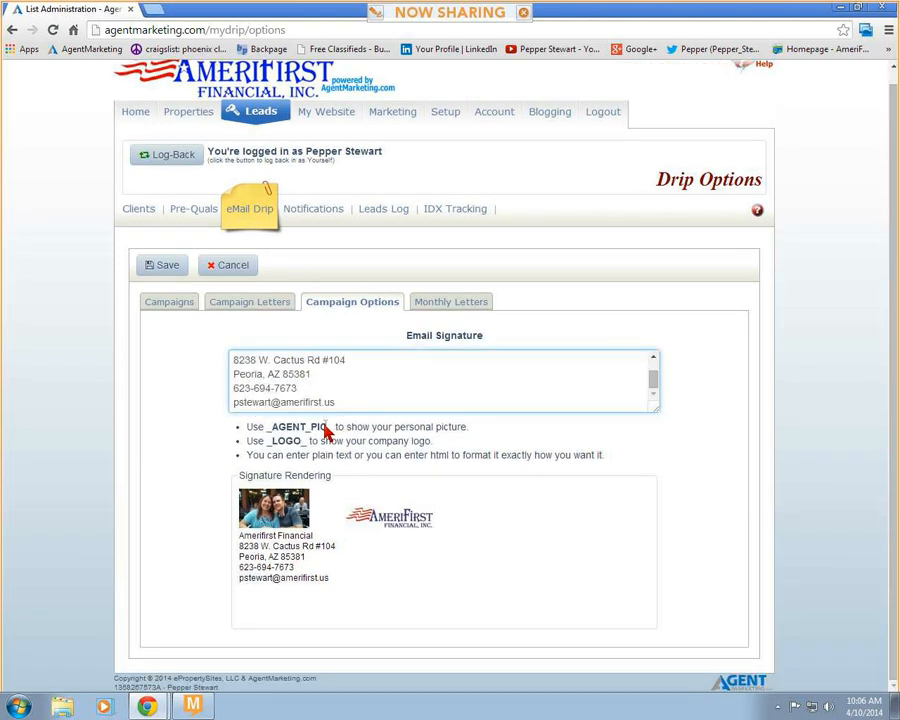
pyautogui.scroll(3, 328, 419)
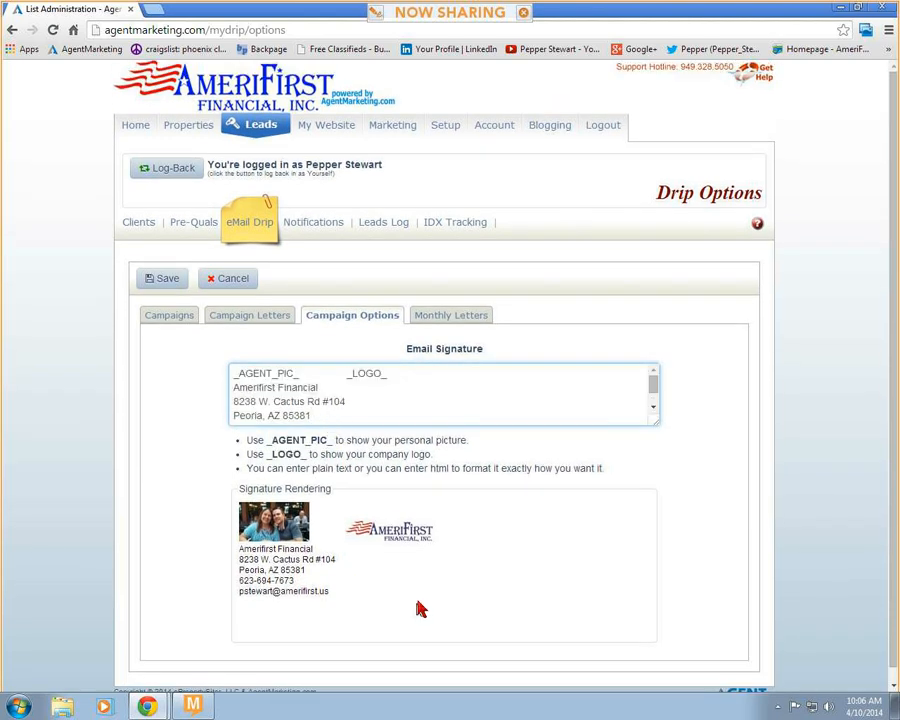
pyautogui.click(170, 286)
pyautogui.moveTo(390, 380); pyautogui.dragTo(352, 383)
pyautogui.click(388, 386)
pyautogui.click(389, 374)
pyautogui.press('Down')
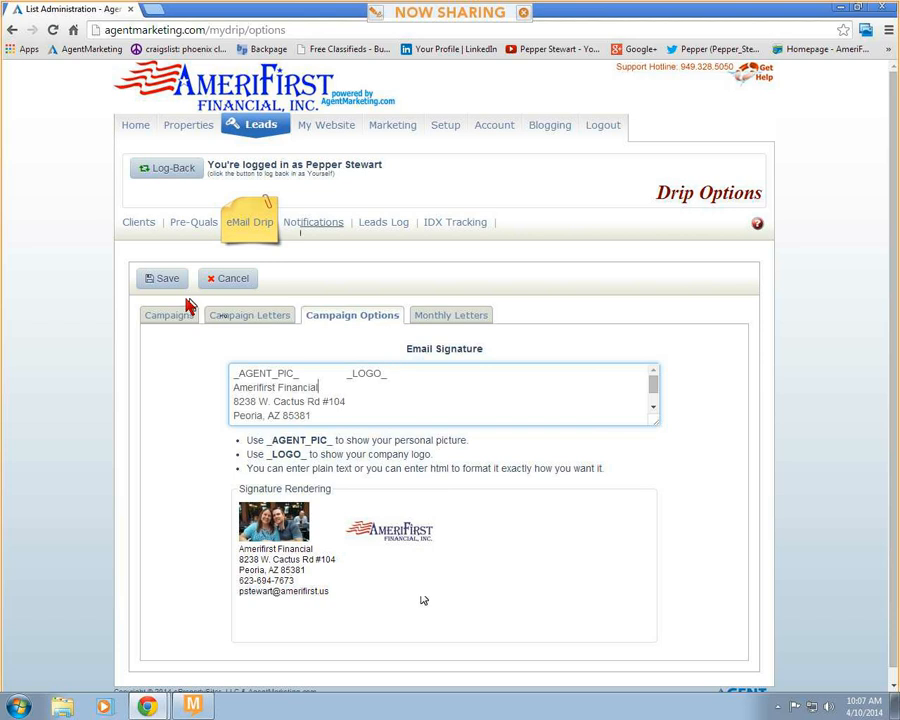
# - View the pre-qualification client list and return to the list of client leads
pyautogui.click(193, 223)
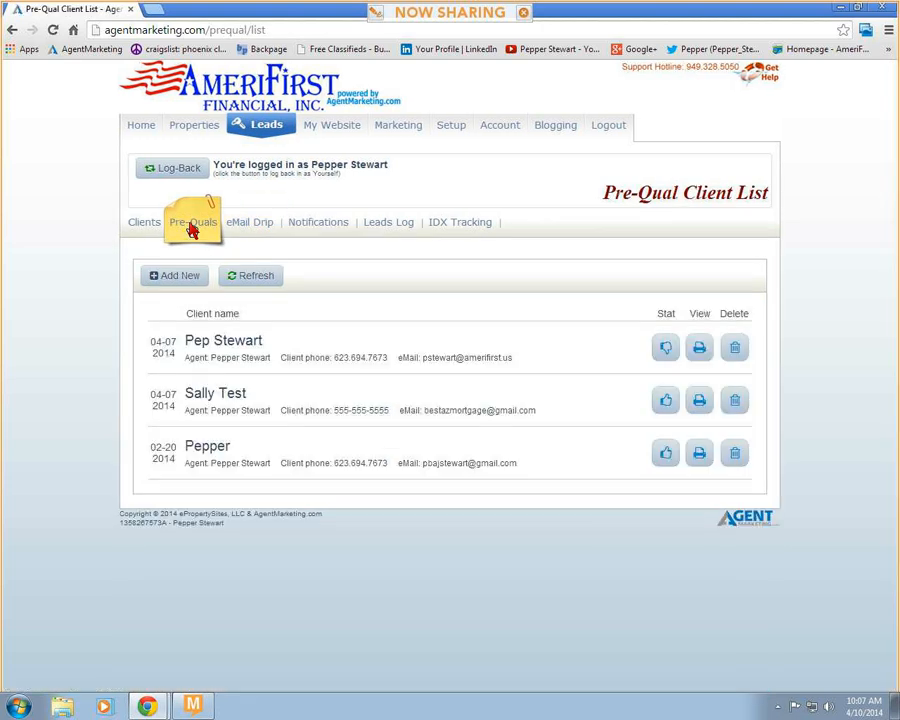
pyautogui.click(142, 225)
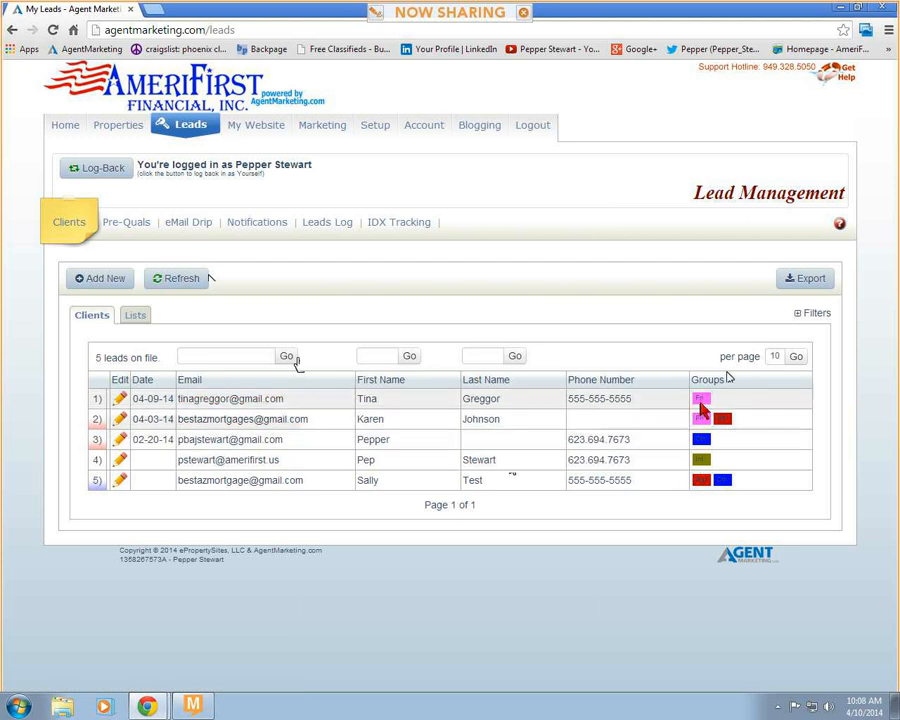
# - Add a new client lead and enter the client's email address
pyautogui.click(104, 283)
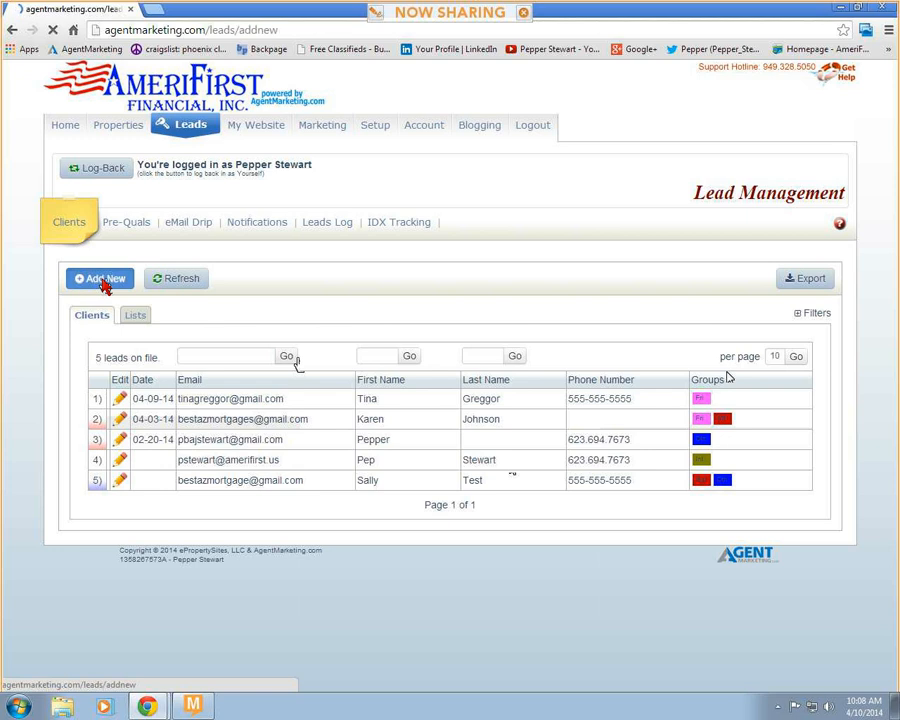
pyautogui.click(180, 349)
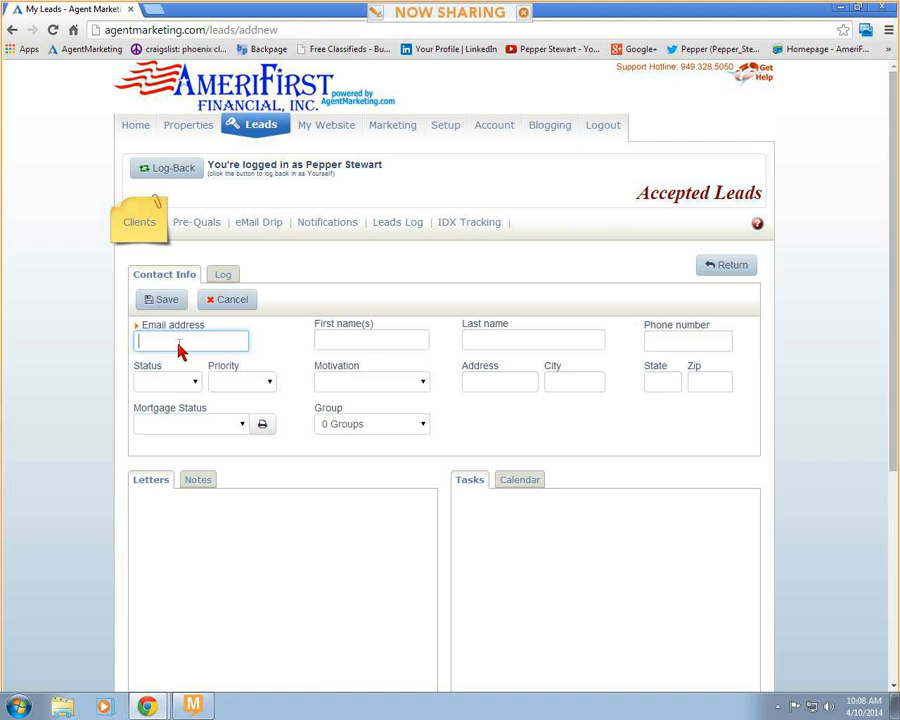
pyautogui.press('Tab')
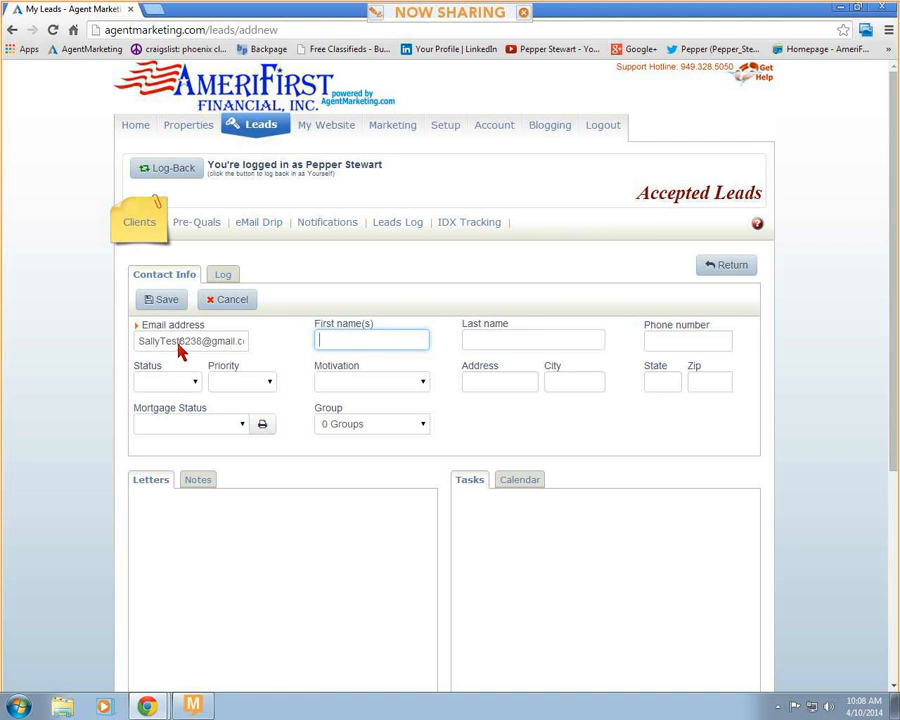
# - Enter the new lead's first name, last name and phone number
pyautogui.write('Sally')
pyautogui.press('Tab')
pyautogui.write('Test')
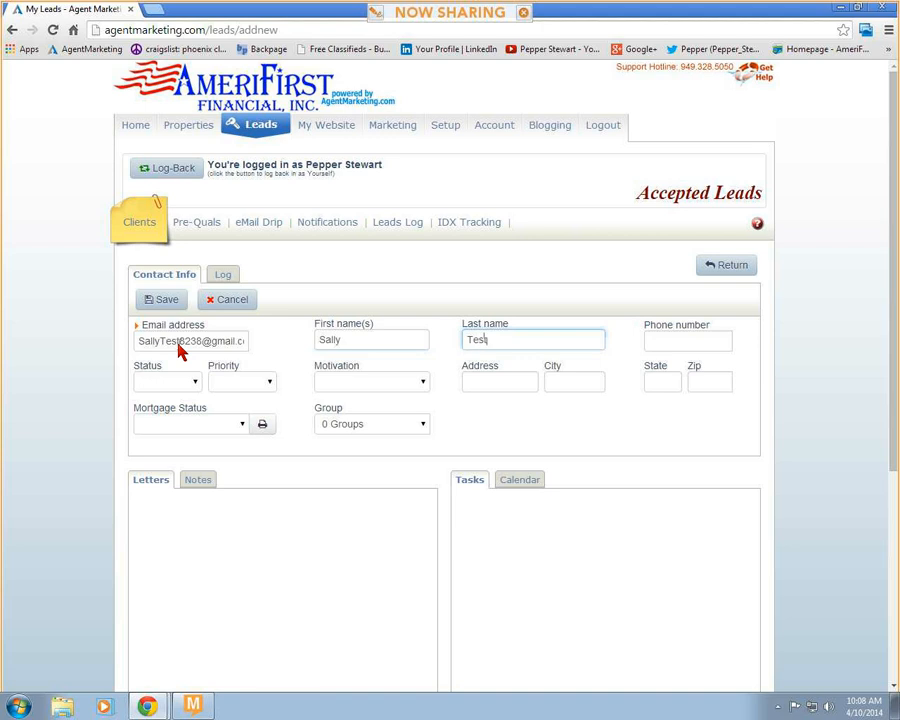
pyautogui.press('Tab')
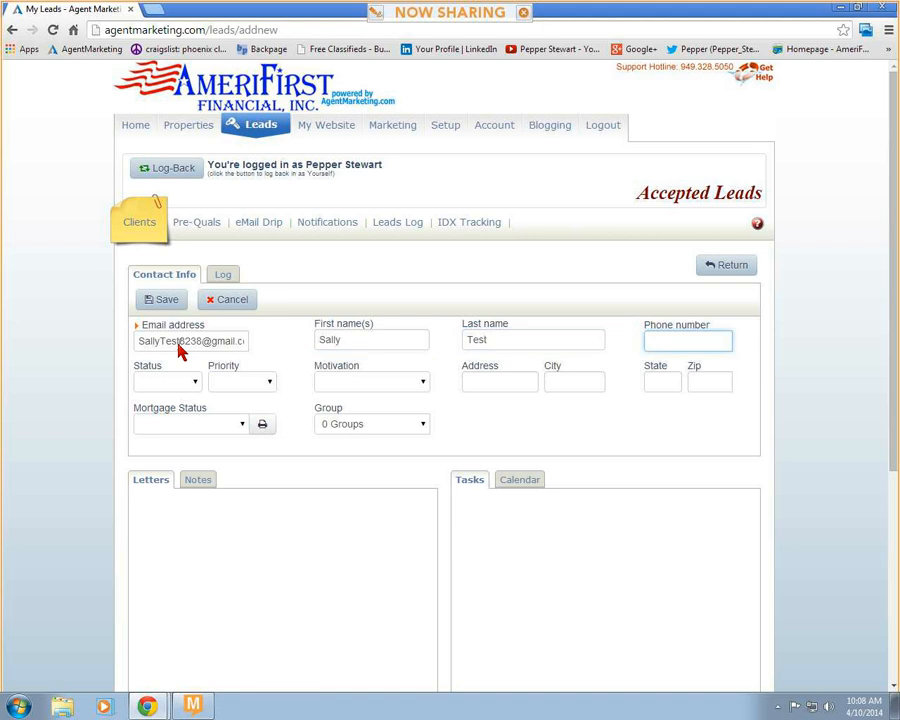
pyautogui.write('555-555-5555')
pyautogui.press('Tab')
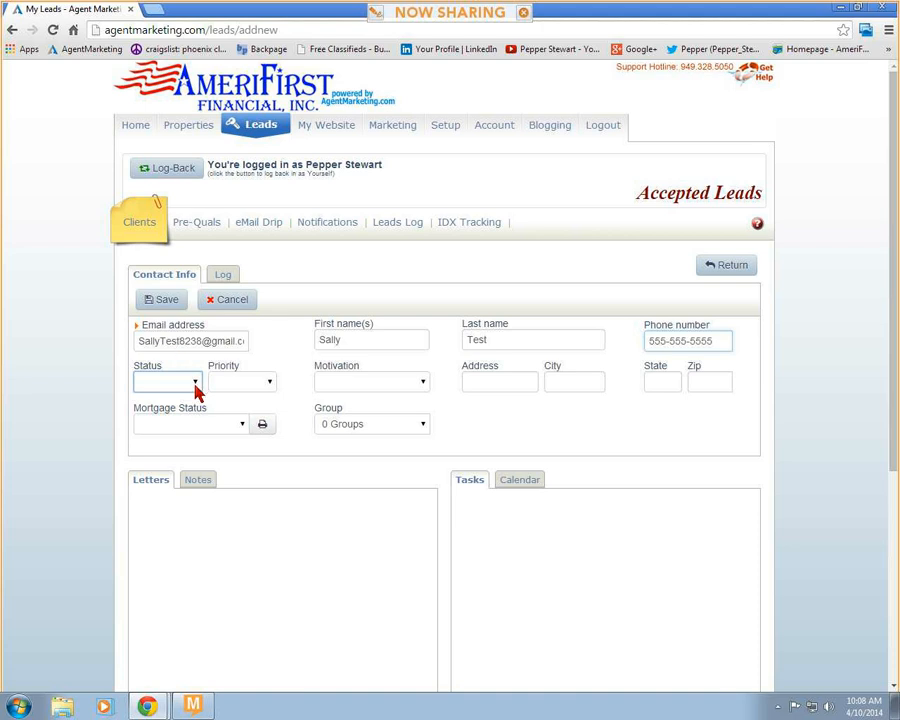
# - Set the lead's status to Prospect, priority to High (green) and motivation to downsizing / retirement
pyautogui.click(195, 383)
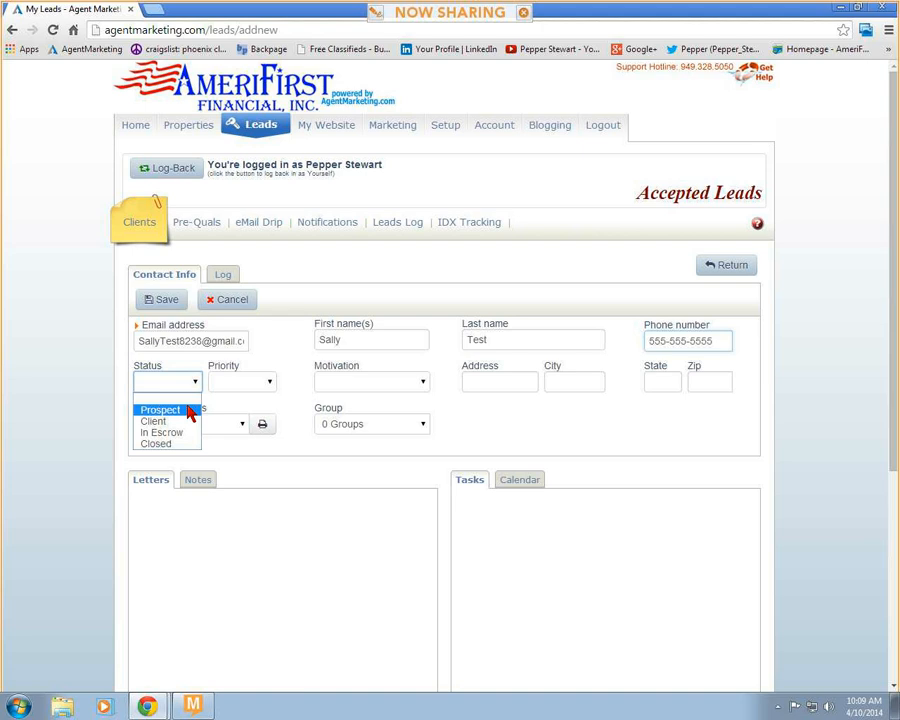
pyautogui.click(190, 411)
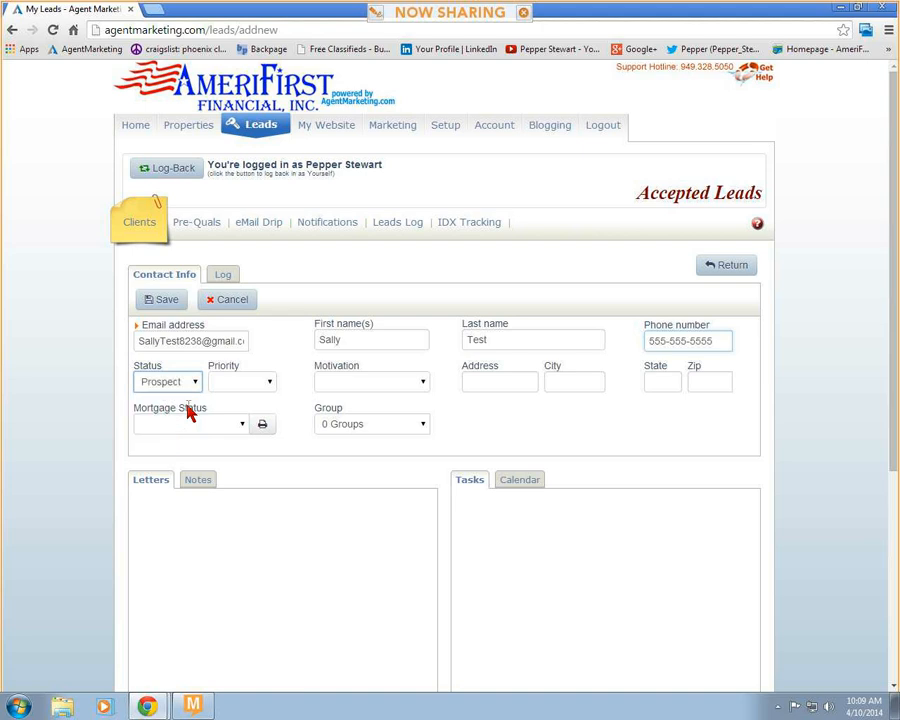
pyautogui.click(253, 389)
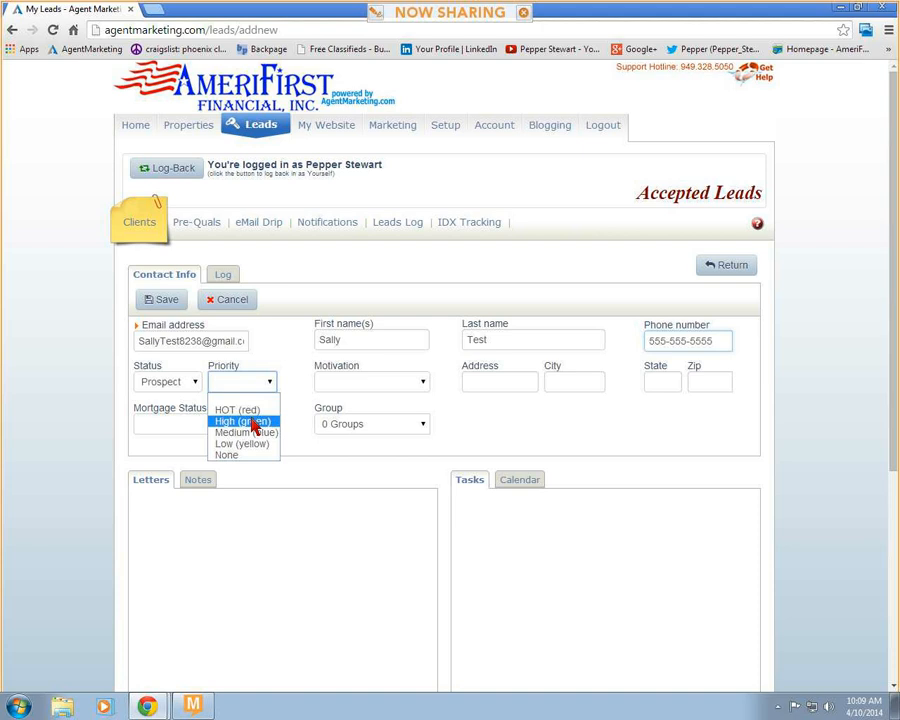
pyautogui.click(254, 422)
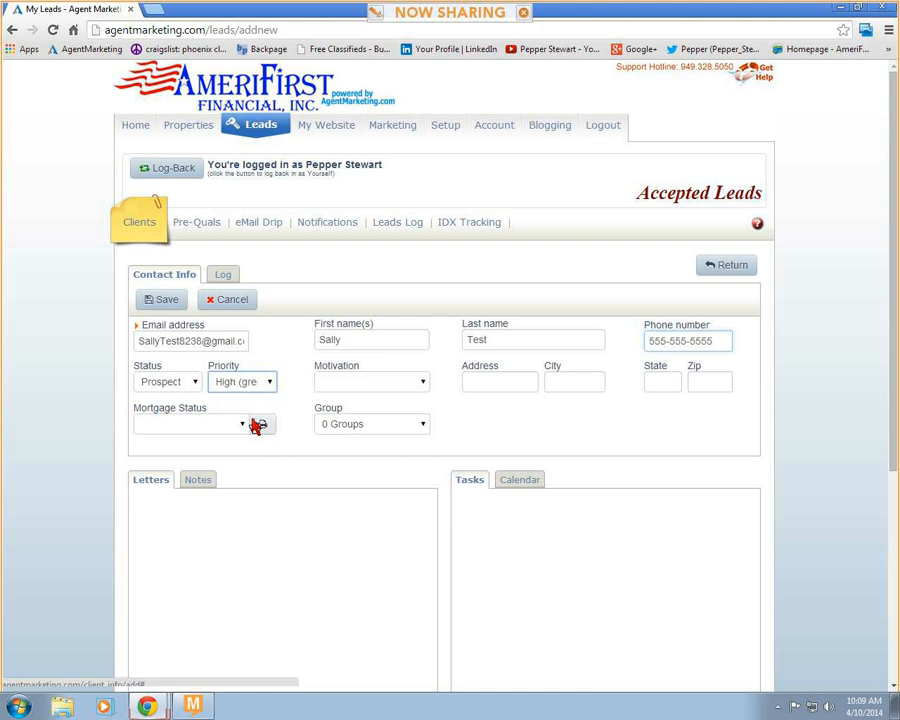
pyautogui.click(410, 388)
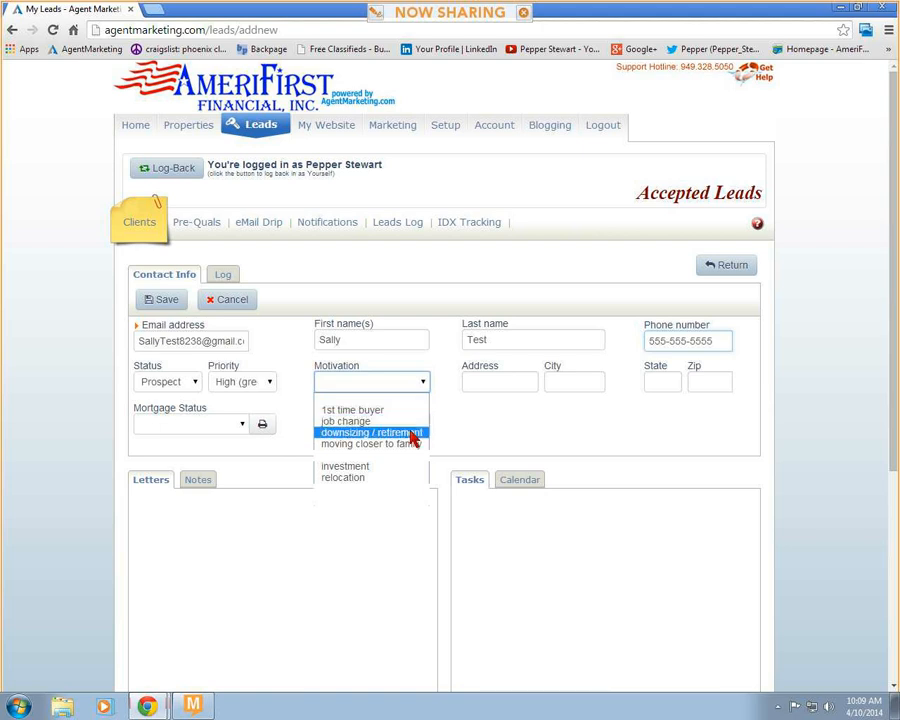
pyautogui.click(409, 433)
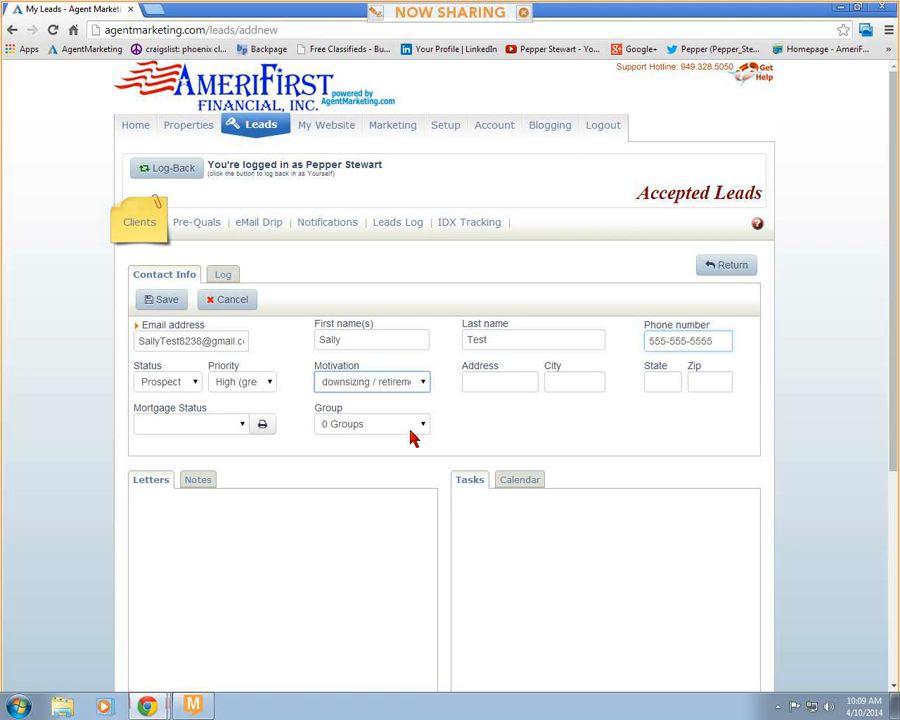
pyautogui.click(516, 389)
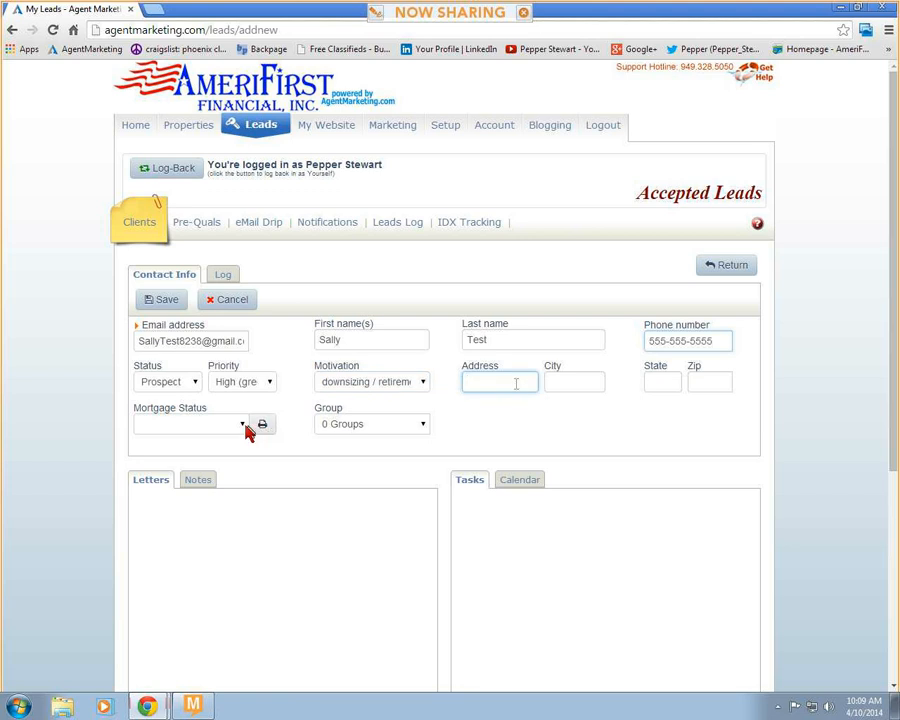
# - Select the Other group for the lead and save the contact information
pyautogui.click(404, 430)
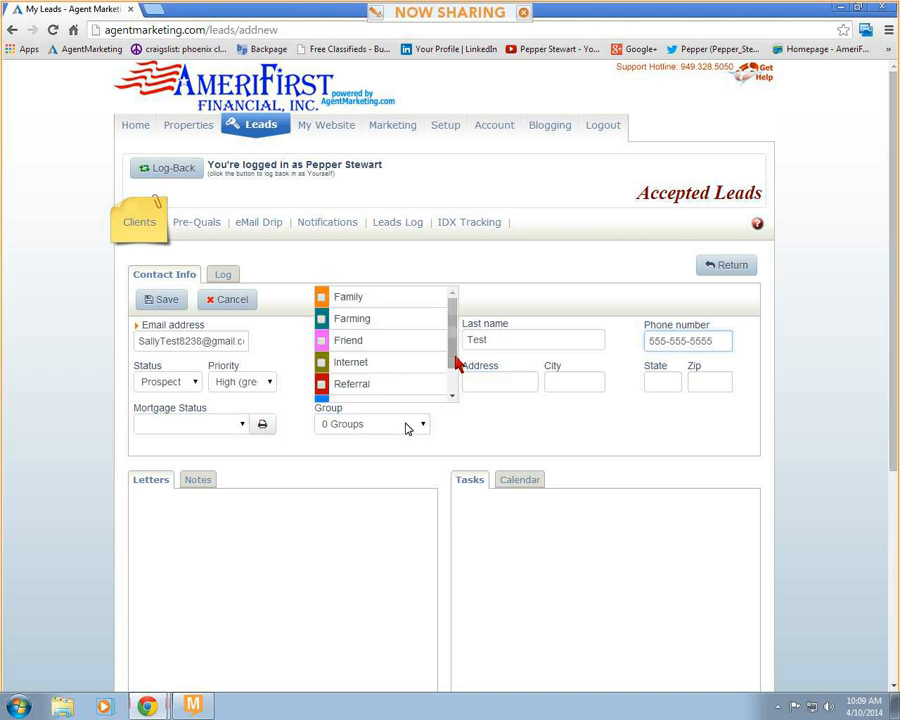
pyautogui.moveTo(456, 367)
pyautogui.mouseDown()
pyautogui.moveTo(455, 393)
pyautogui.moveTo(455, 353)
pyautogui.moveTo(455, 385)
pyautogui.mouseUp()
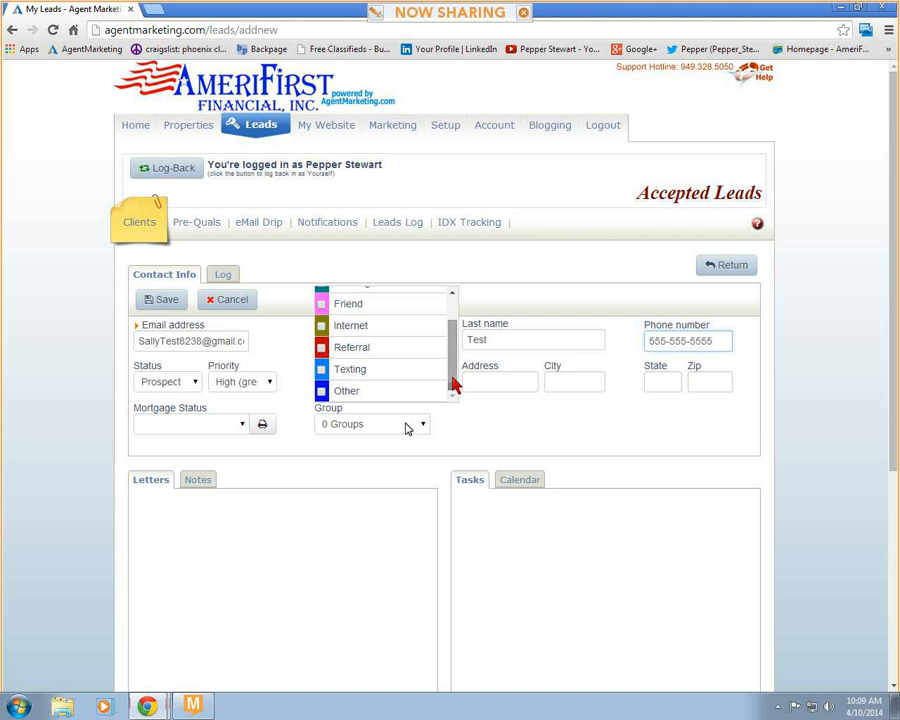
pyautogui.click(322, 391)
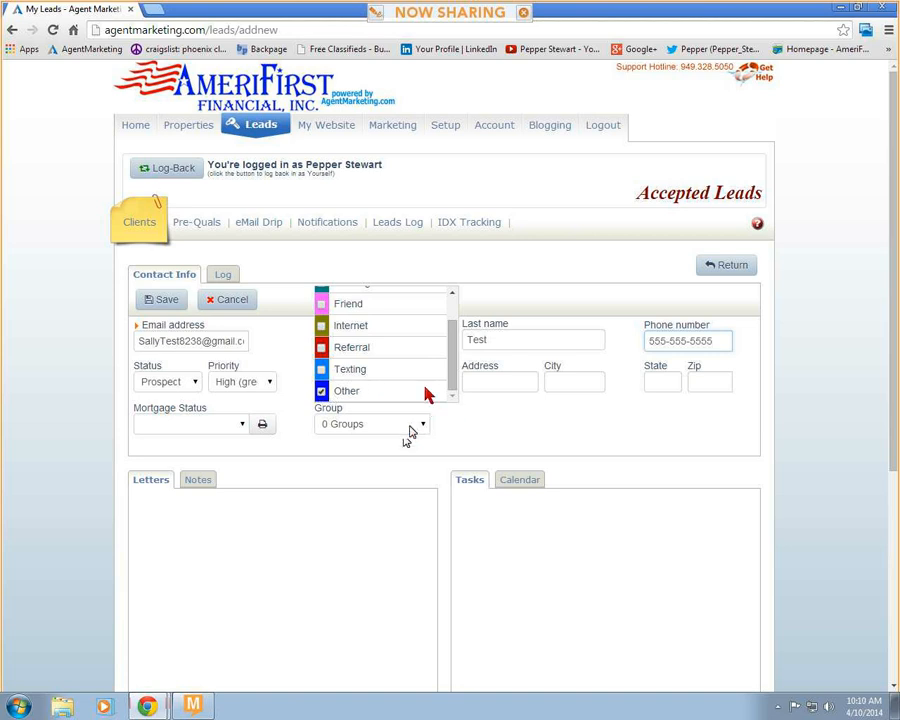
pyautogui.scroll(3, 449, 360)
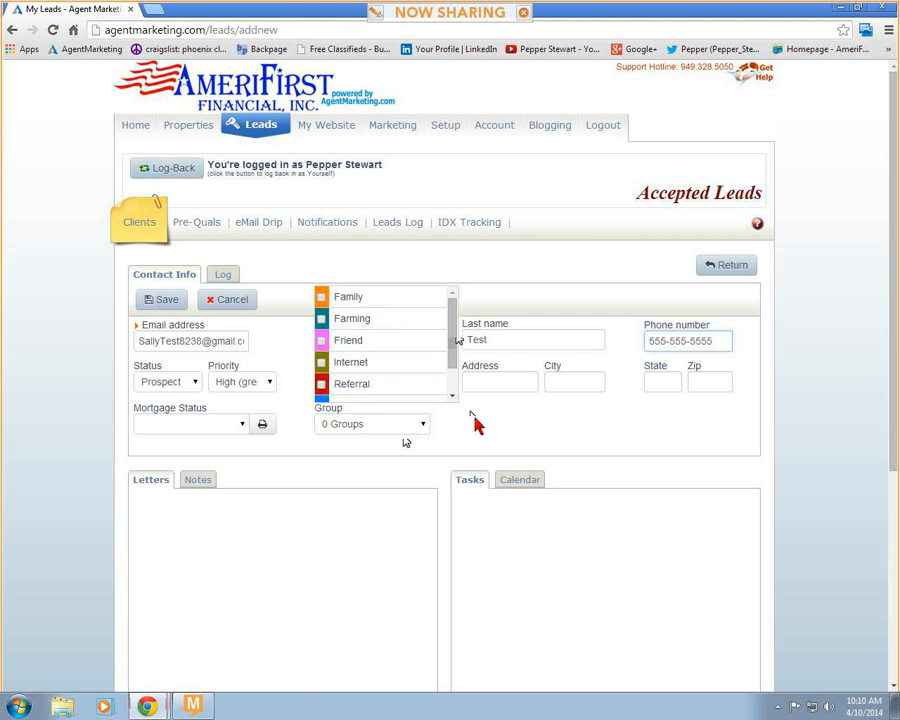
pyautogui.click(160, 300)
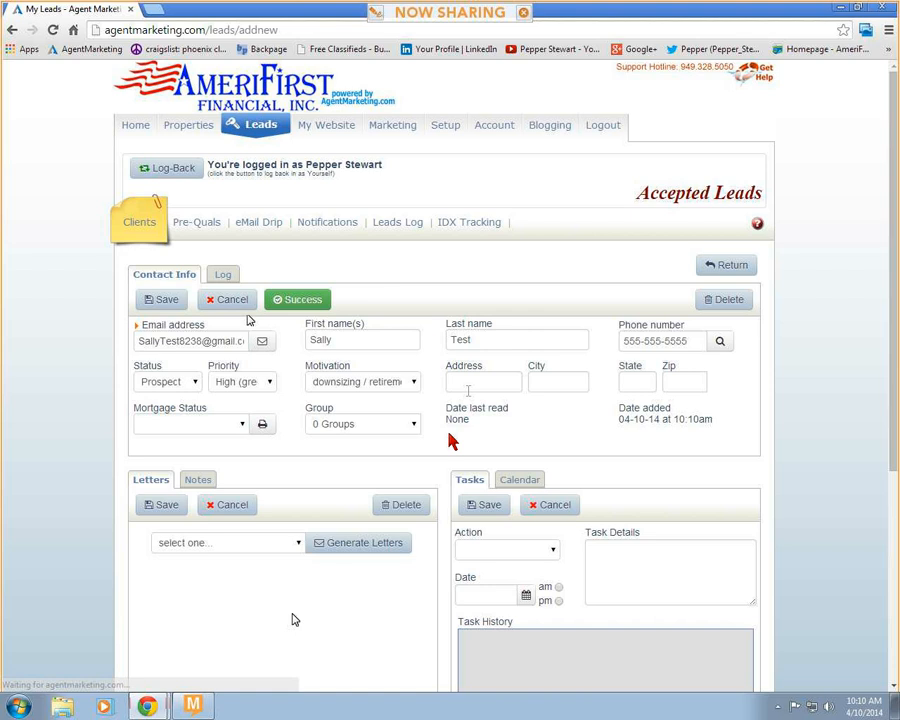
# - Show the lead's notes section and set up a new appointment task dated 04/10/2014 am
pyautogui.scroll(-1, 449, 438)
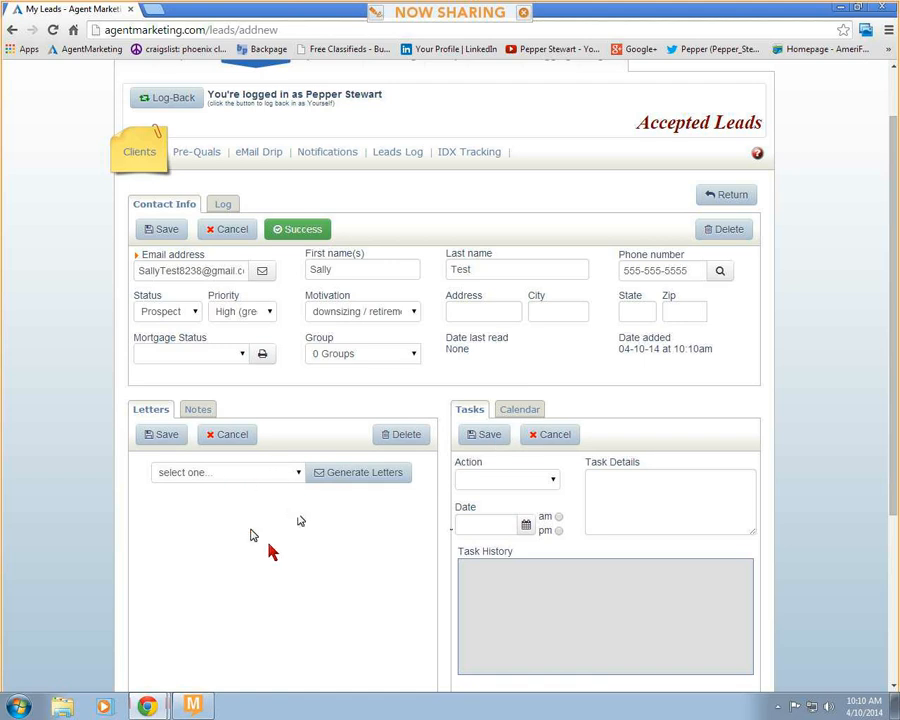
pyautogui.click(201, 410)
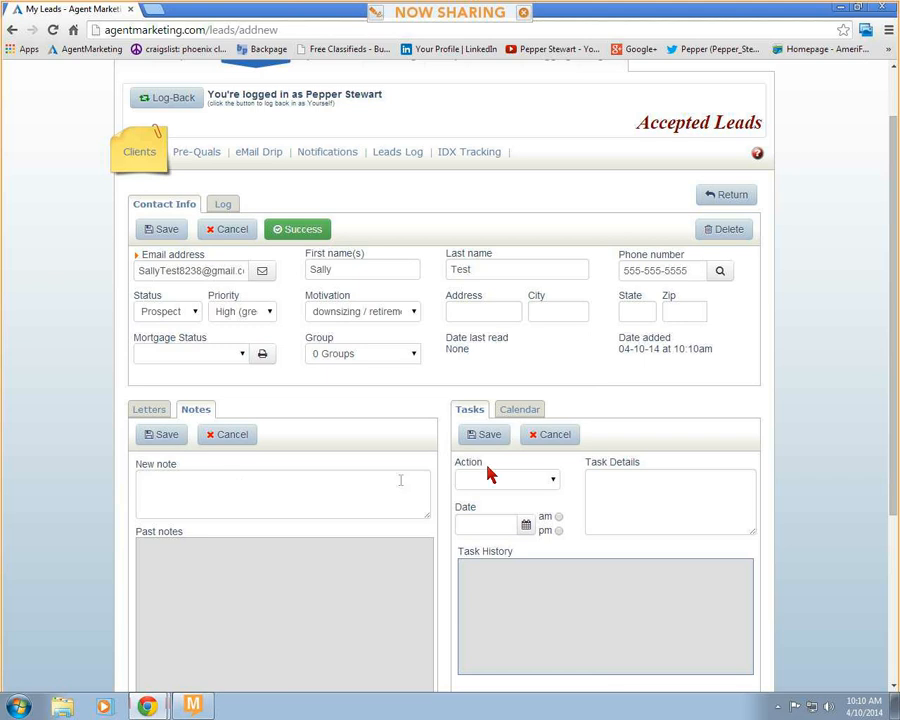
pyautogui.click(553, 484)
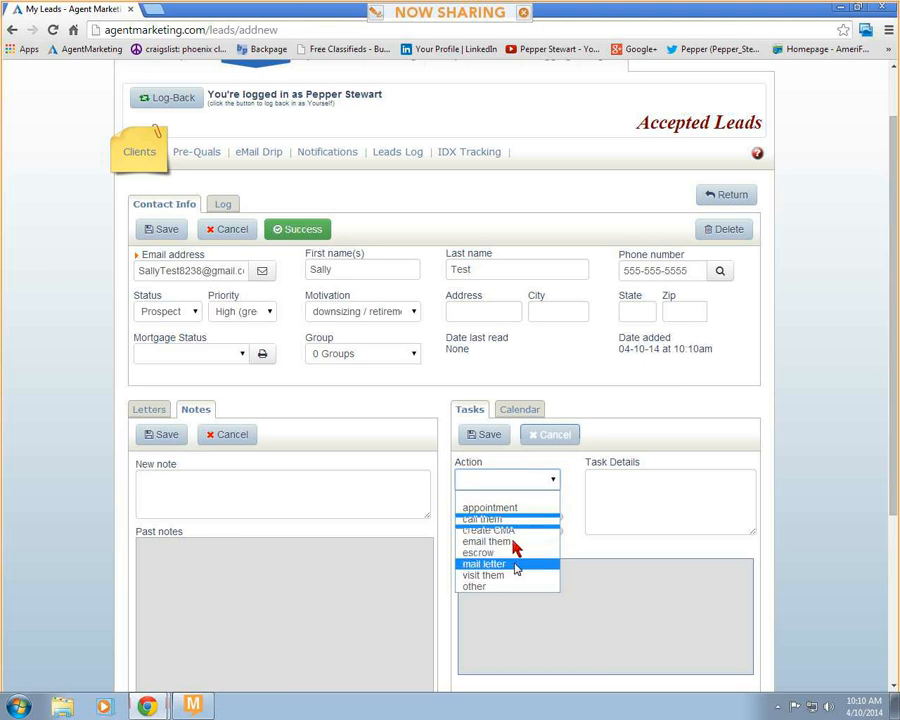
pyautogui.click(518, 507)
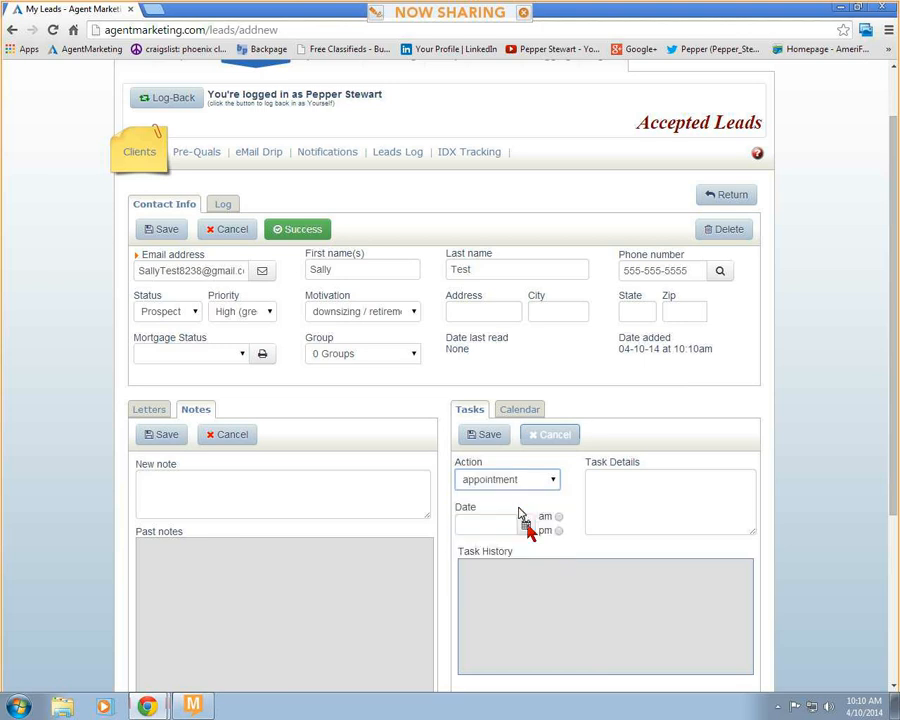
pyautogui.click(526, 525)
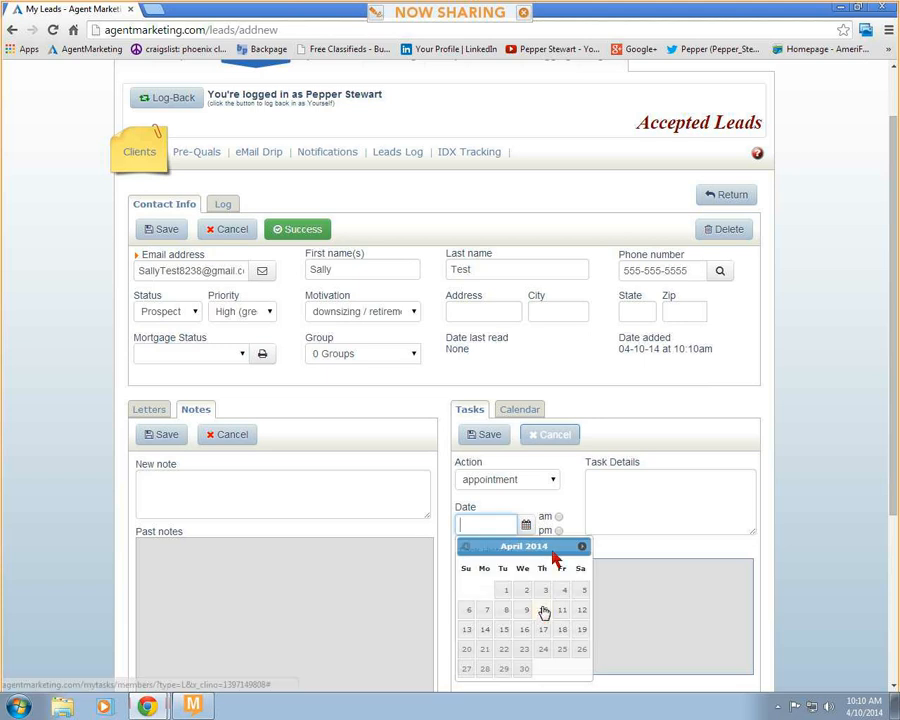
pyautogui.click(543, 609)
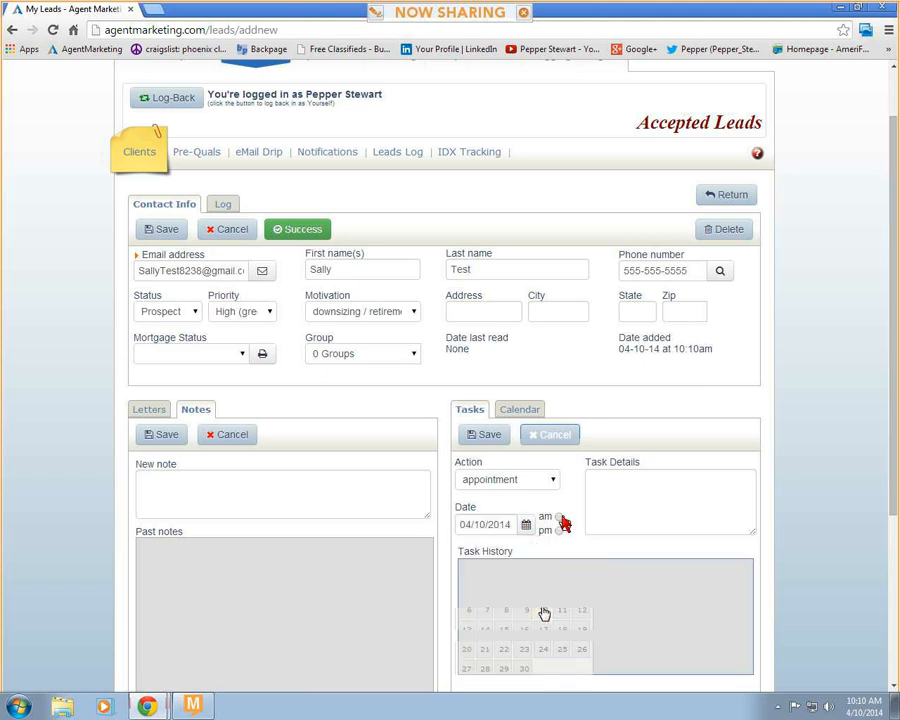
# - Save the appointment task with the details "Met with to see what she is interested in" and mark it as done
pyautogui.click(608, 494)
pyautogui.write('M')
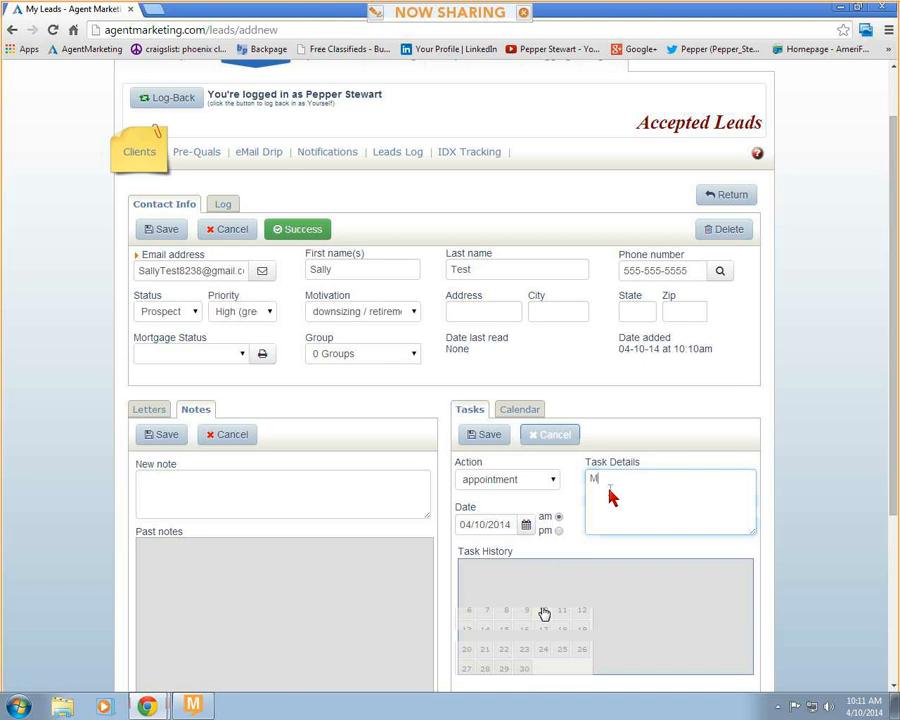
pyautogui.write('et with to see what sh')
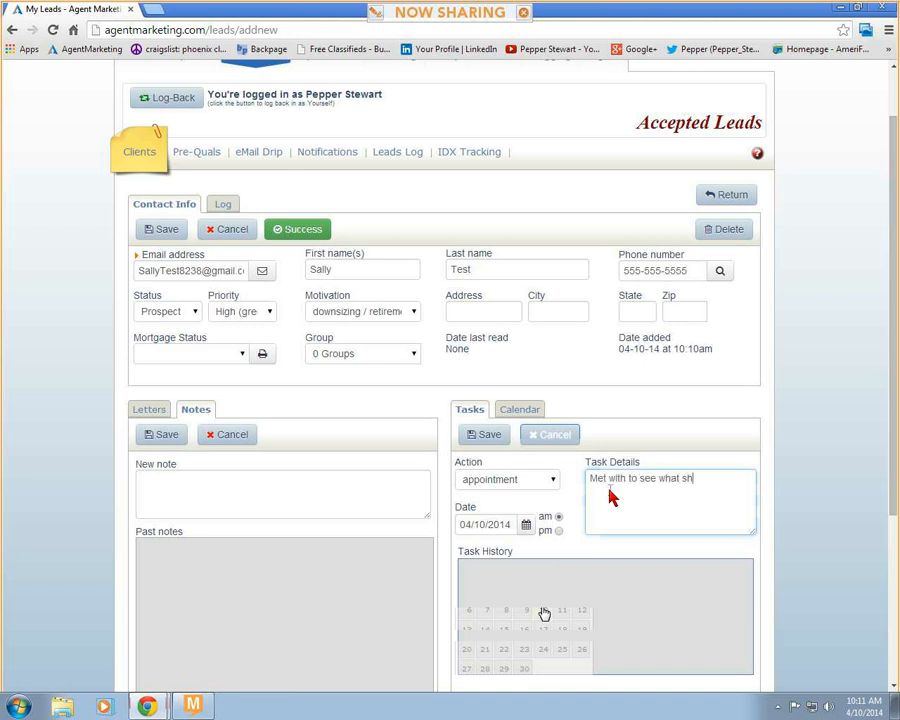
pyautogui.write('e is interested in')
pyautogui.click(478, 438)
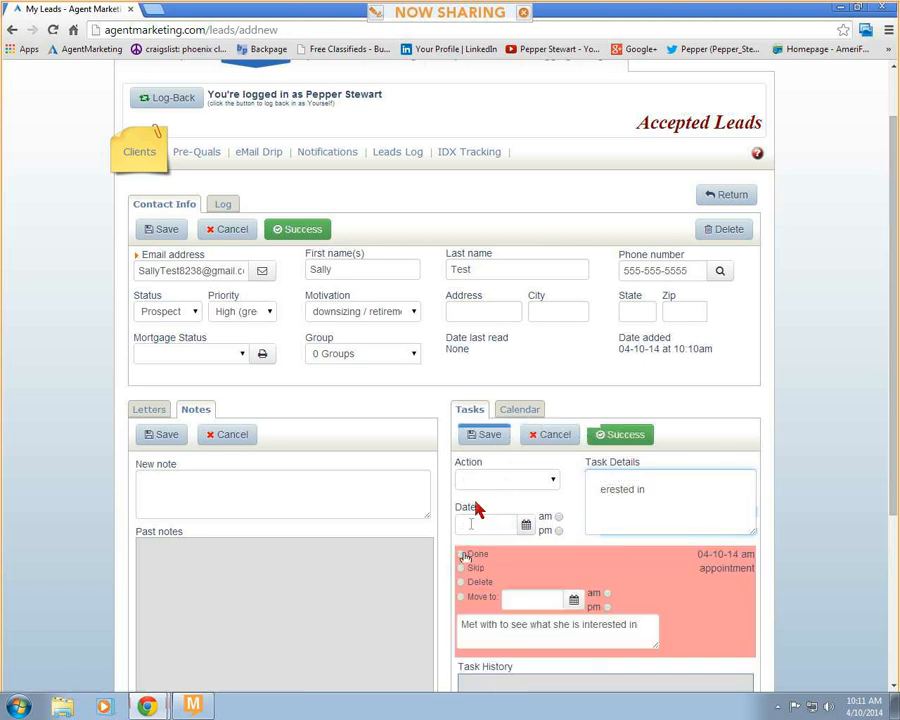
pyautogui.click(480, 438)
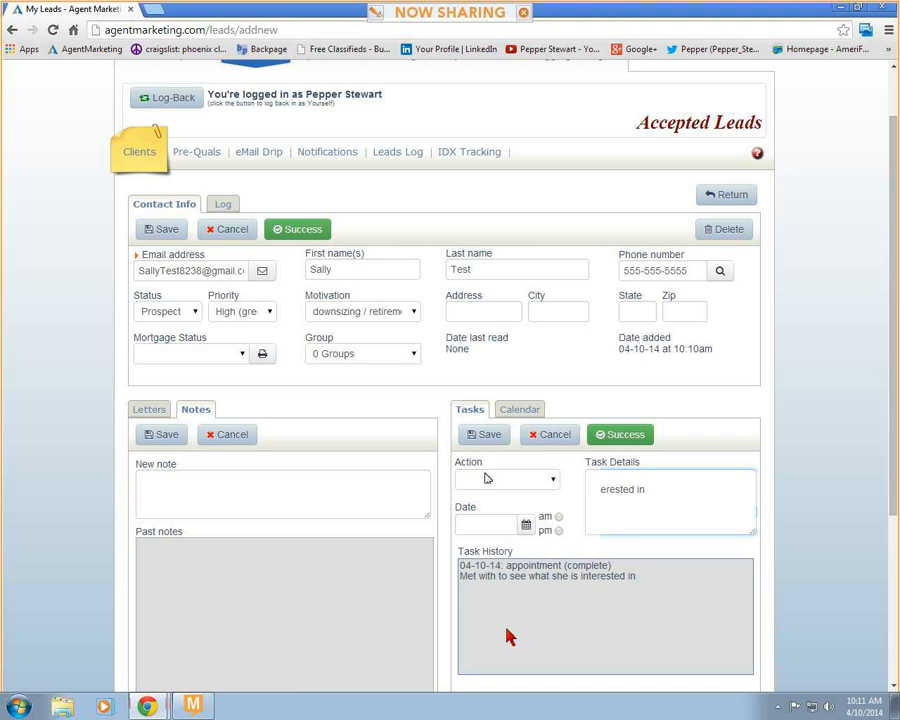
# - Add a "call them" task dated 04/18/2014 am with the details "Call to see search is going on mls" and save it
pyautogui.click(549, 484)
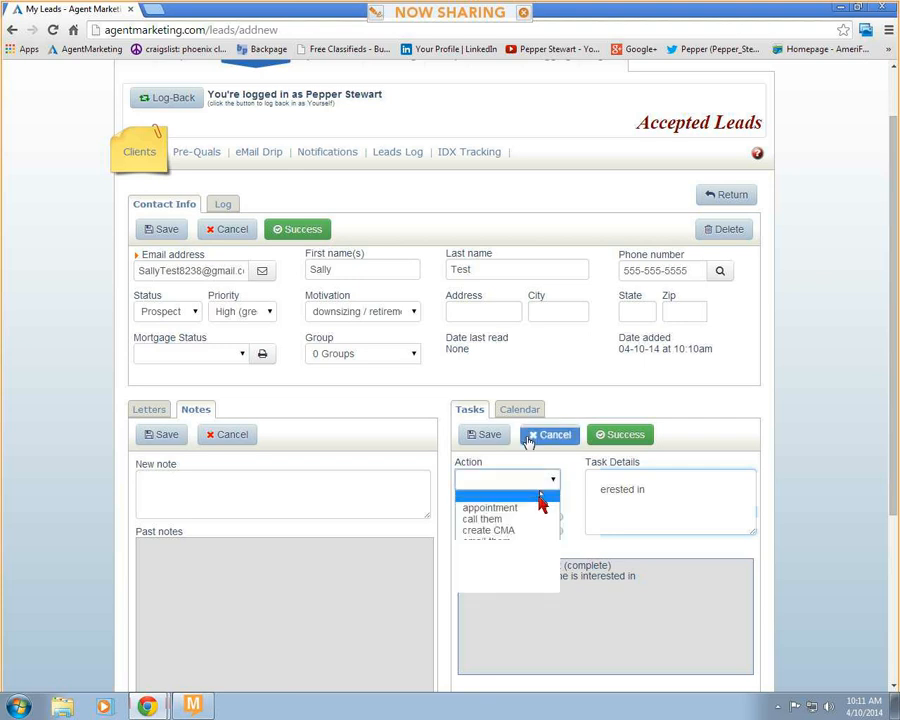
pyautogui.click(530, 520)
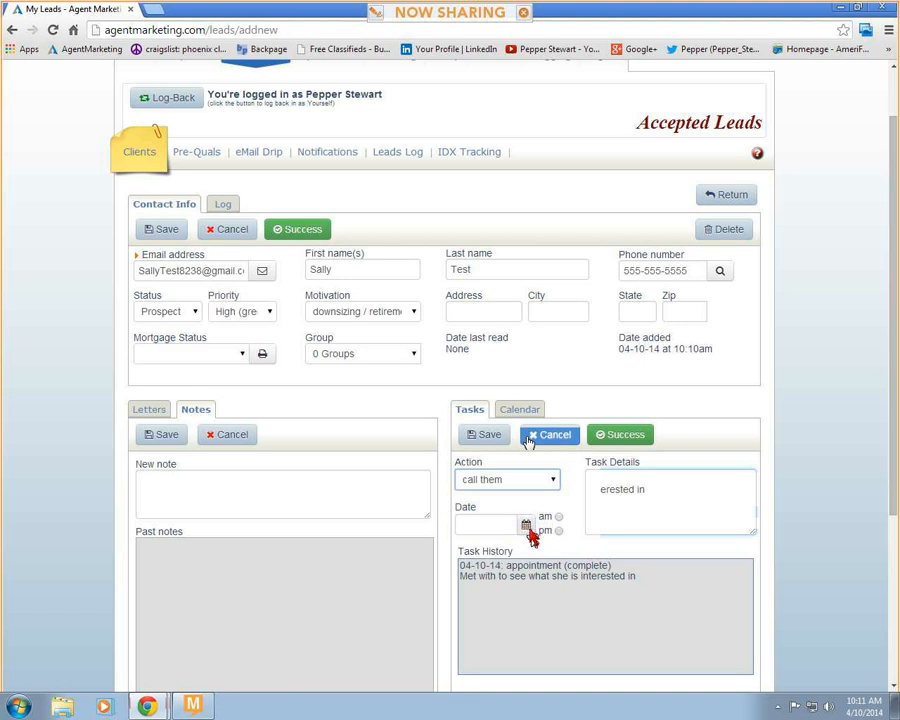
pyautogui.click(526, 528)
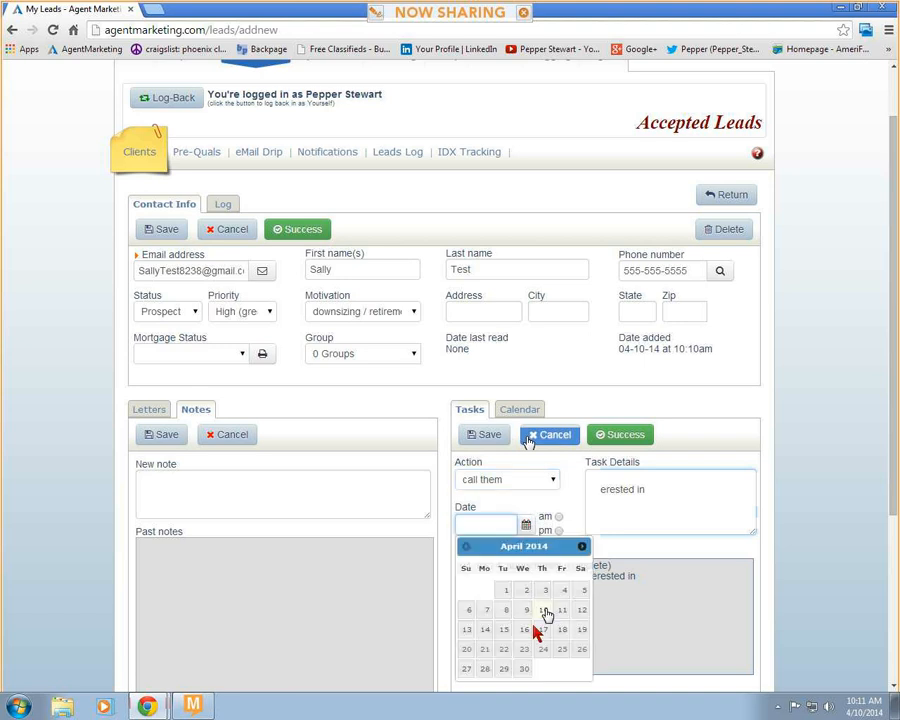
pyautogui.click(561, 630)
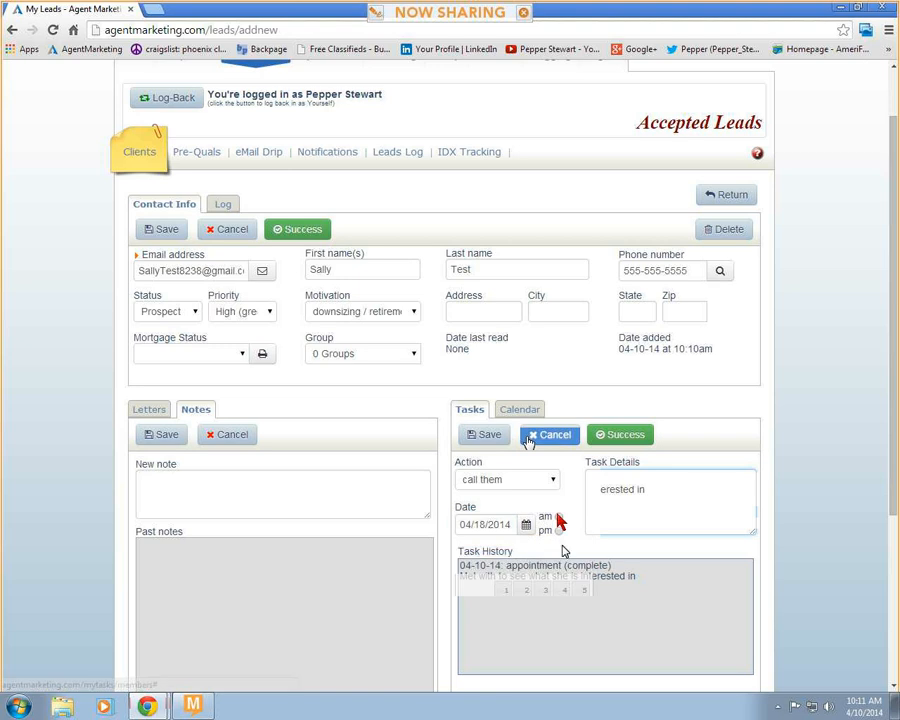
pyautogui.click(606, 496)
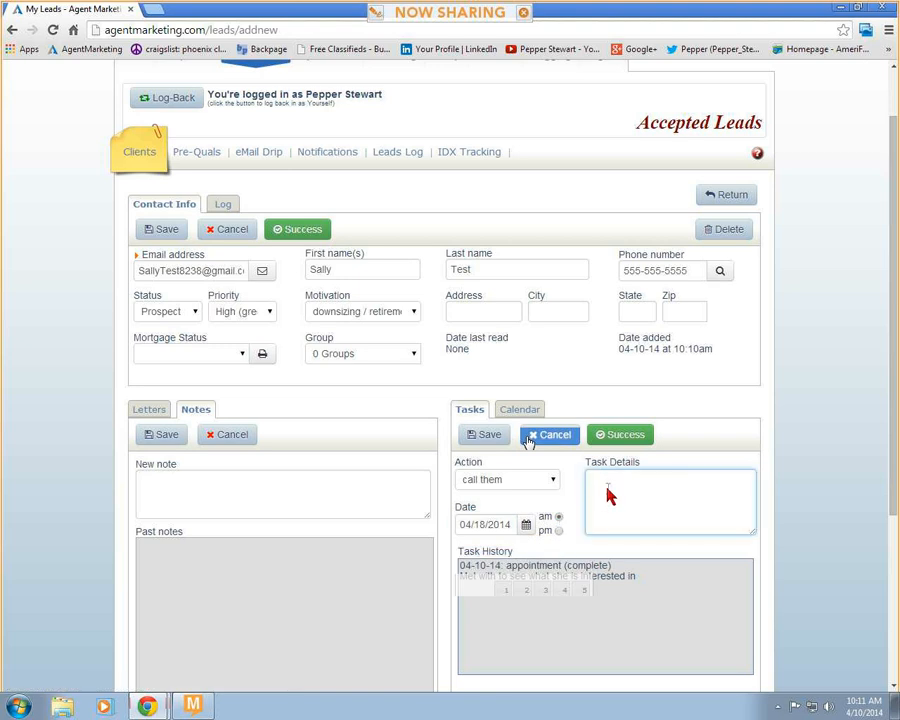
pyautogui.write('Call to see search is going on mls')
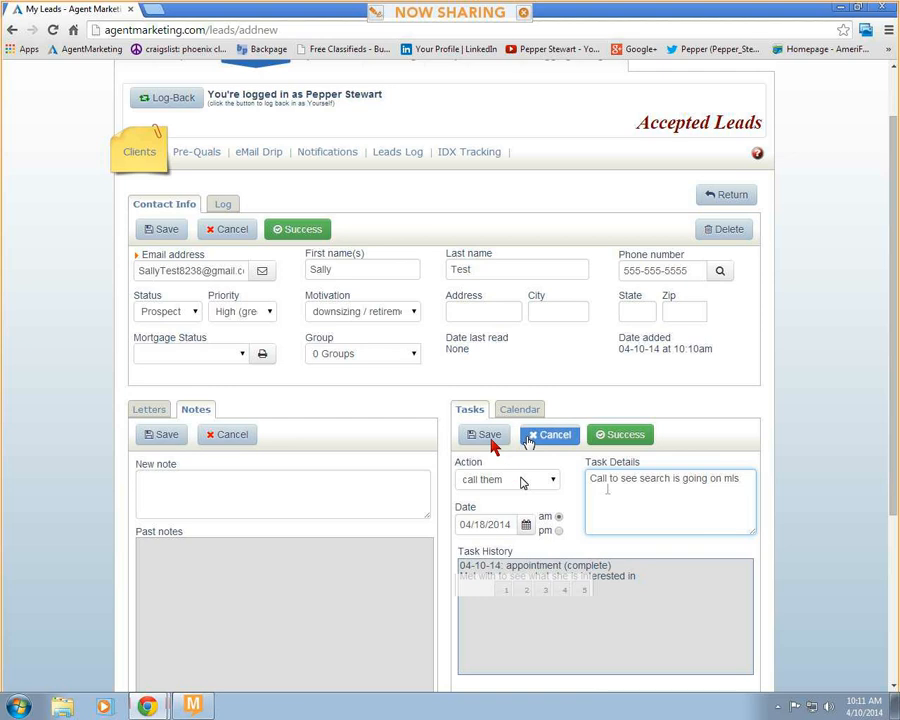
pyautogui.click(490, 440)
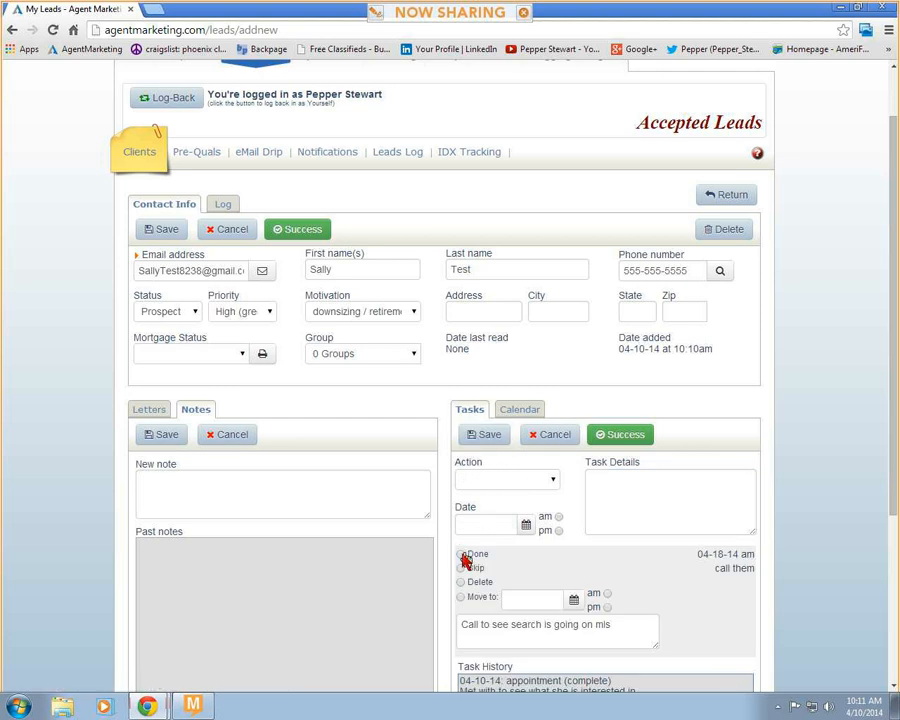
# - Check the calendar view, mark the call task as done with a move-to date of 04/18/2014 am, and save it
pyautogui.click(521, 410)
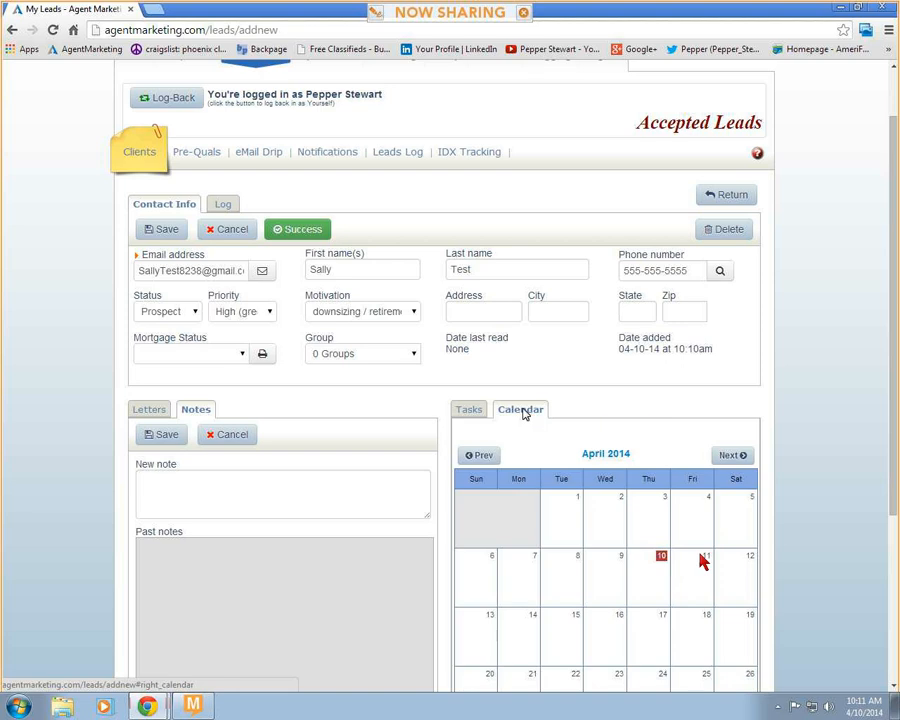
pyautogui.click(476, 420)
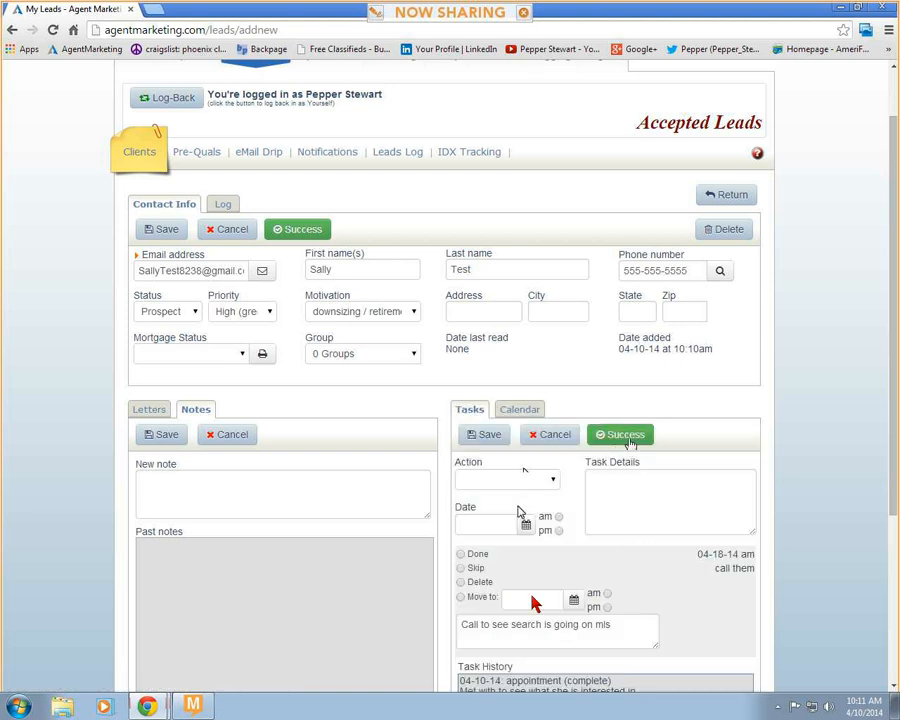
pyautogui.click(461, 554)
pyautogui.click(489, 438)
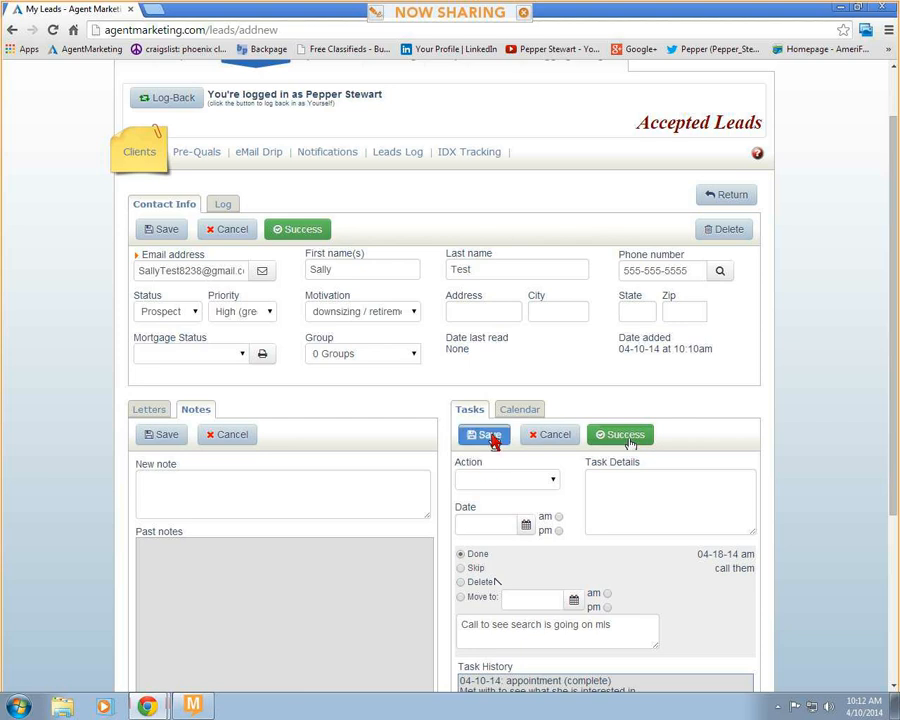
pyautogui.scroll(-3, 710, 592)
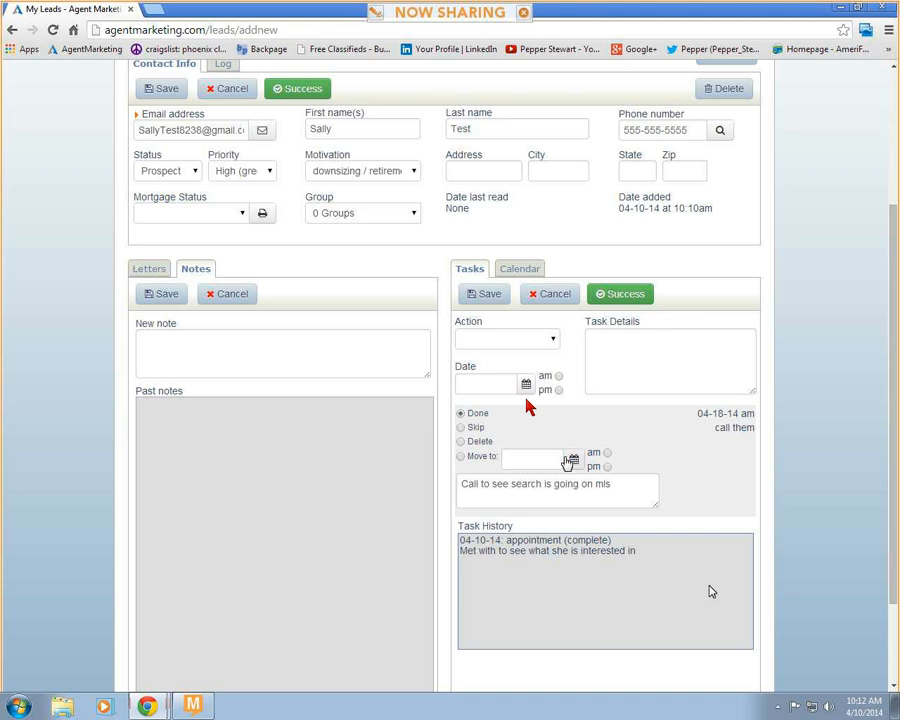
pyautogui.click(572, 461)
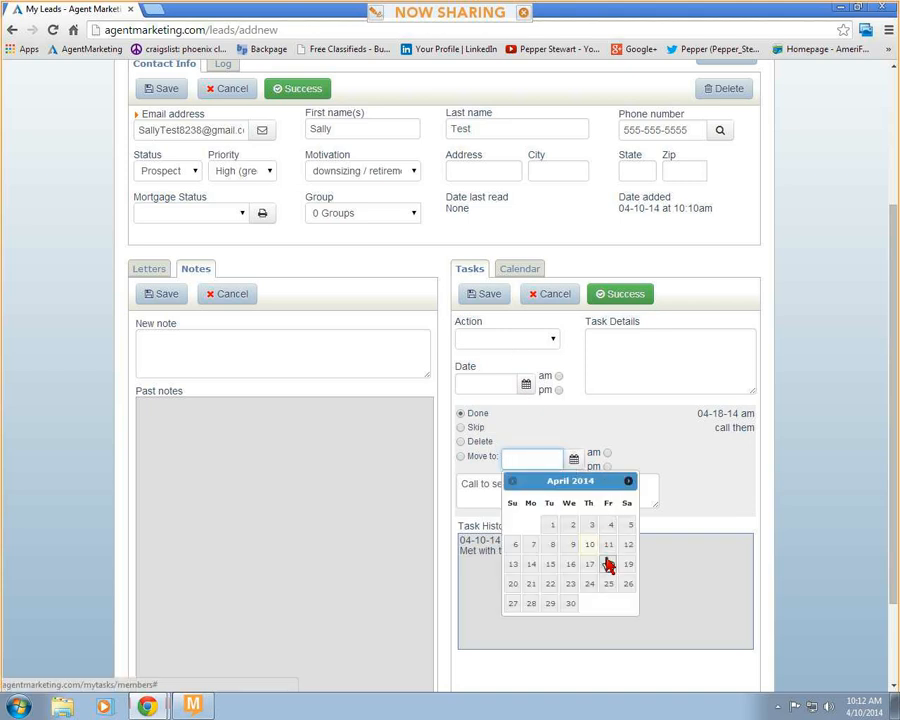
pyautogui.click(608, 564)
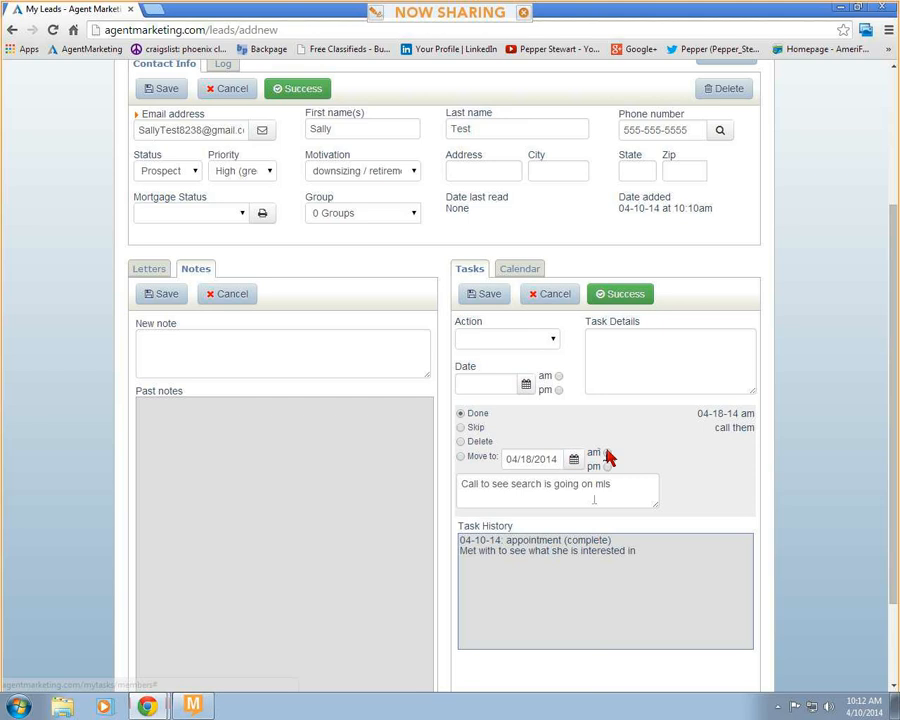
pyautogui.click(608, 453)
pyautogui.click(483, 300)
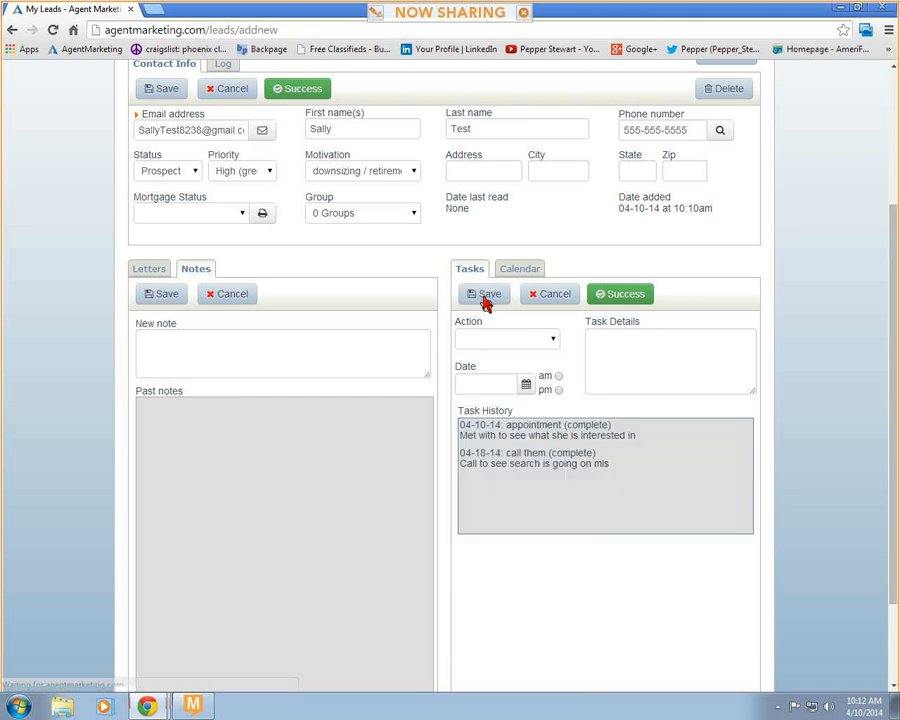
# - Check the lead's April 2014 calendar and return to the task history
pyautogui.click(519, 268)
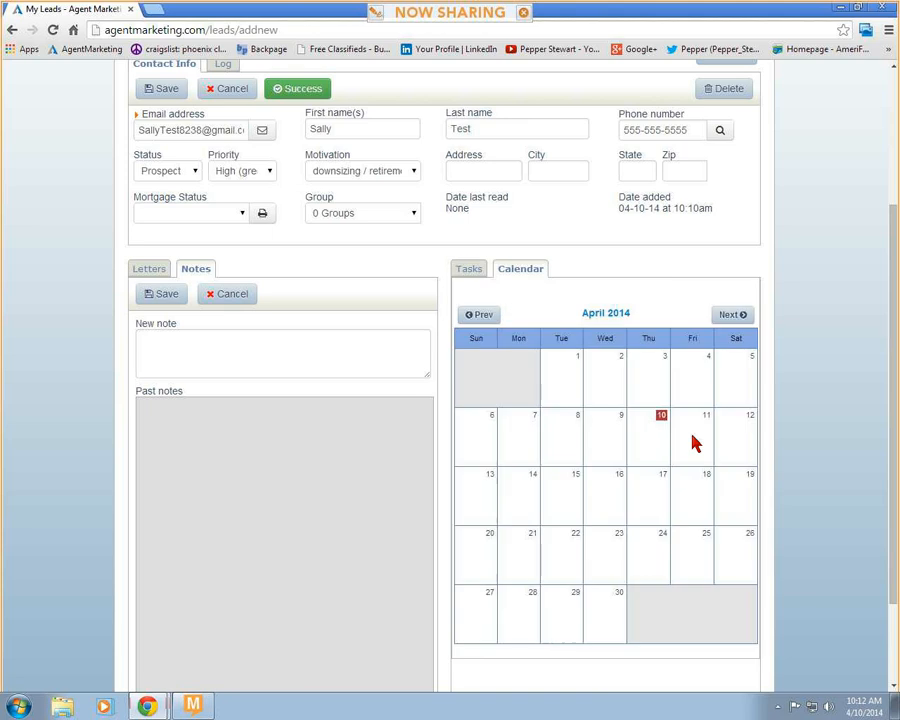
pyautogui.click(470, 270)
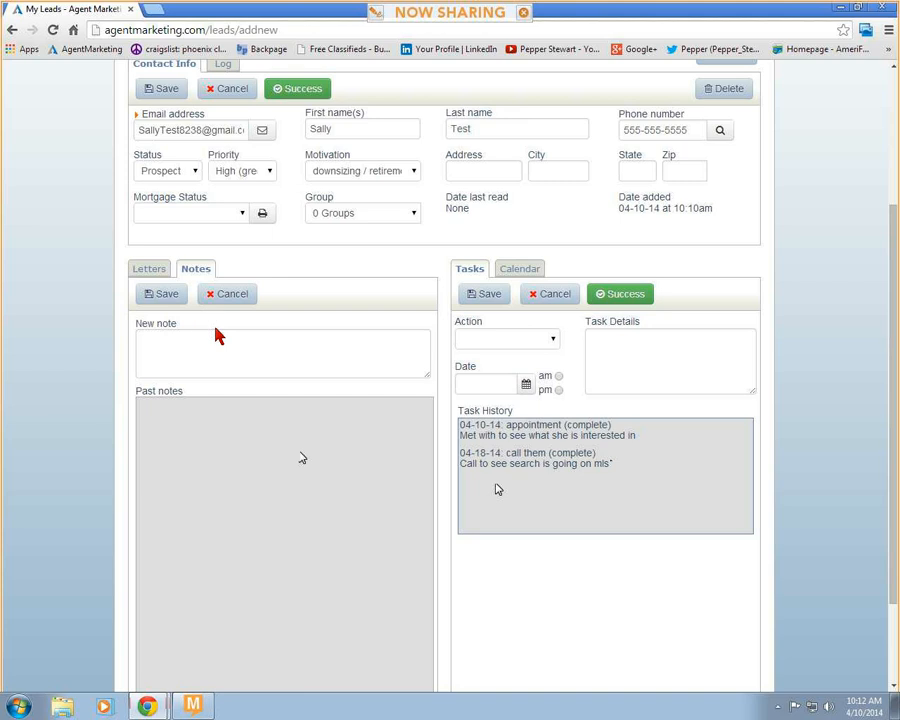
# - Generate a printable pre-qual letter for the 02-20-2014 client with 90000 as the street address, and close the letter and its dialog
pyautogui.scroll(3, 215, 335)
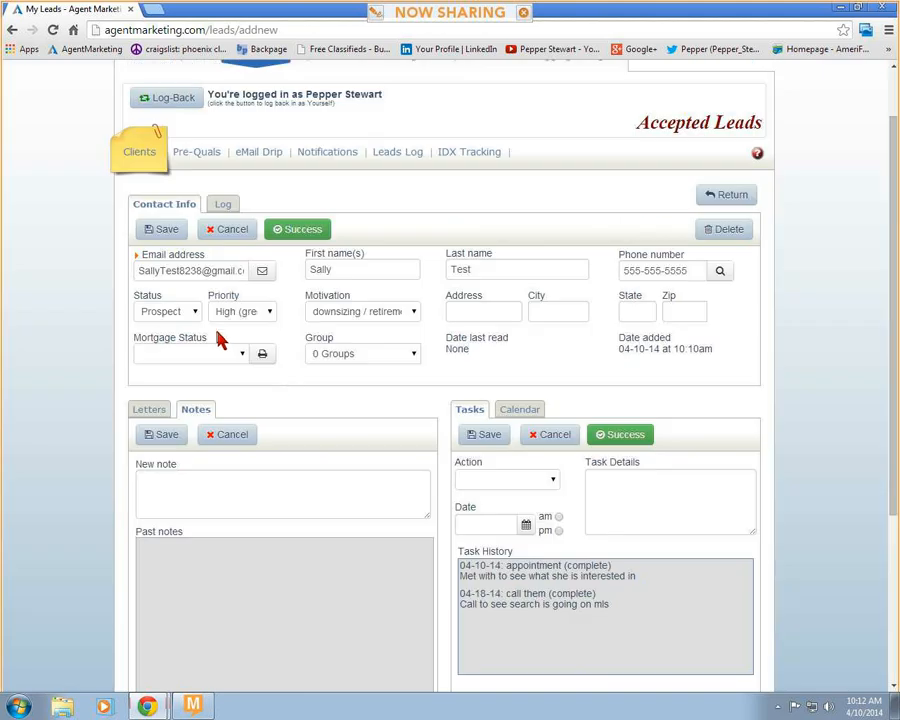
pyautogui.click(196, 152)
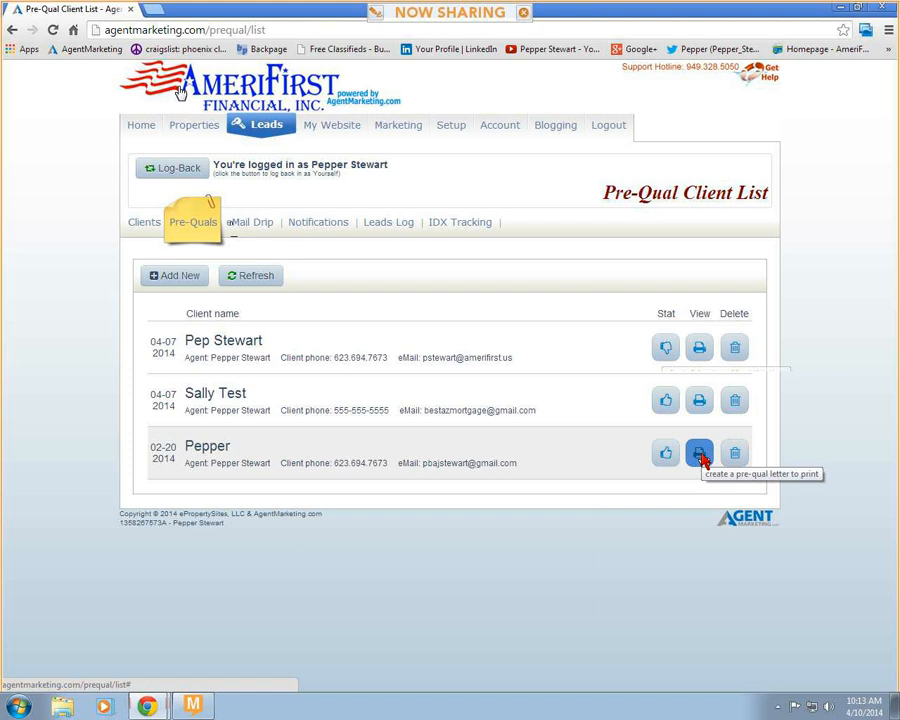
pyautogui.click(700, 455)
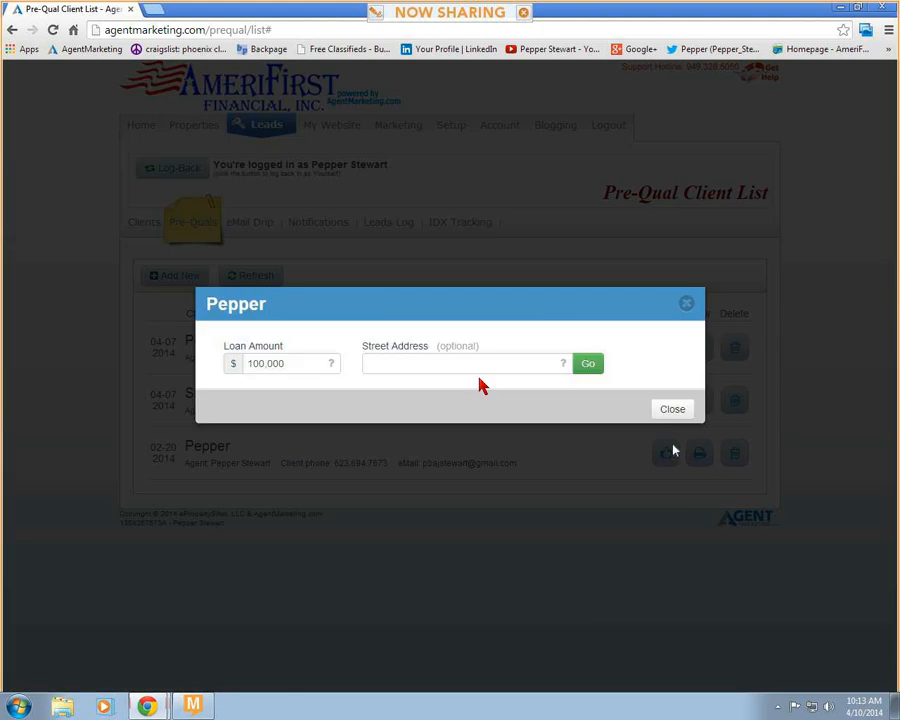
pyautogui.click(427, 372)
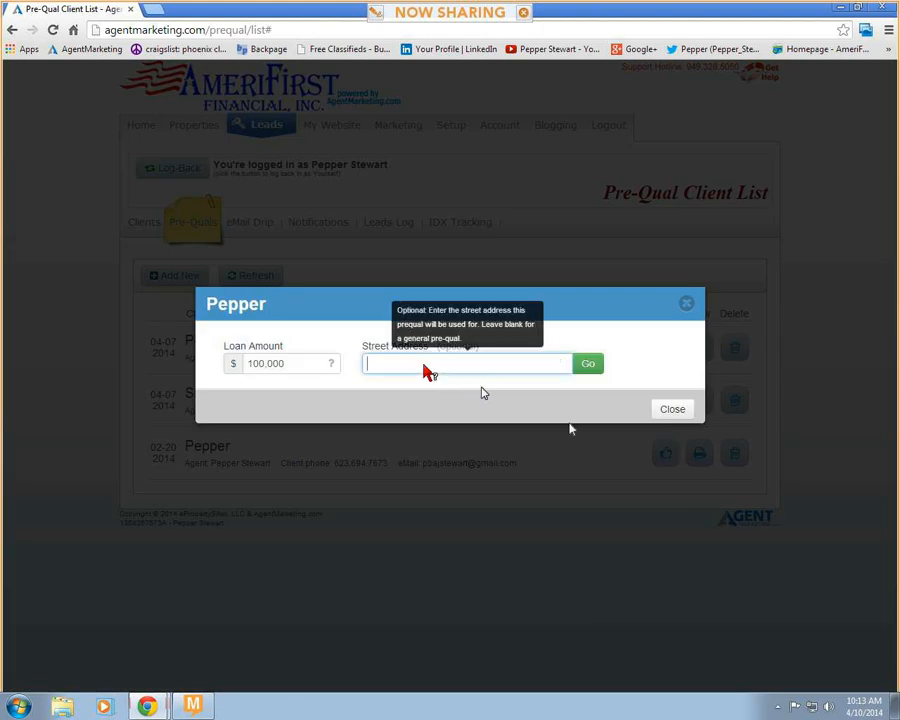
pyautogui.write('90000')
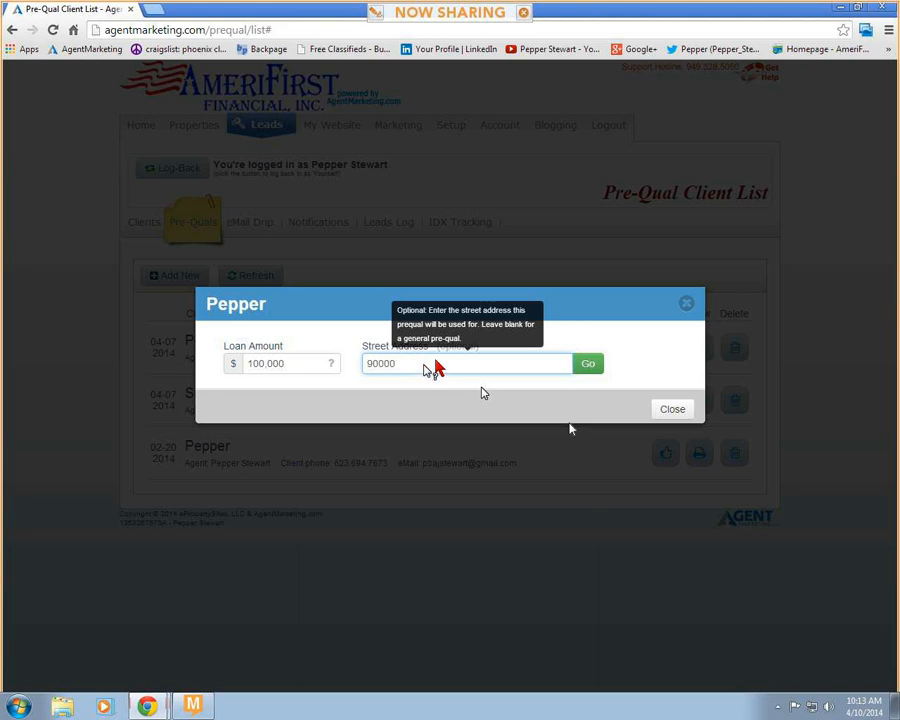
pyautogui.click(592, 372)
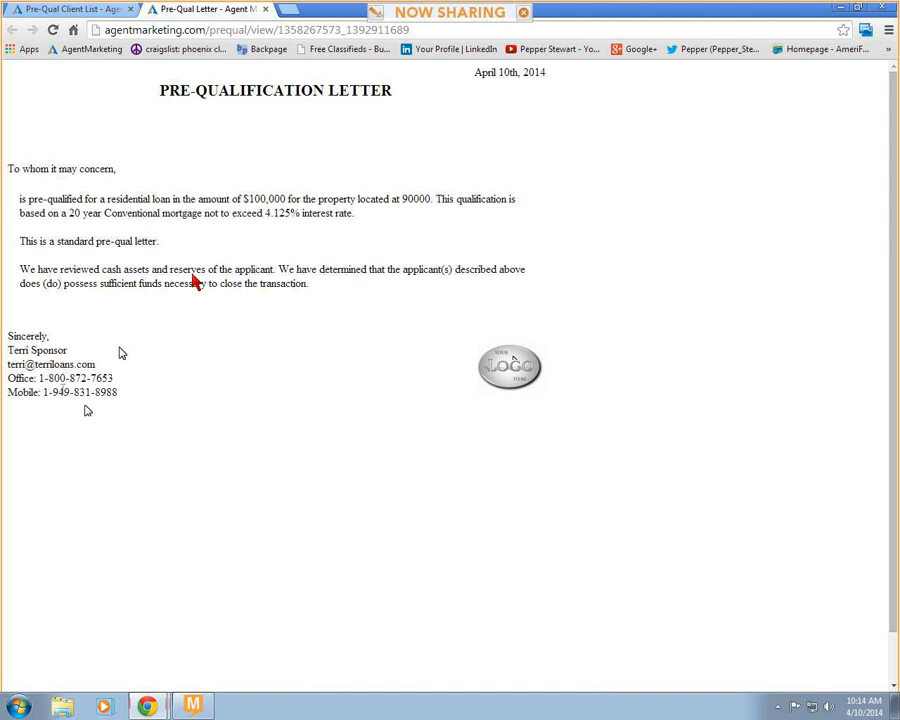
pyautogui.click(265, 9)
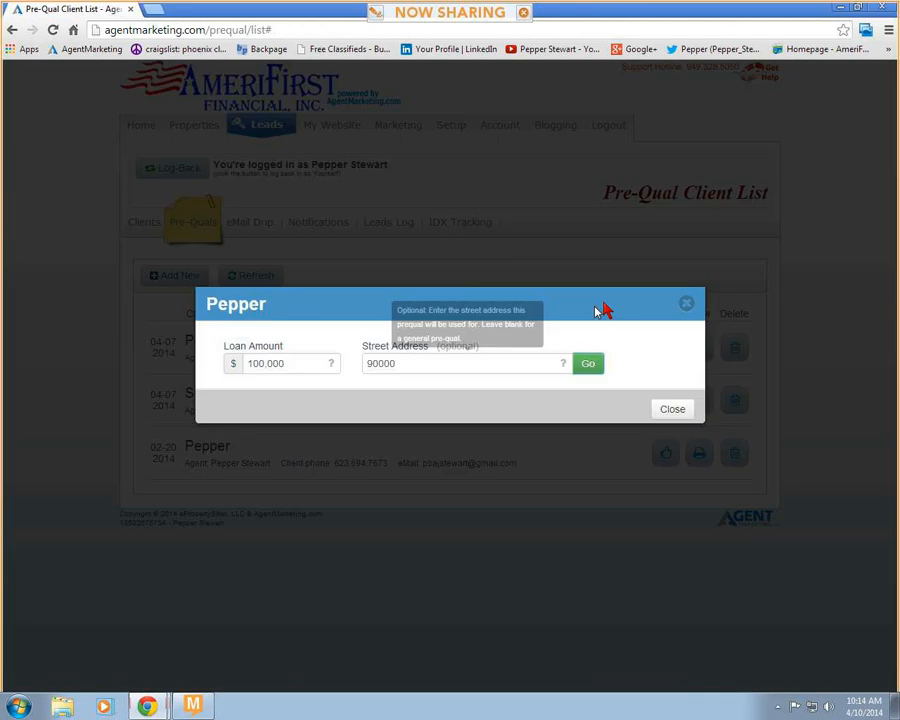
pyautogui.click(686, 303)
# - Start a new pre-qual request and search for the client "lk"
pyautogui.click(172, 278)
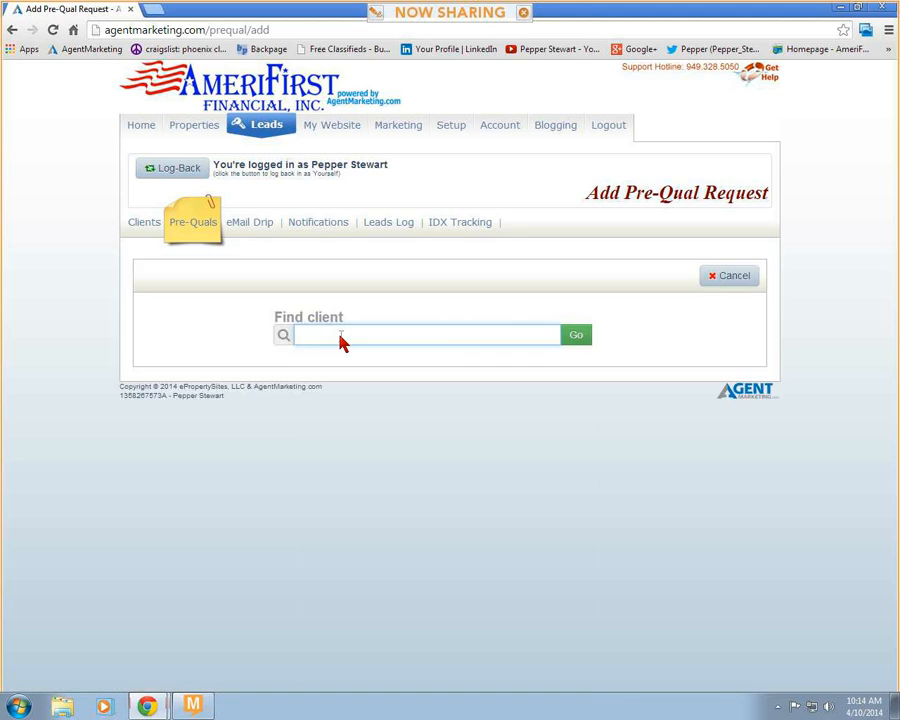
pyautogui.write('lk')
pyautogui.click(568, 336)
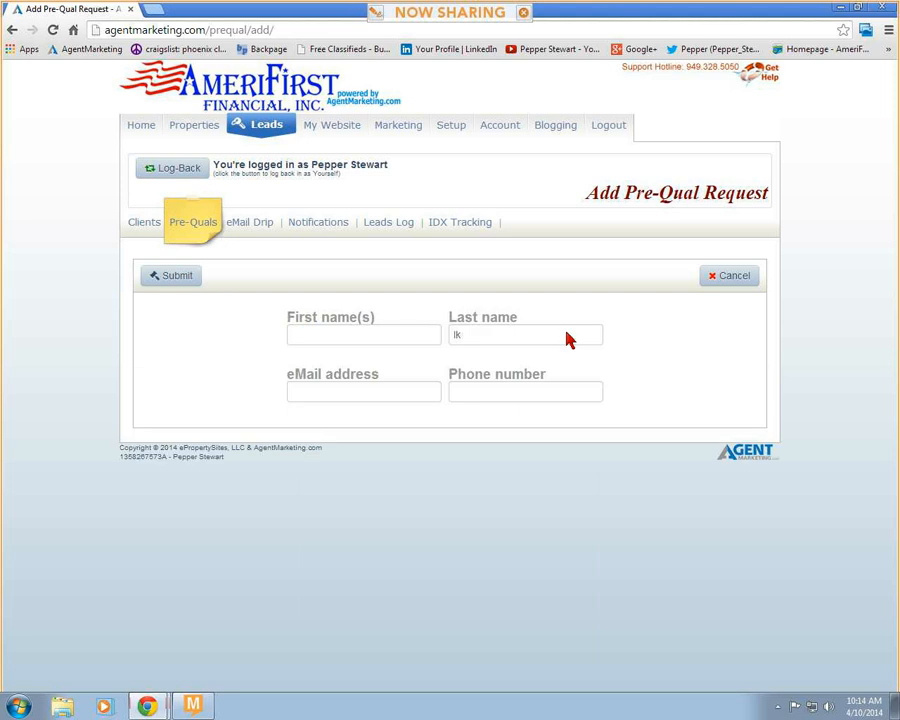
# - Enter the client's first and last name in the pre-qual request
pyautogui.click(388, 340)
pyautogui.write('Tes')
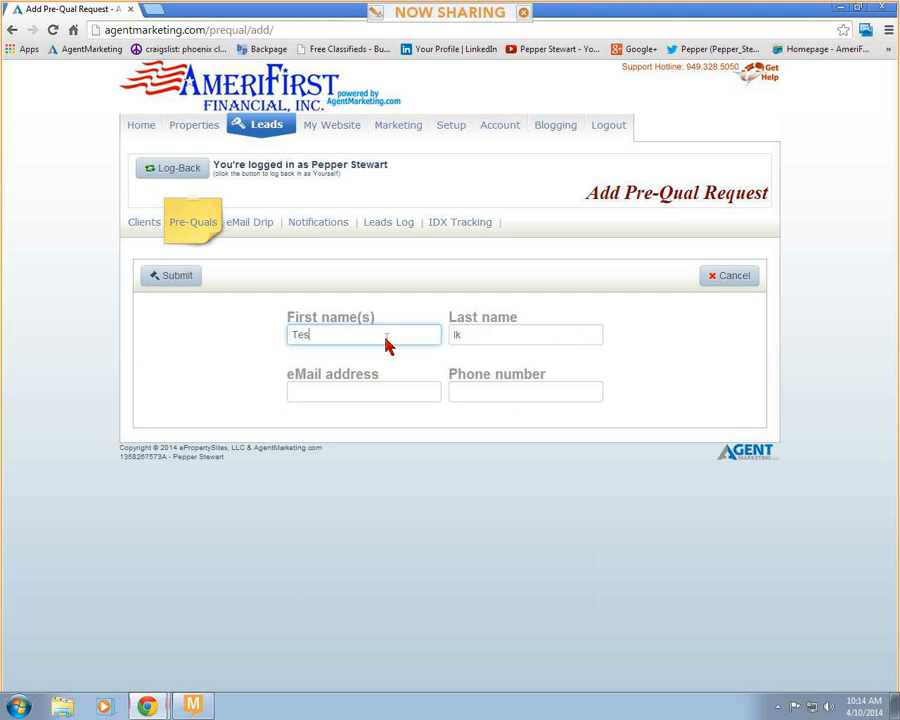
pyautogui.press('BackSpace')
pyautogui.press('BackSpace')
pyautogui.press('BackSpace')
pyautogui.write('Sally')
pyautogui.press('Tab')
pyautogui.write('Test')
# - Fill in the client's complete email address in the pre-qual request
pyautogui.click(352, 396)
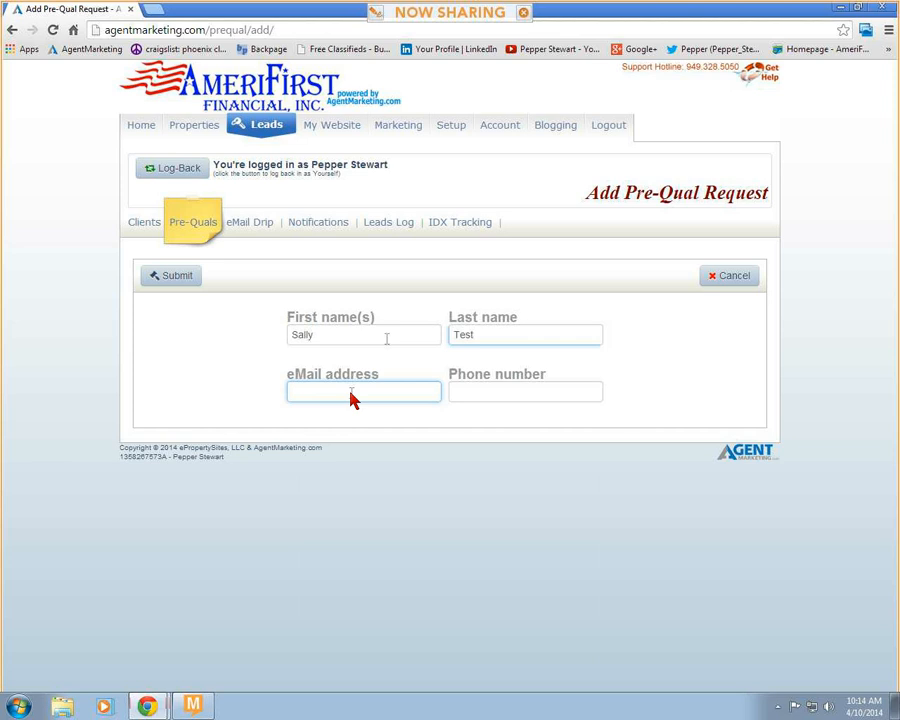
pyautogui.press('Tab')
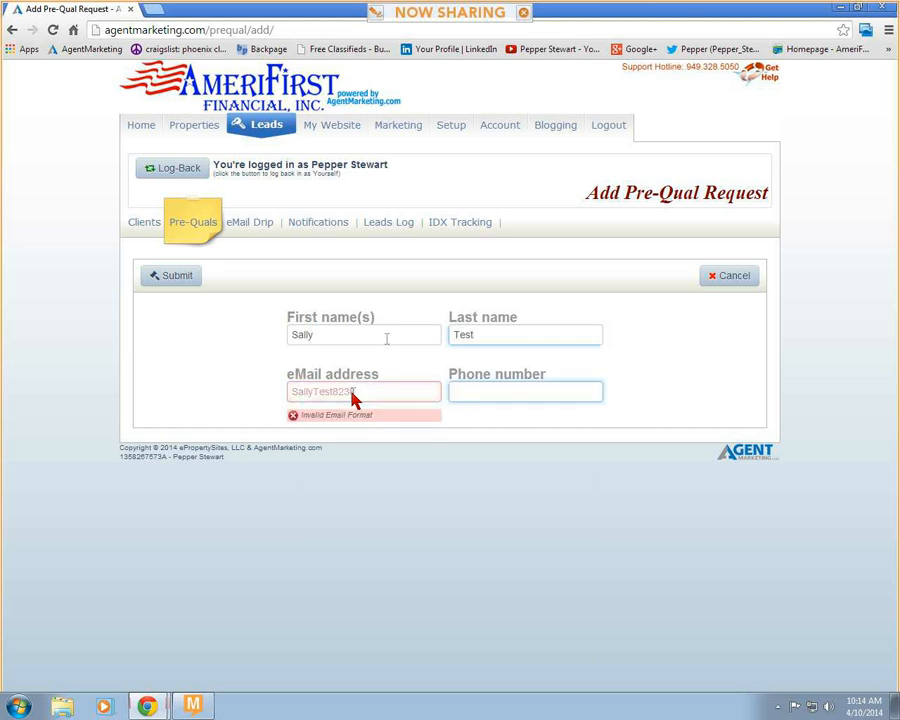
pyautogui.click(364, 394)
pyautogui.write('@gmail.com')
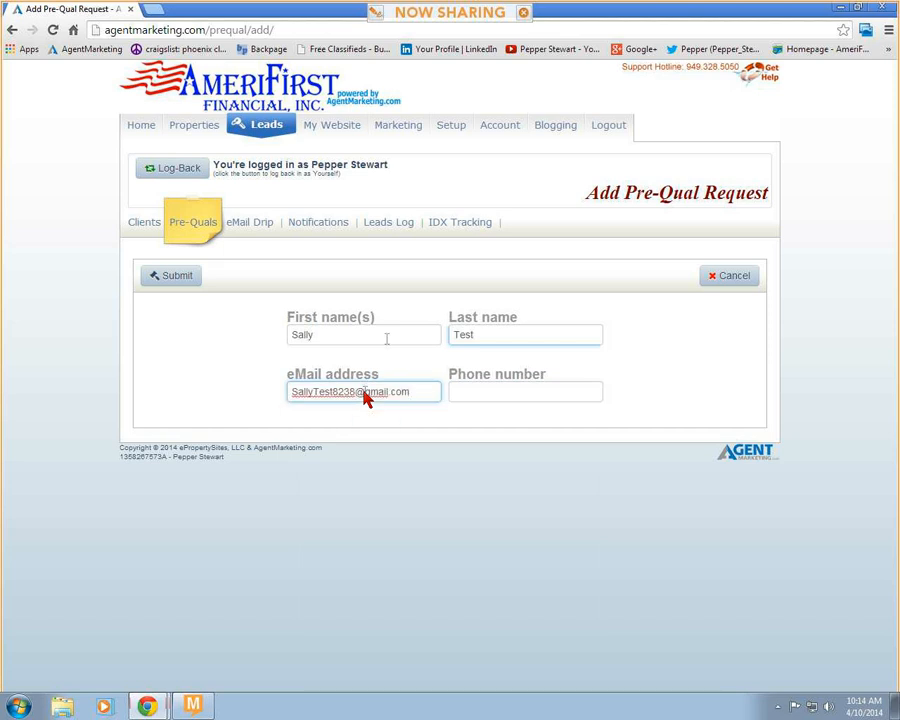
# - Enter the client's phone number and cancel the pre-qual request without submitting it
pyautogui.click(468, 389)
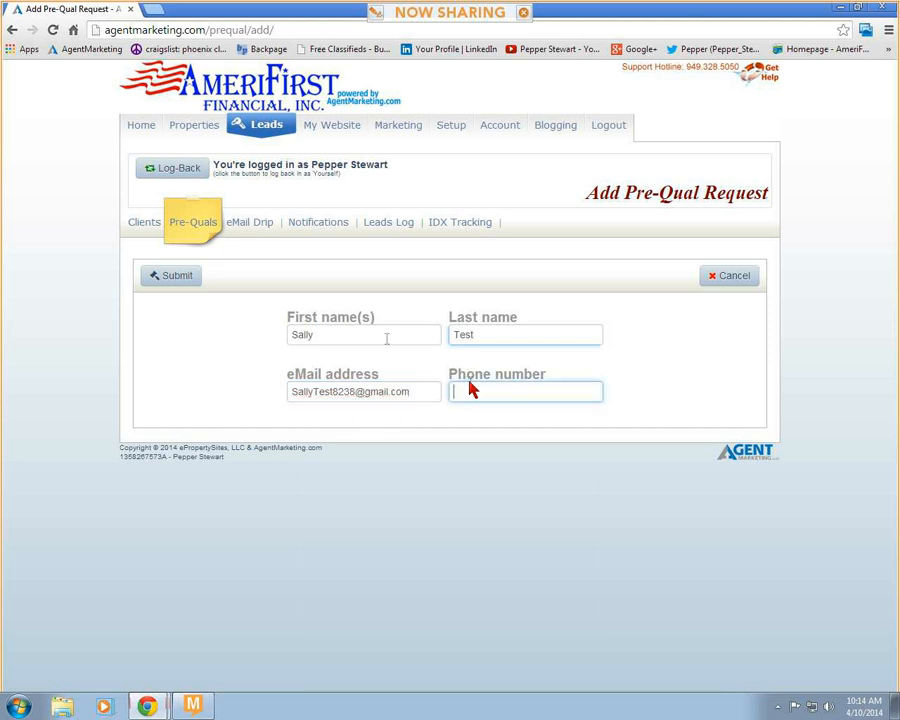
pyautogui.write('555-555-5555')
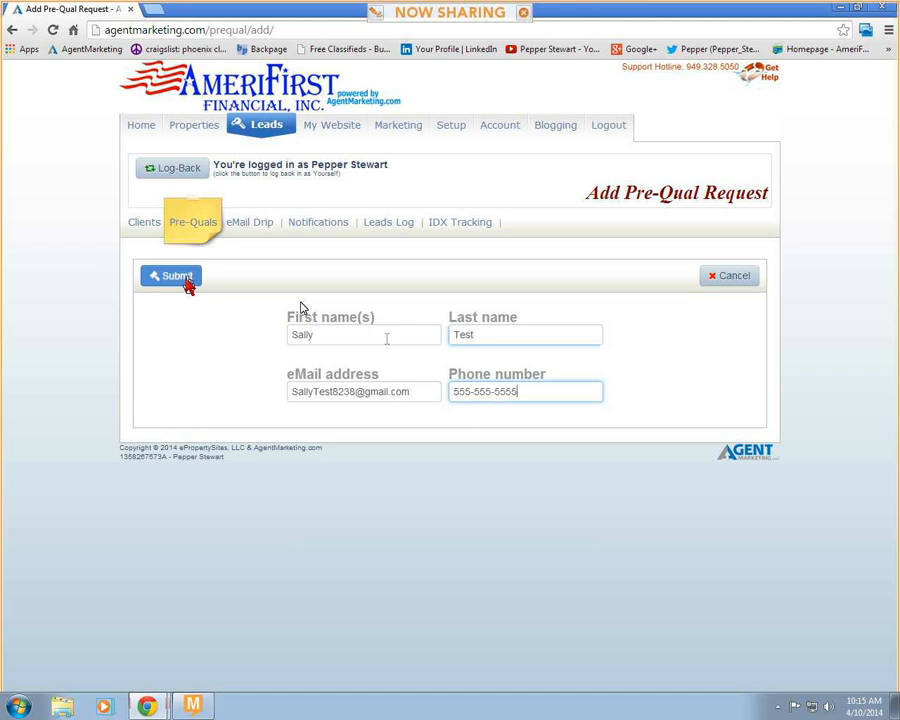
pyautogui.click(727, 277)
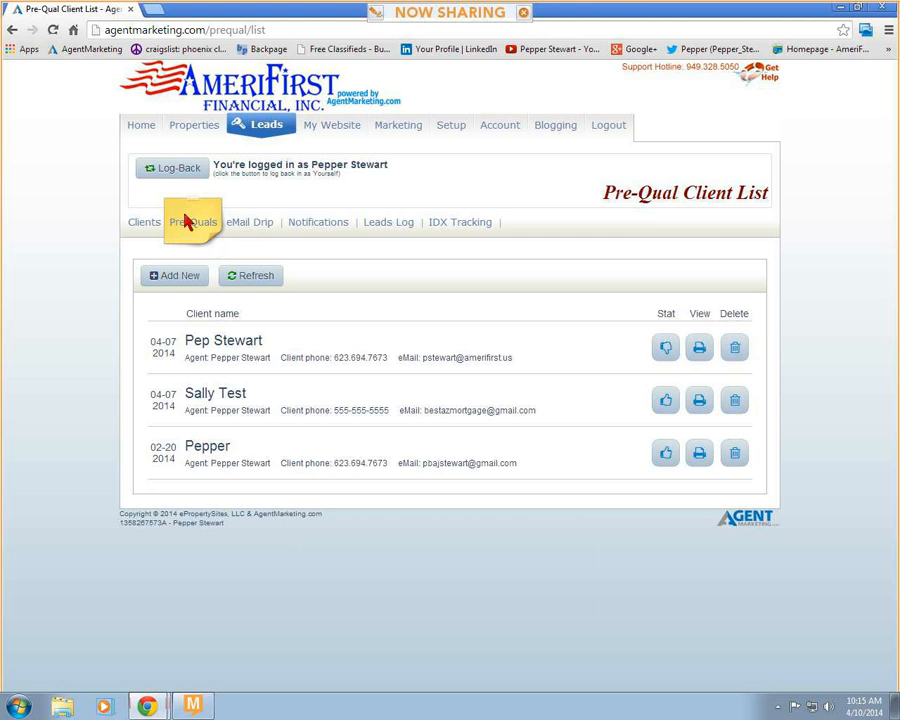
# - Show the email drip campaigns and view the letters in the "Auto-S: Bad phone number" campaign
pyautogui.click(246, 228)
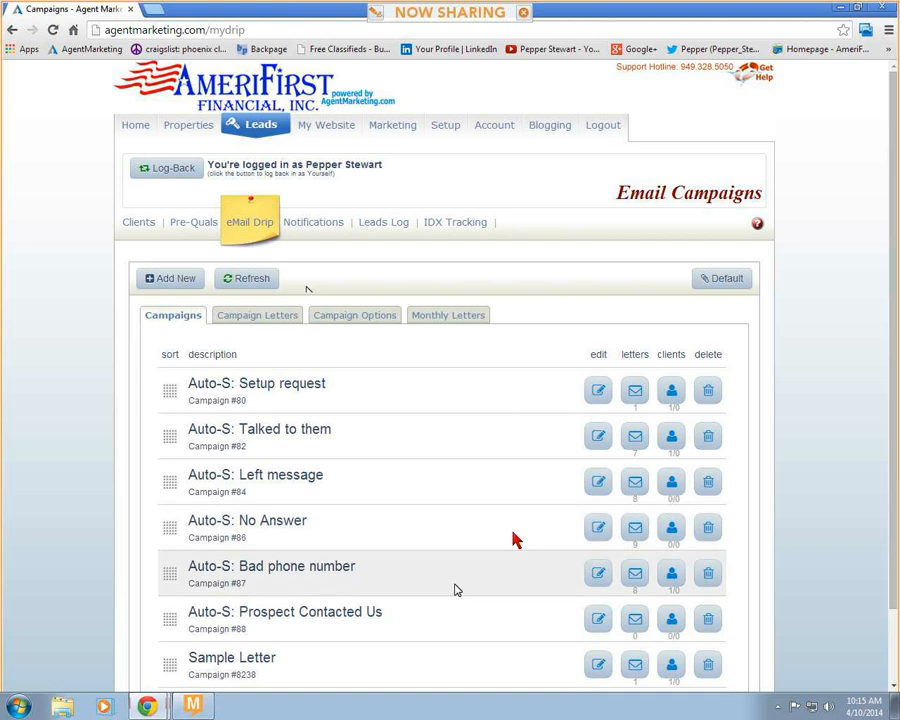
pyautogui.scroll(-2, 532, 453)
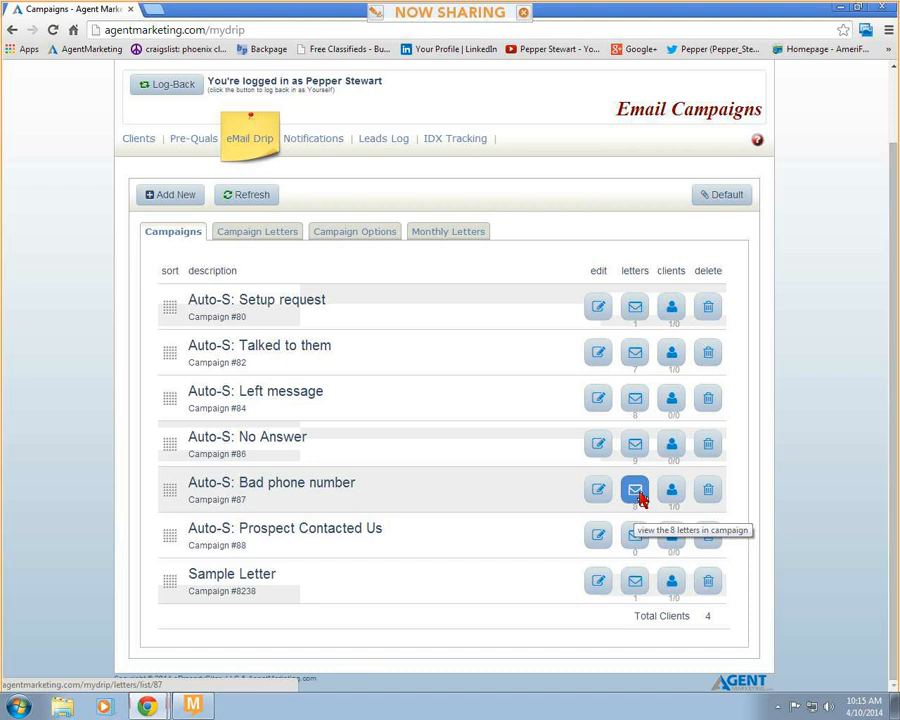
pyautogui.click(636, 492)
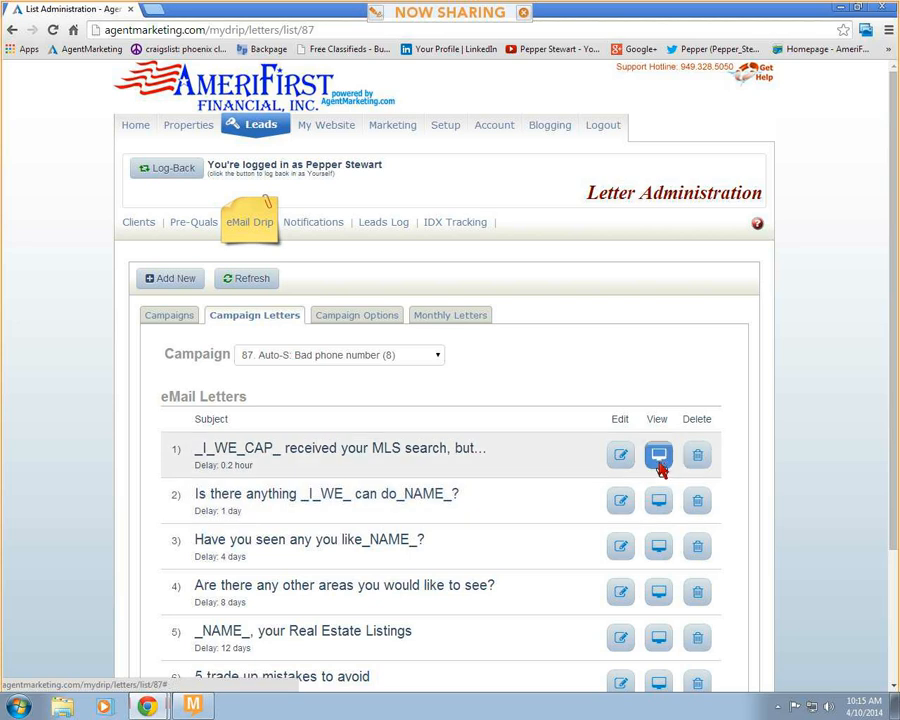
# - Preview the campaign's first letter about the received MLS search and its third letter, "Have you seen any you like_NAME_?"
pyautogui.click(659, 456)
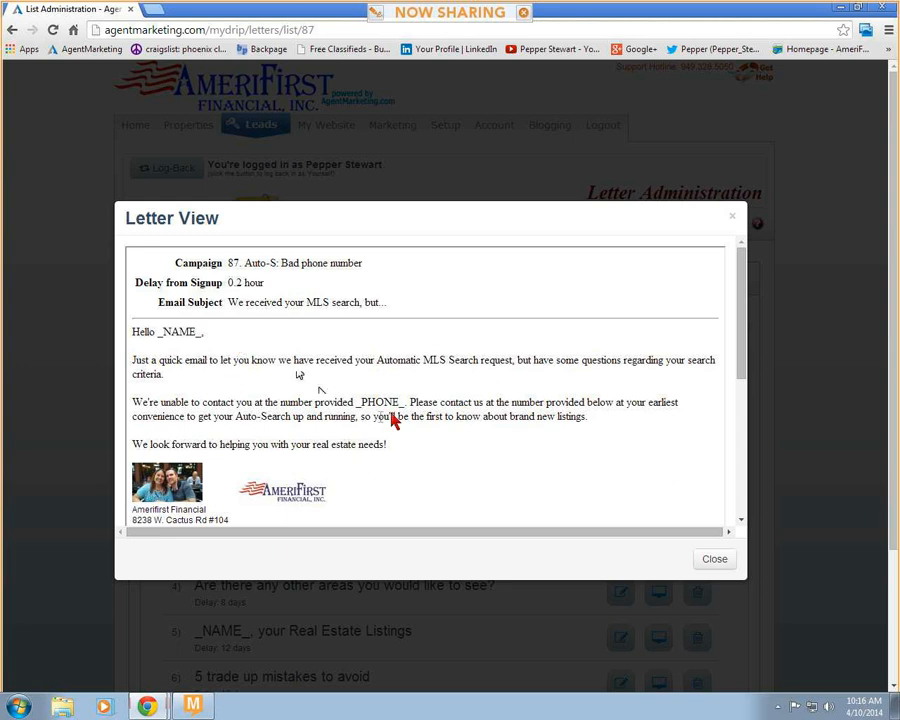
pyautogui.scroll(-2, 425, 438)
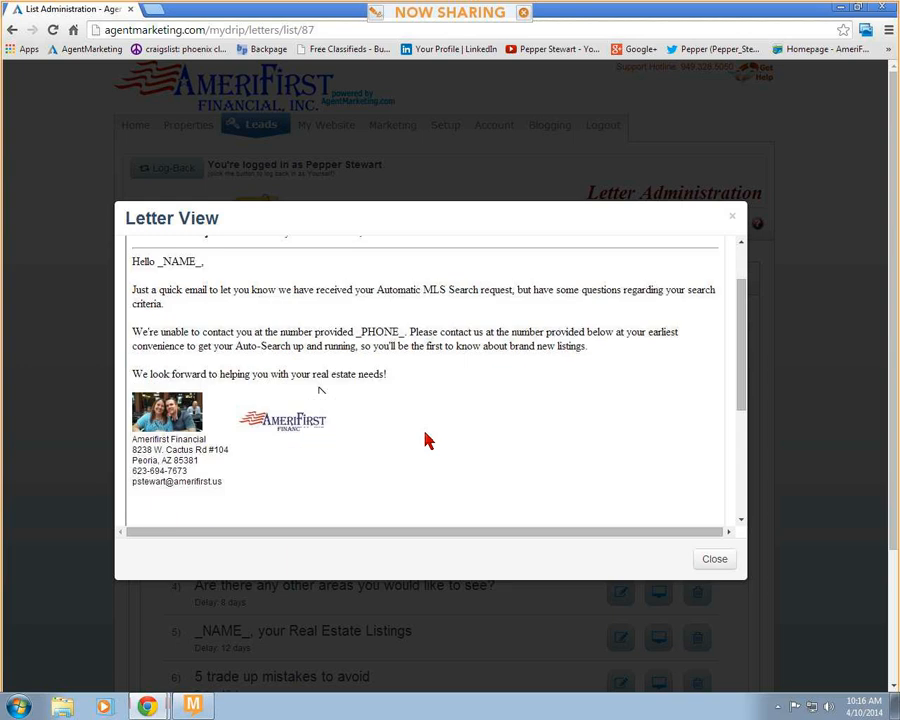
pyautogui.scroll(2, 425, 440)
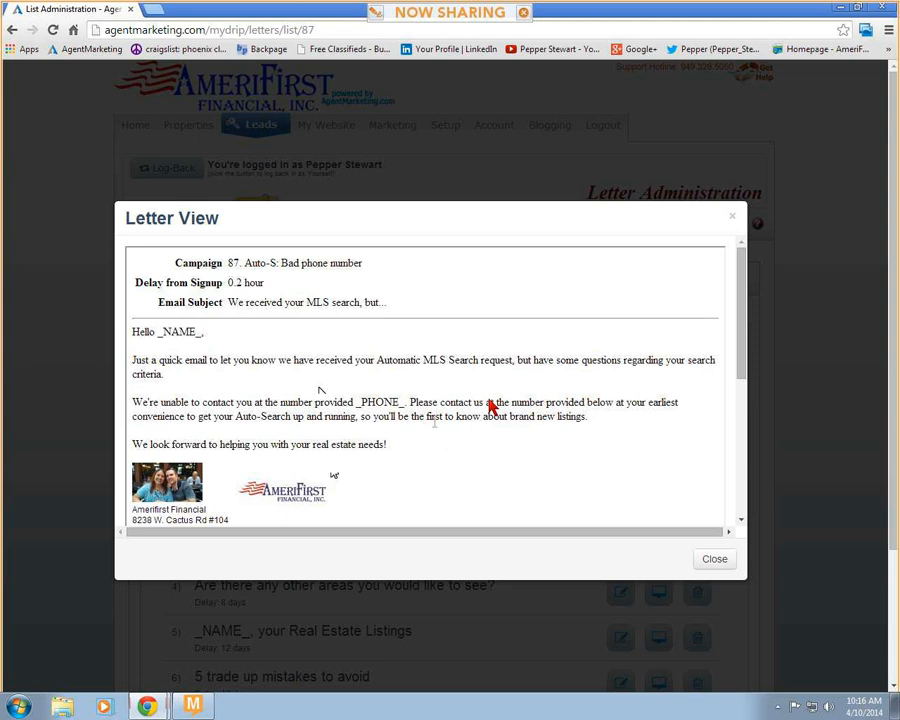
pyautogui.click(713, 566)
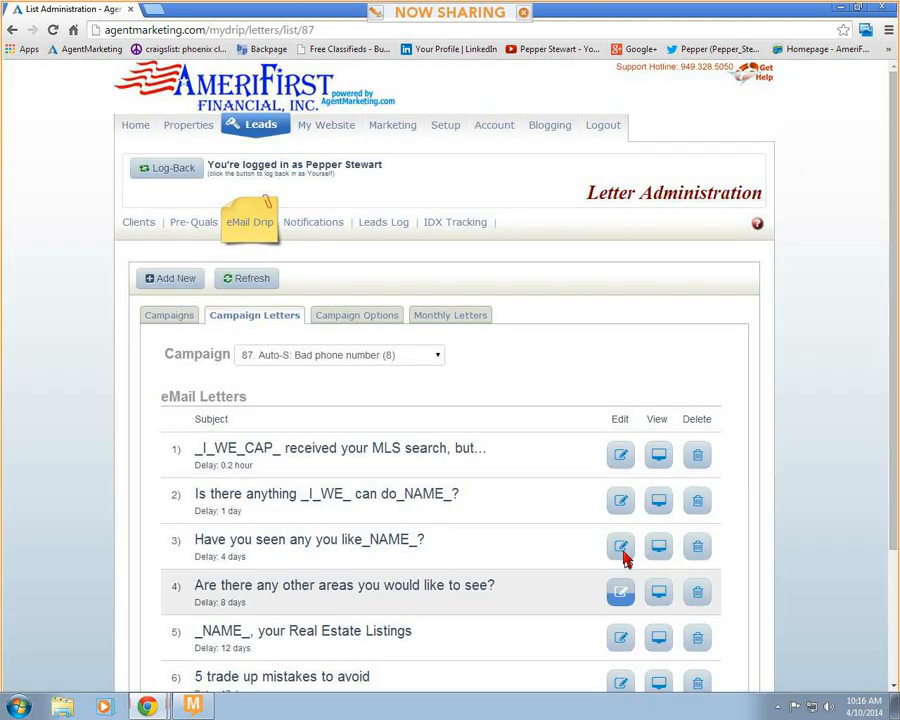
pyautogui.click(657, 548)
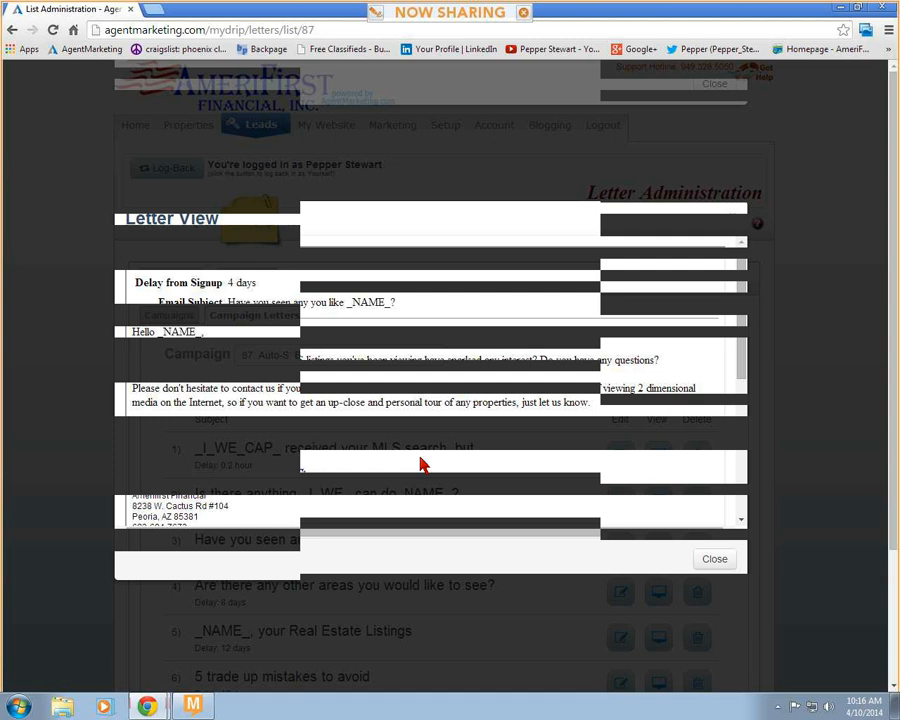
pyautogui.click(707, 567)
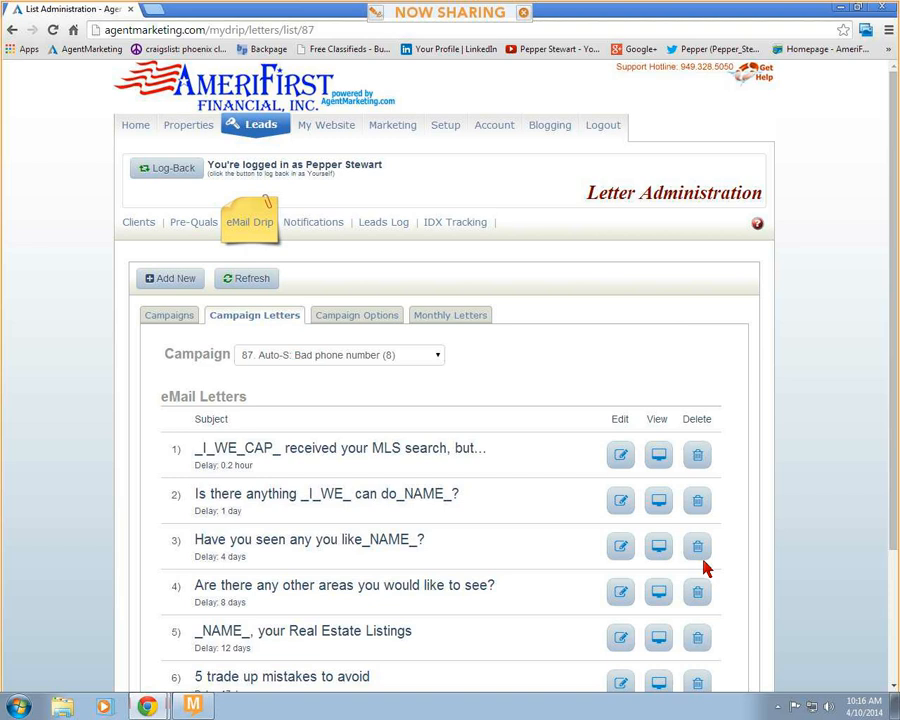
# - Preview the letter "5 secrets to buying the best home", read through its full text and close it
pyautogui.scroll(-3, 512, 497)
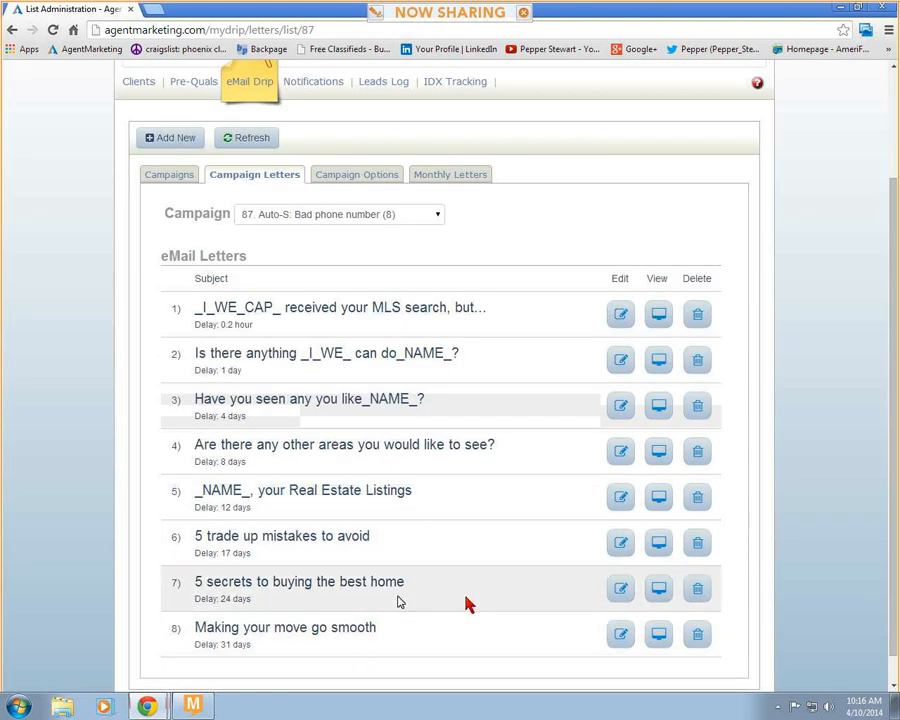
pyautogui.click(660, 592)
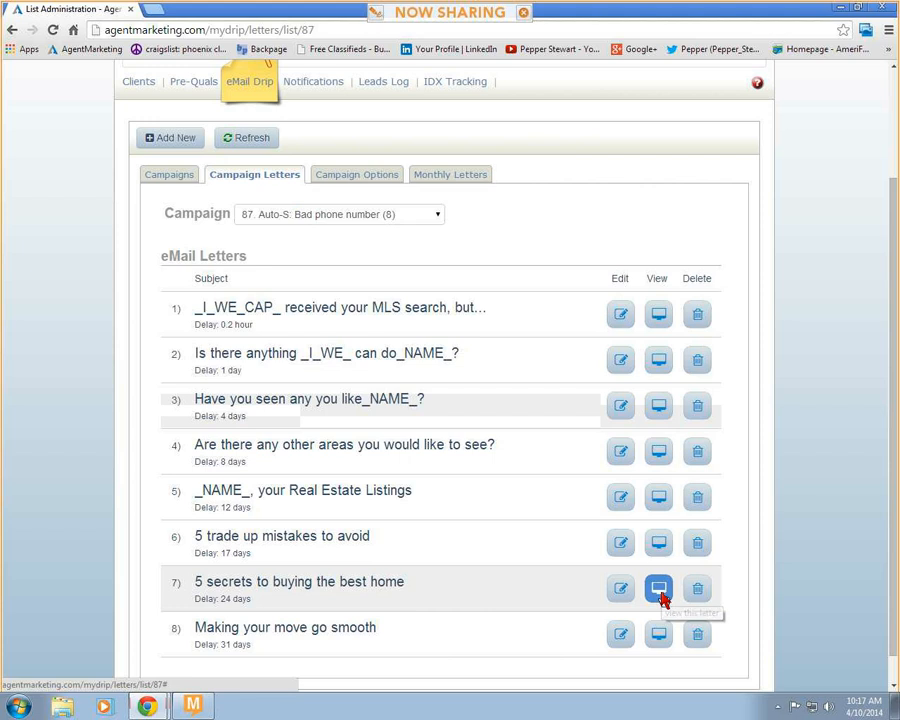
pyautogui.click(660, 592)
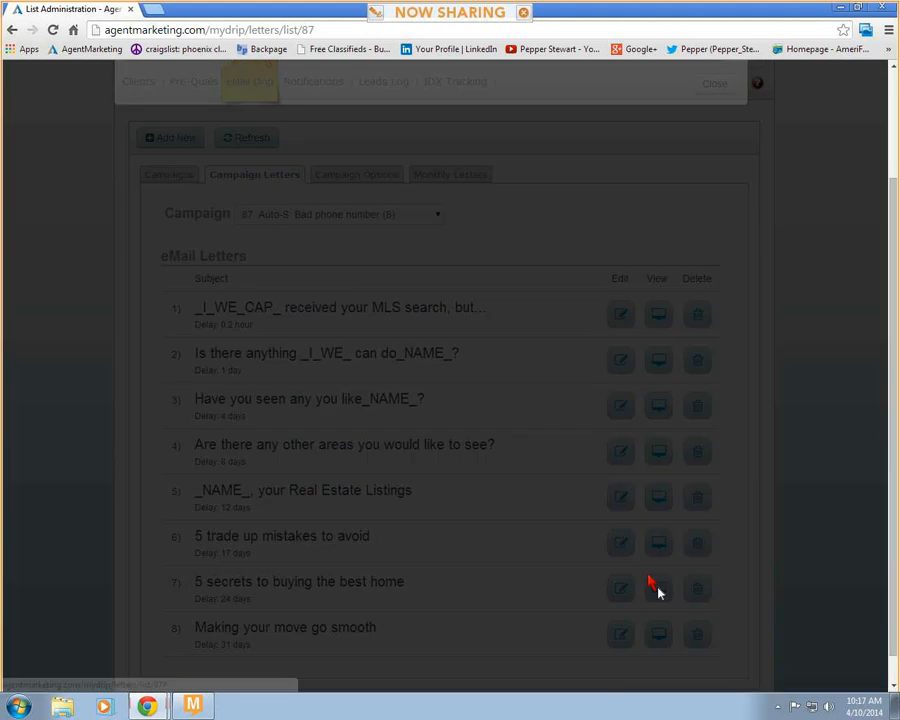
pyautogui.scroll(-1, 580, 487)
pyautogui.scroll(-2, 580, 487)
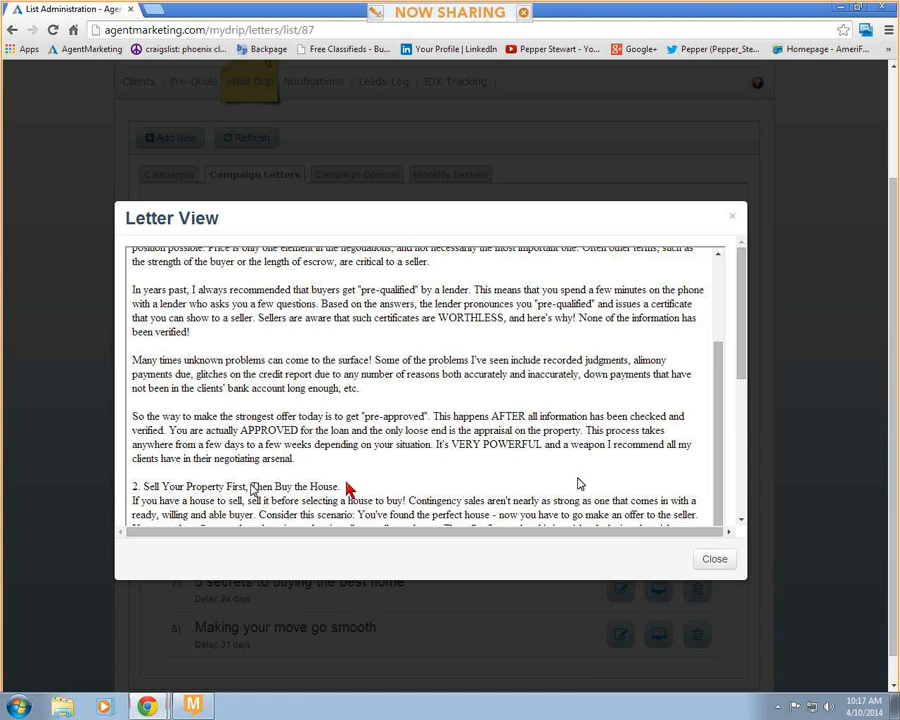
pyautogui.scroll(-3, 352, 487)
pyautogui.scroll(-2, 352, 487)
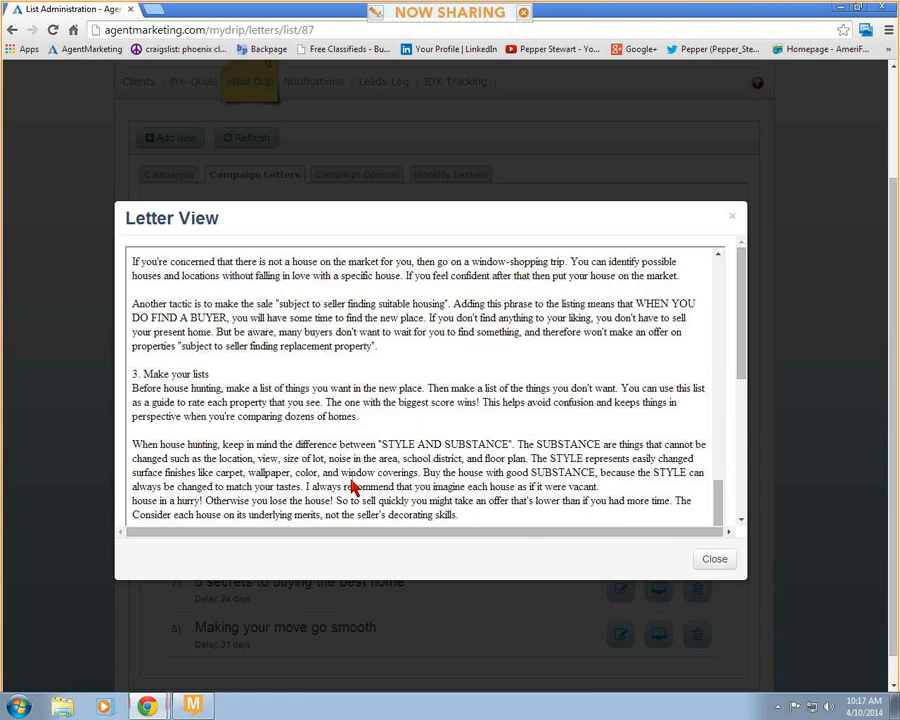
pyautogui.scroll(-5, 352, 487)
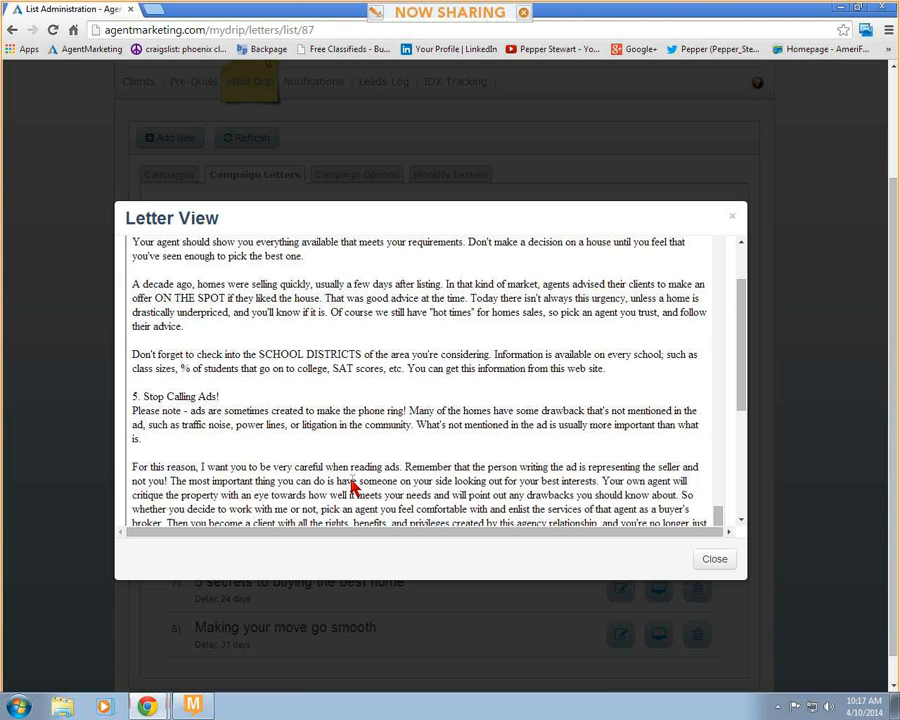
pyautogui.scroll(-5, 352, 487)
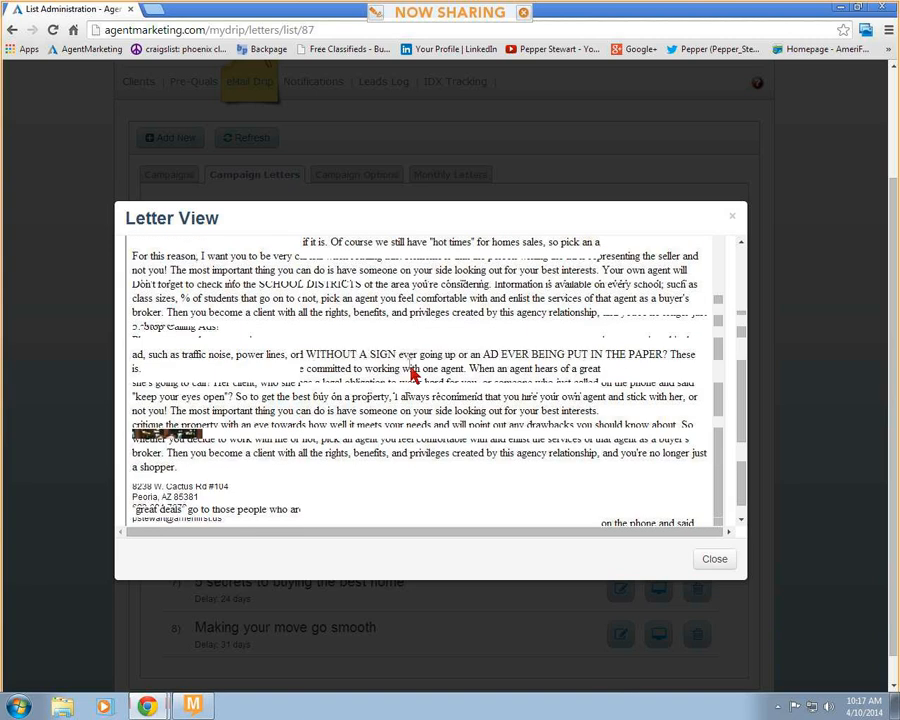
pyautogui.click(716, 561)
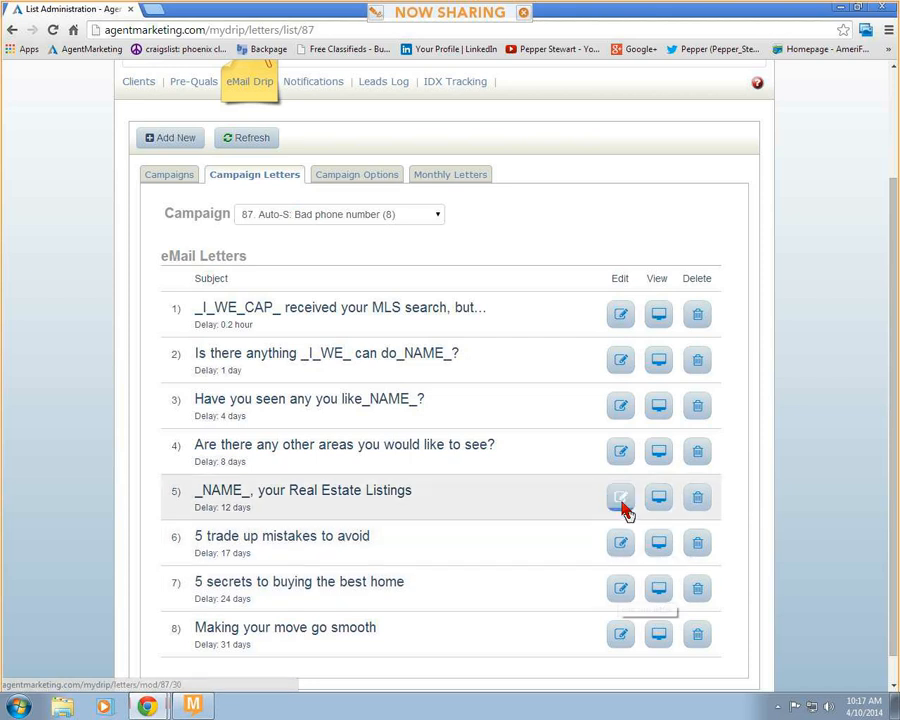
# - Open the letter "_NAME_, your Real Estate Listings" for editing and review its body text and delay in days
pyautogui.click(621, 506)
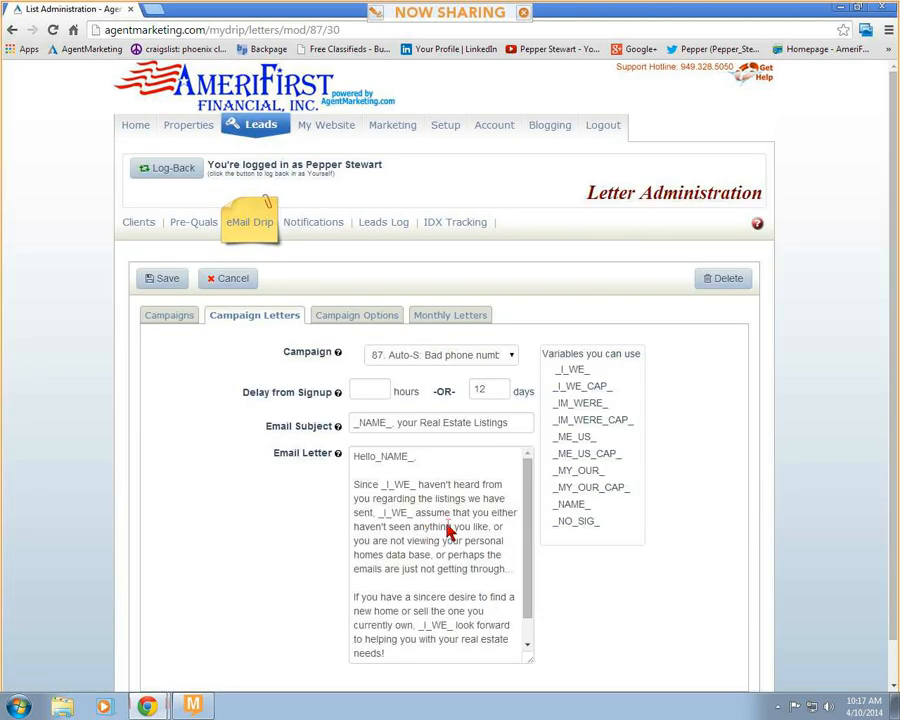
pyautogui.click(449, 531)
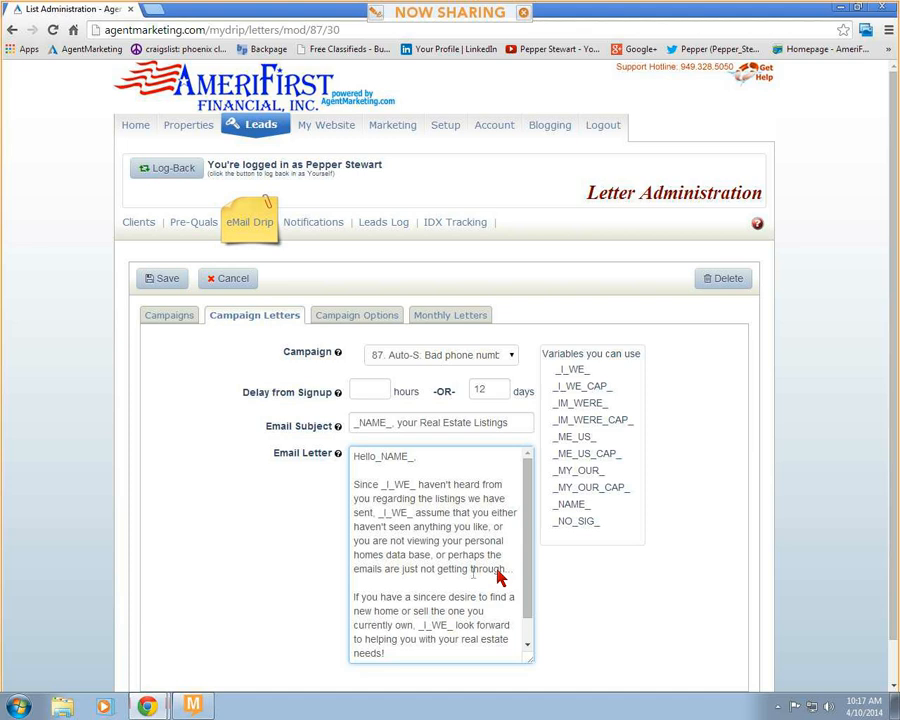
pyautogui.moveTo(509, 570); pyautogui.dragTo(356, 543)
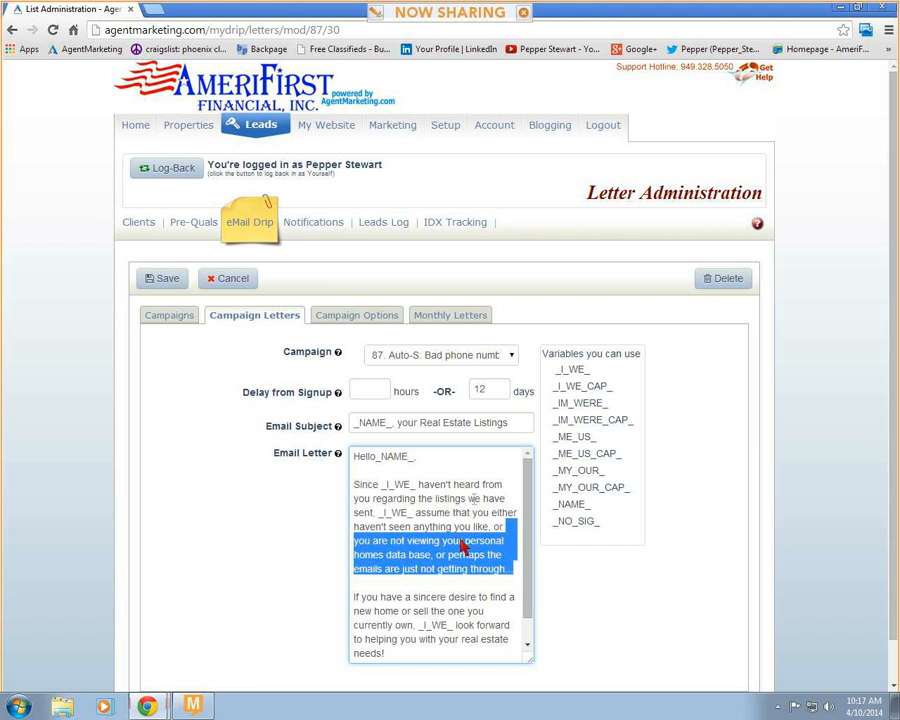
pyautogui.doubleClick(484, 392)
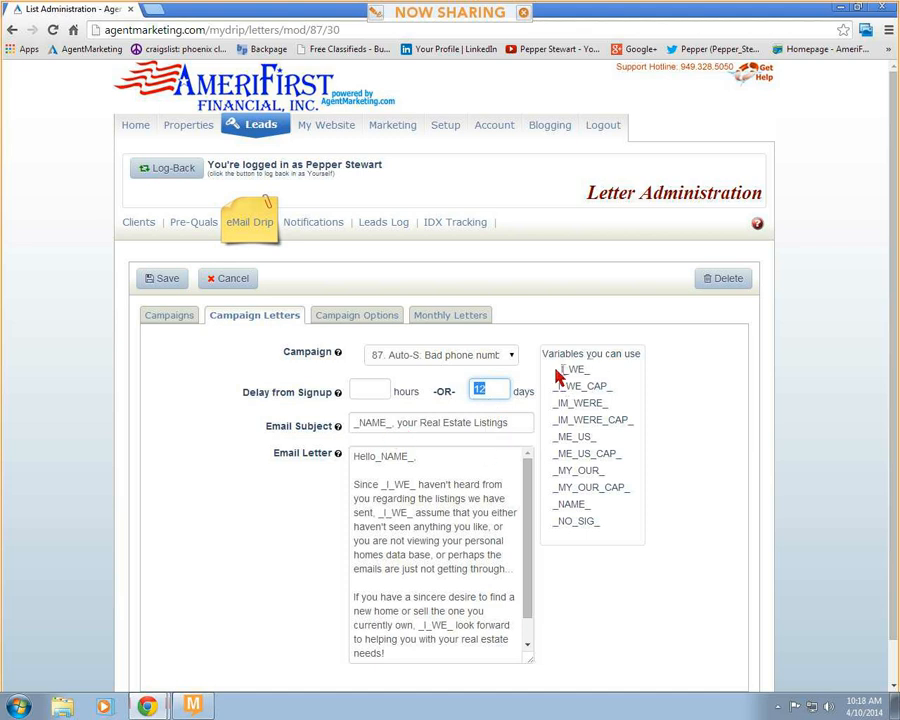
# - Examine the variables available for the email letter, including _I_WE_, _I_WE_CAP_, _NAME_ and _NO_SIG_
pyautogui.moveTo(557, 374); pyautogui.dragTo(612, 529)
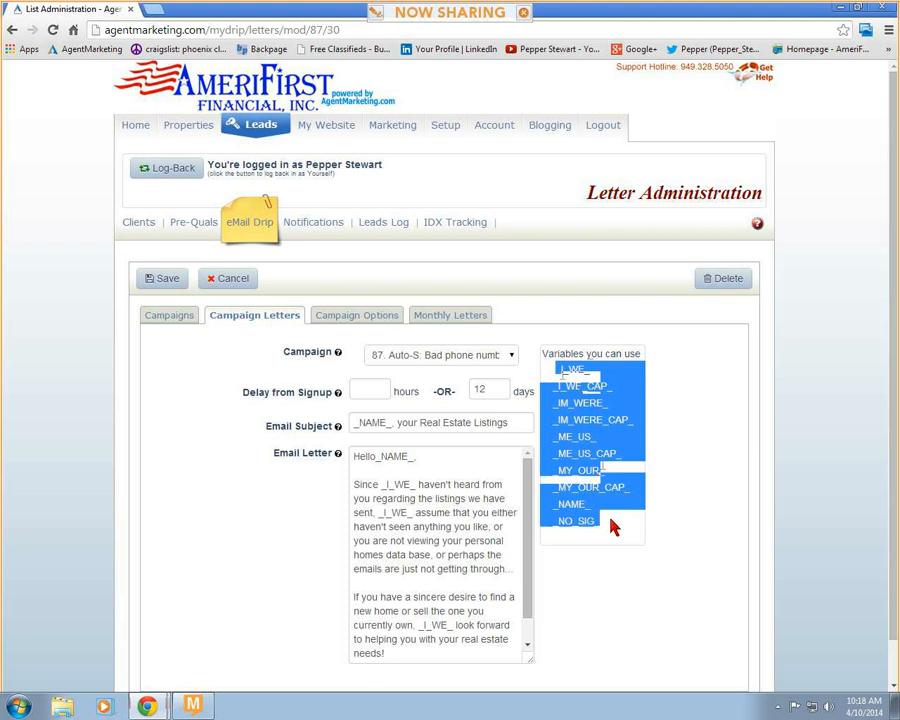
pyautogui.click(601, 382)
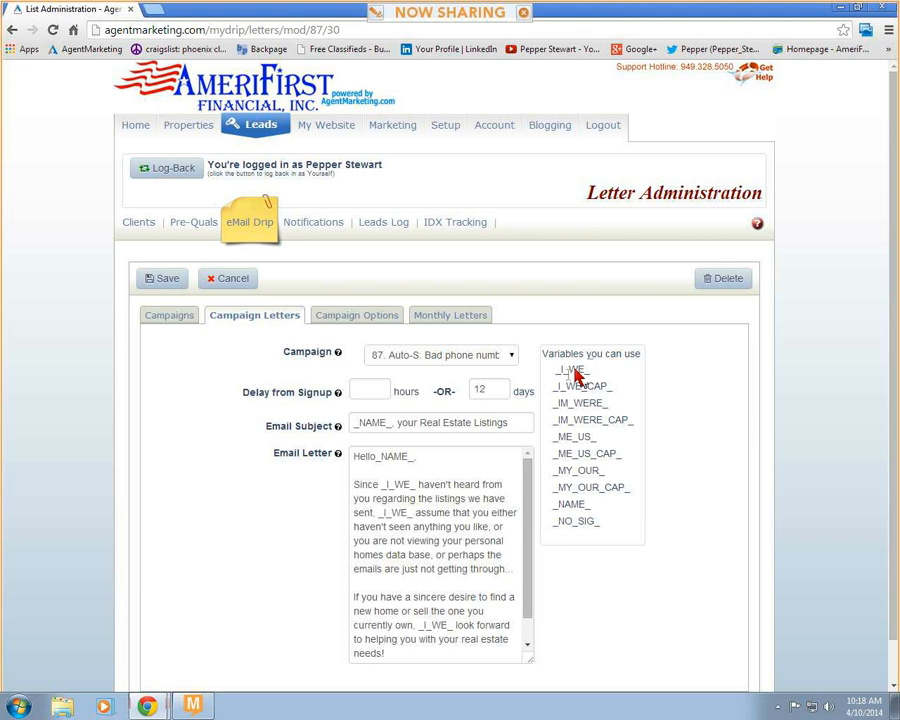
pyautogui.doubleClick(573, 371)
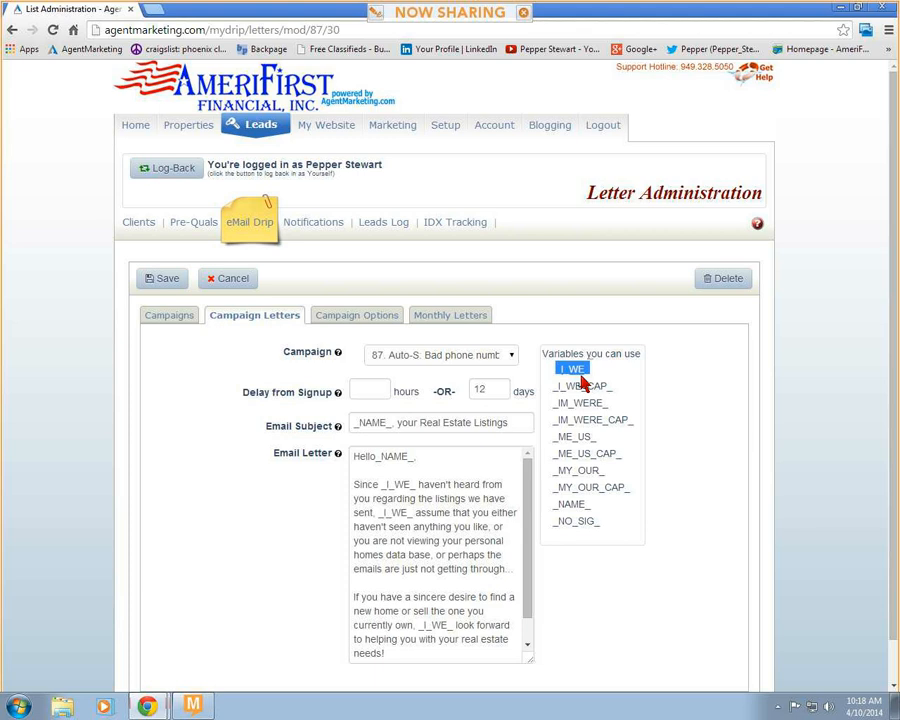
pyautogui.moveTo(613, 386); pyautogui.dragTo(555, 391)
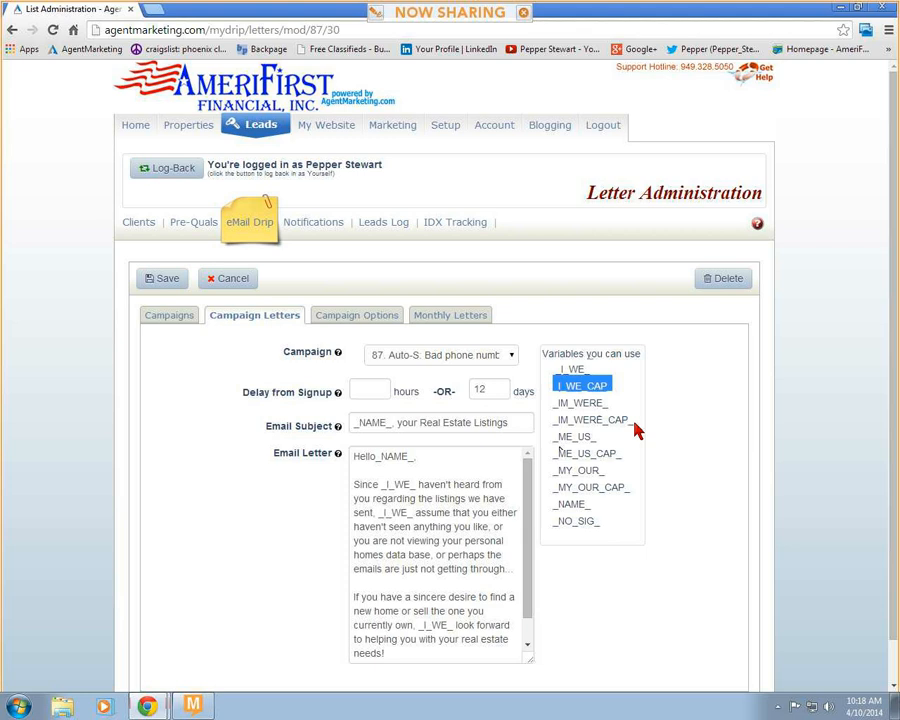
pyautogui.click(632, 429)
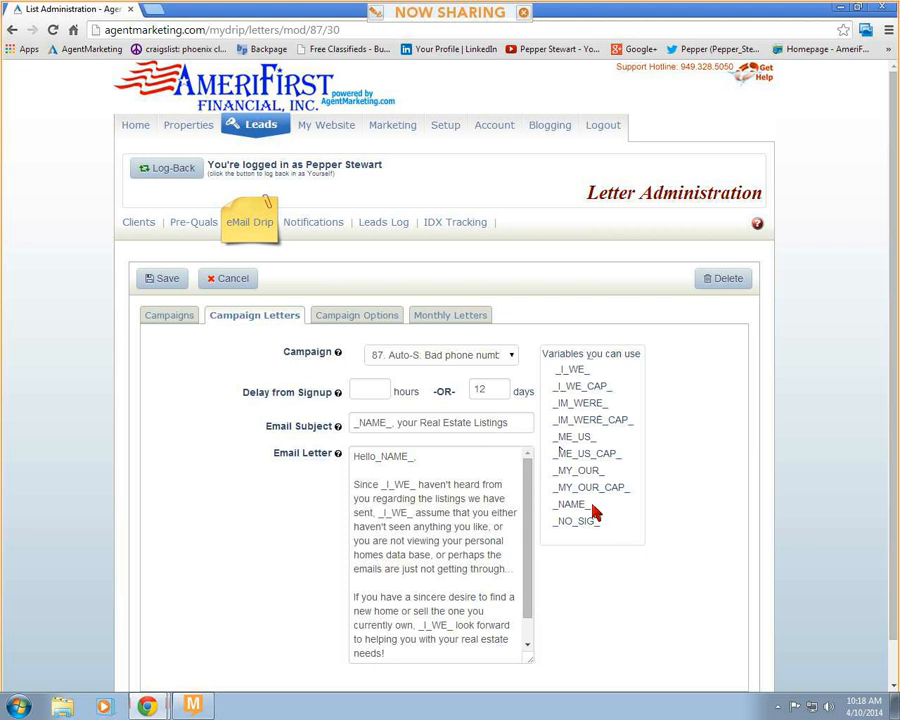
pyautogui.moveTo(595, 508); pyautogui.dragTo(553, 510)
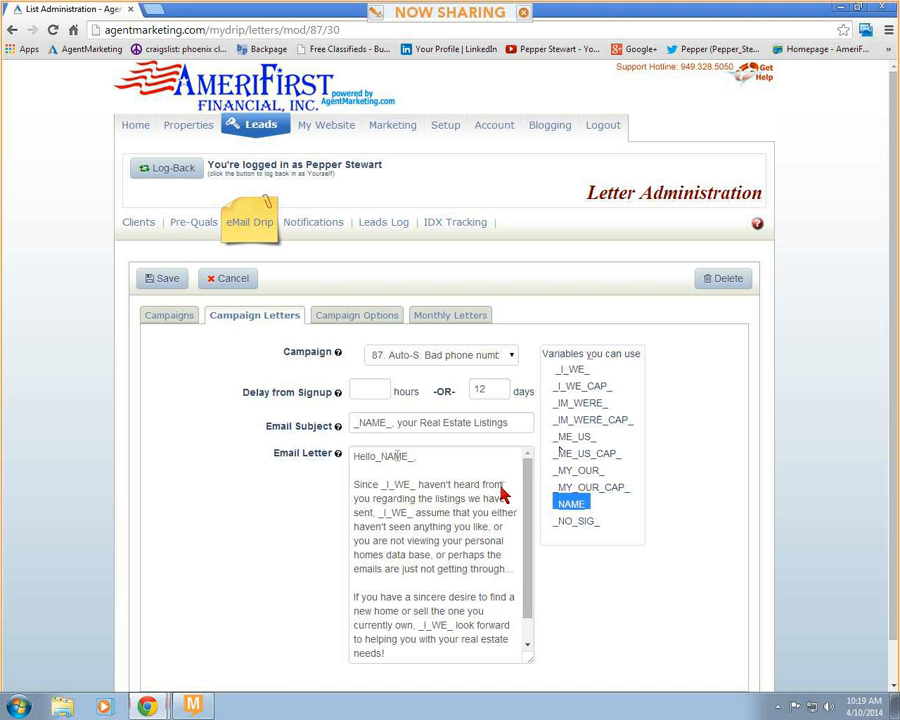
pyautogui.click(601, 530)
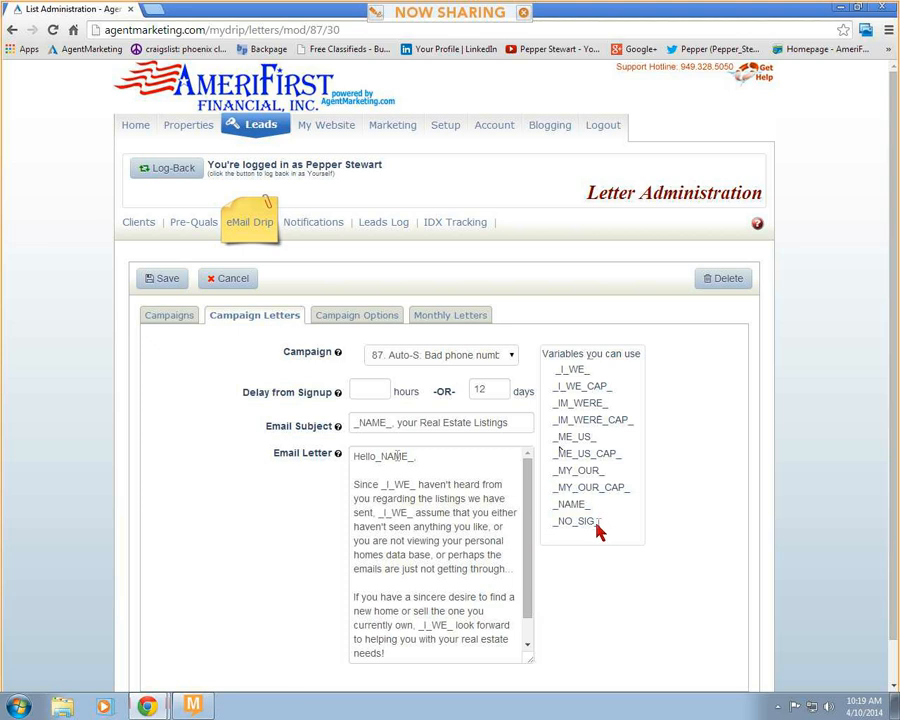
pyautogui.doubleClick(574, 524)
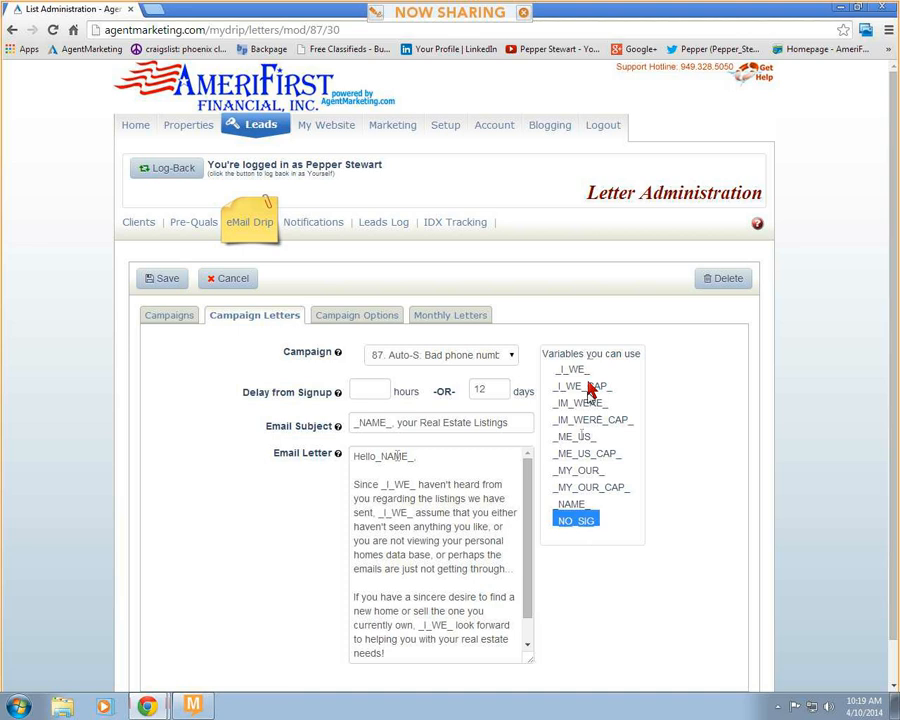
pyautogui.moveTo(558, 369); pyautogui.dragTo(620, 492)
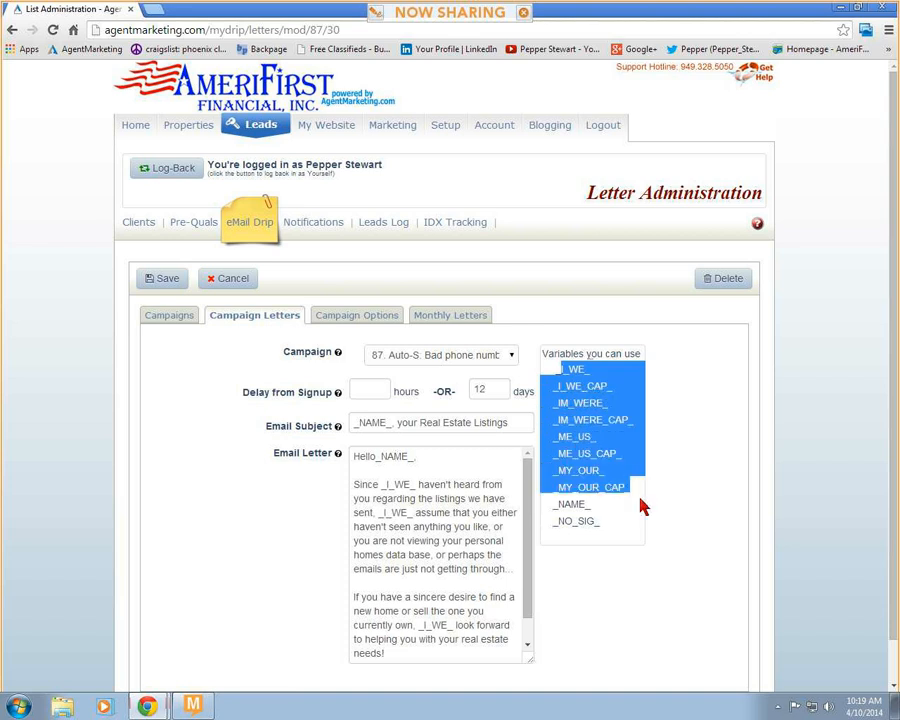
pyautogui.click(585, 385)
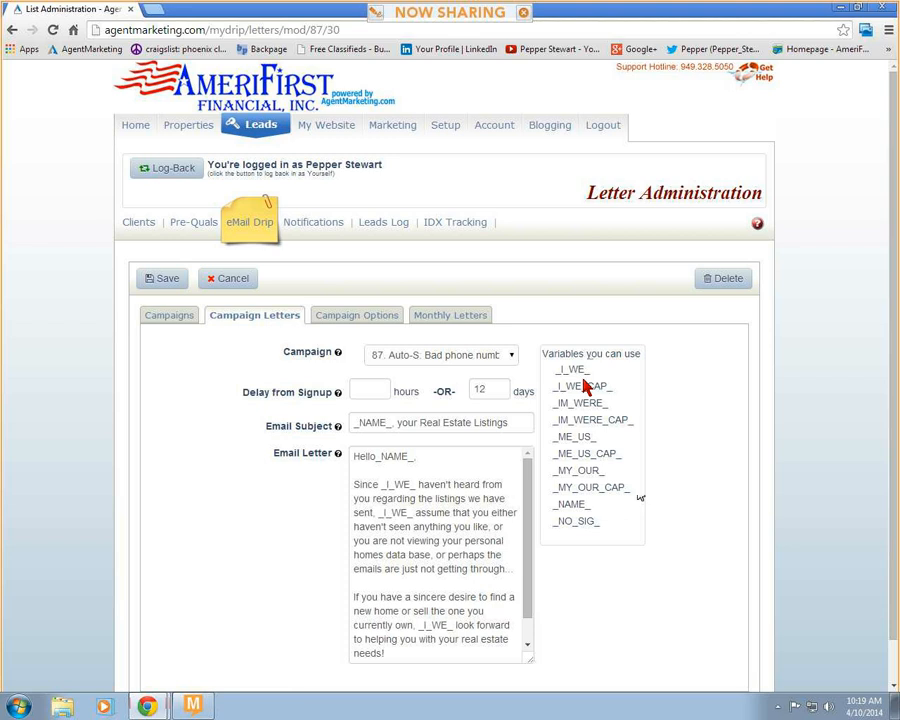
pyautogui.moveTo(585, 385); pyautogui.dragTo(566, 402)
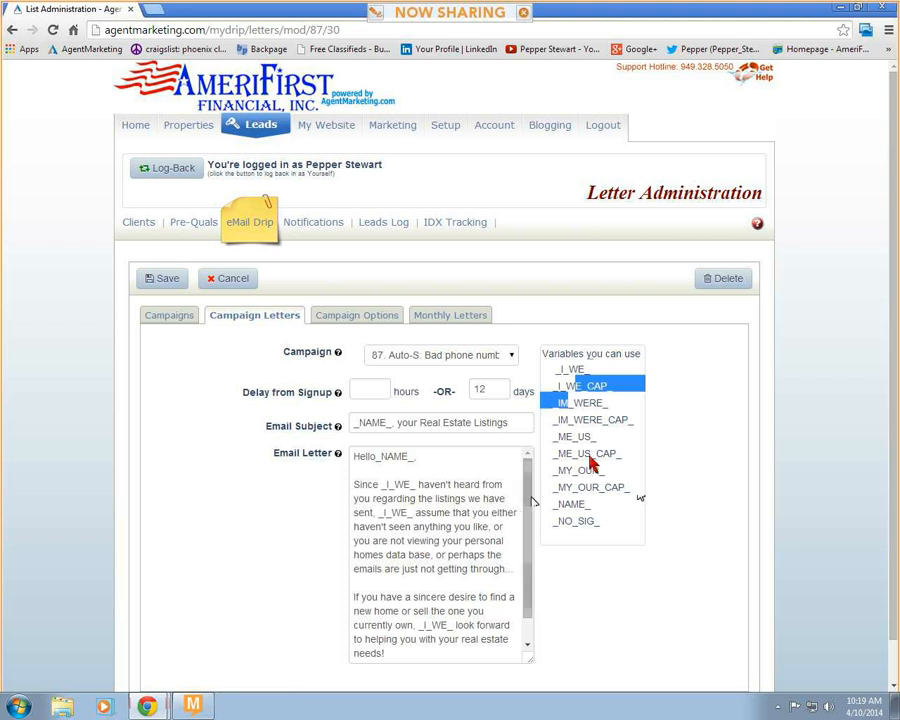
pyautogui.click(590, 457)
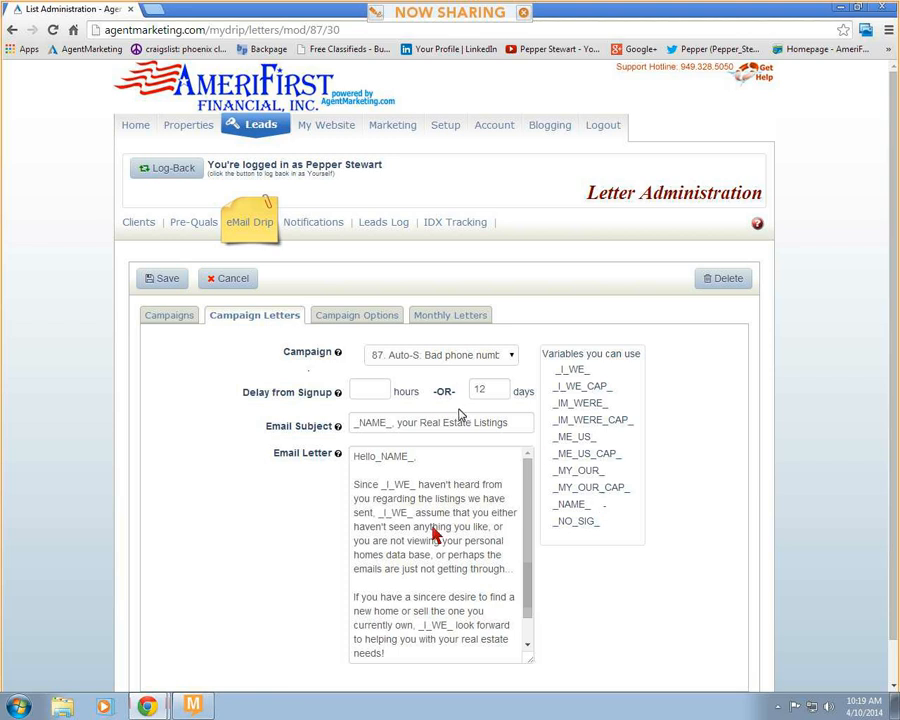
# - Return to the email campaigns and save a new campaign with ID number 278 and display name "Open House Campaign"
pyautogui.click(256, 232)
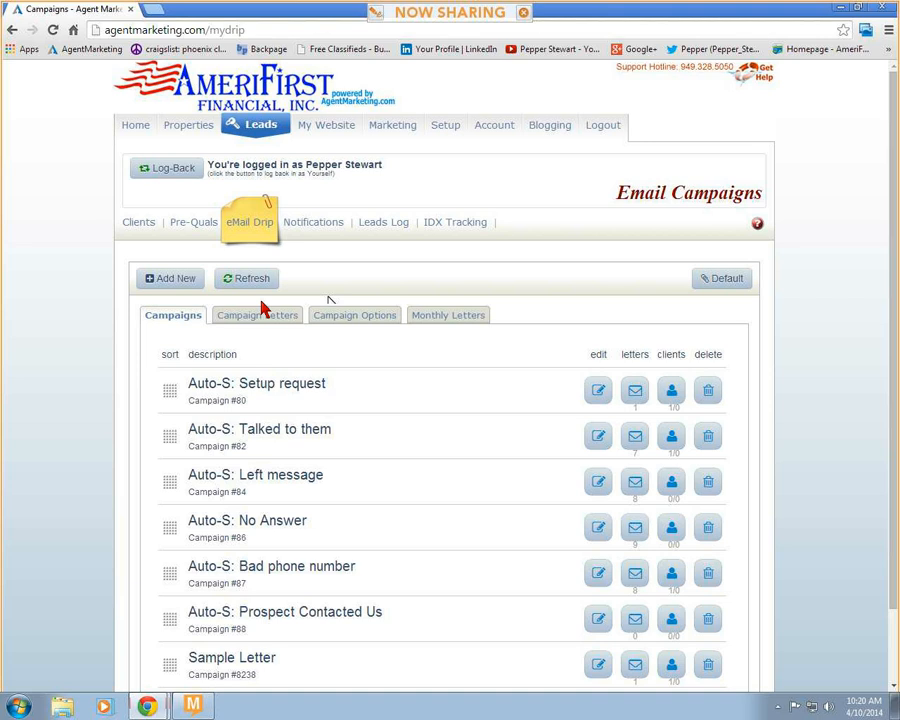
pyautogui.click(185, 285)
pyautogui.click(260, 362)
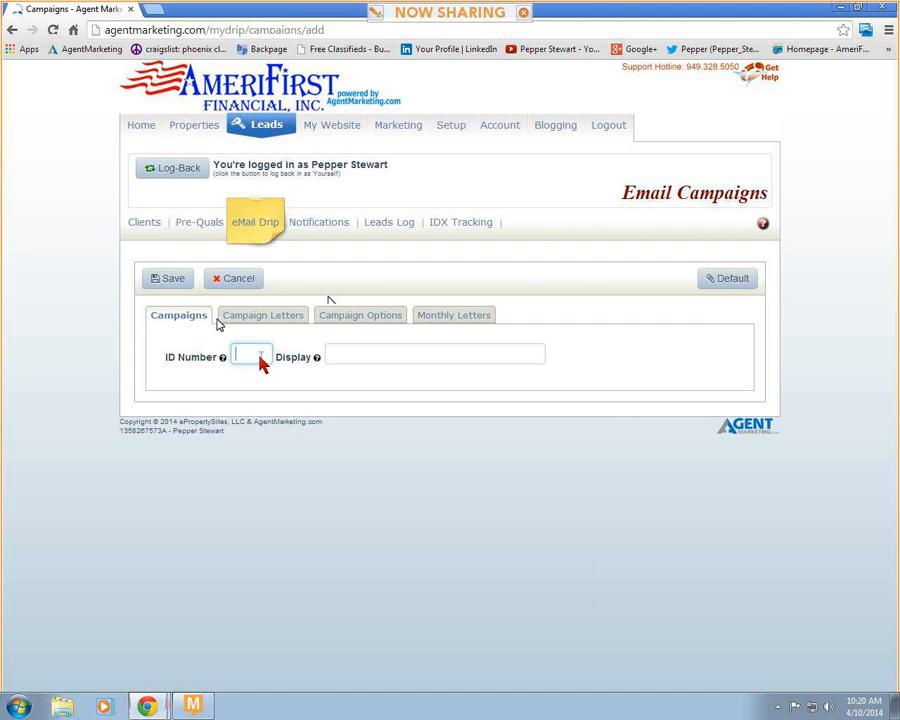
pyautogui.write('278')
pyautogui.click(337, 358)
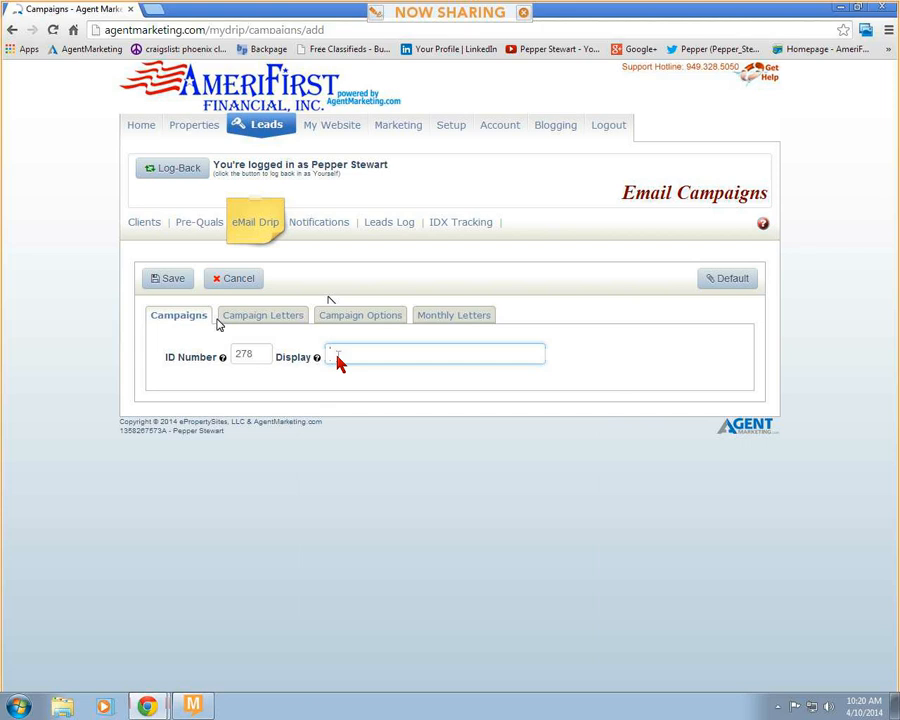
pyautogui.write('Cpen House Campaign')
pyautogui.click(172, 281)
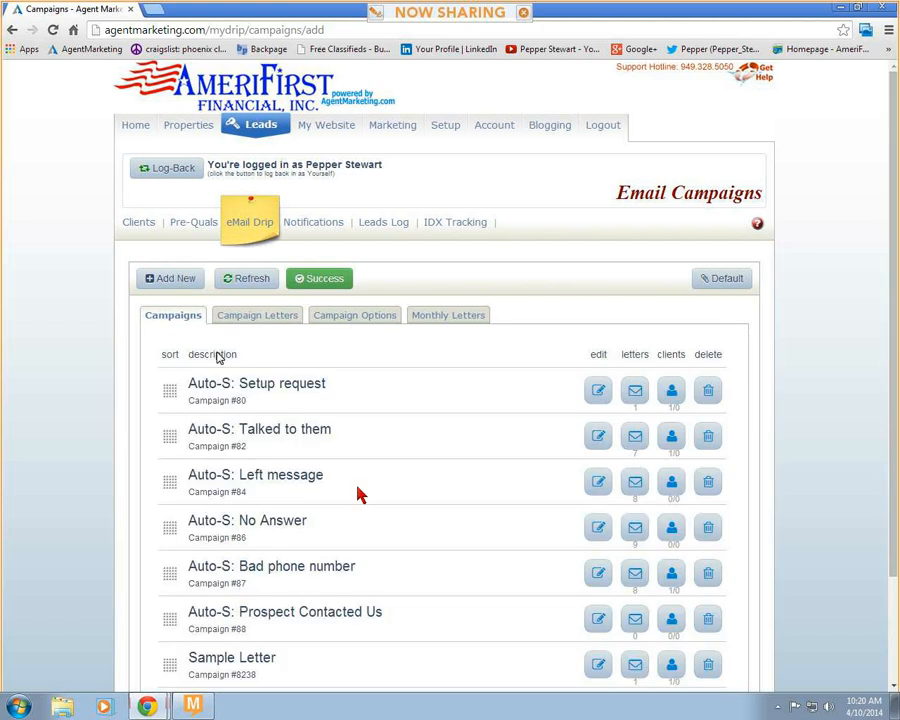
# - Show the campaign letters of campaign 278, Open House Campaign, and start a new email letter for it
pyautogui.scroll(-3, 363, 504)
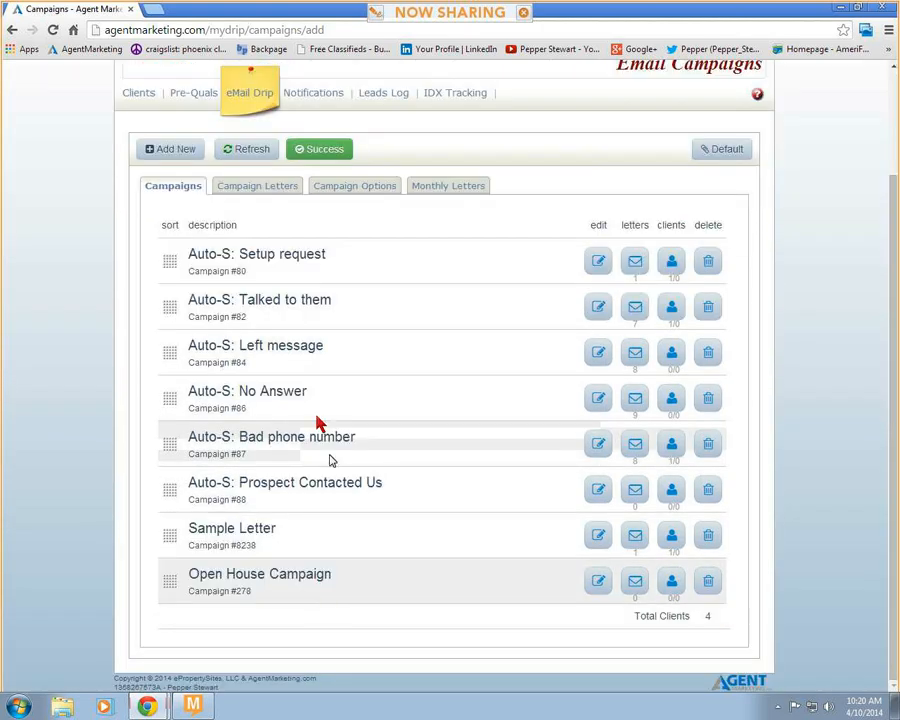
pyautogui.click(275, 190)
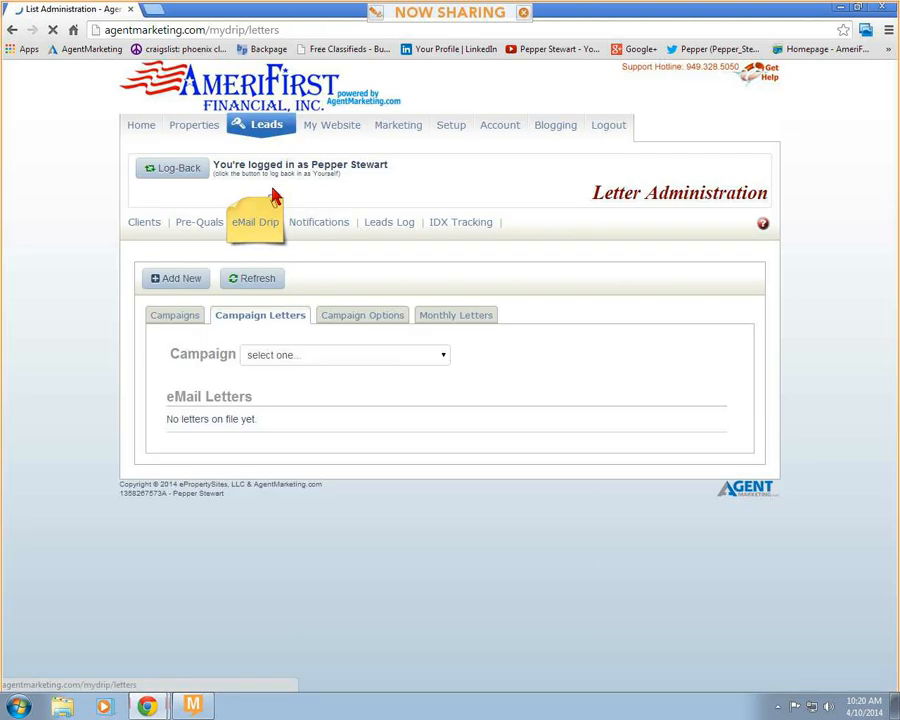
pyautogui.click(416, 358)
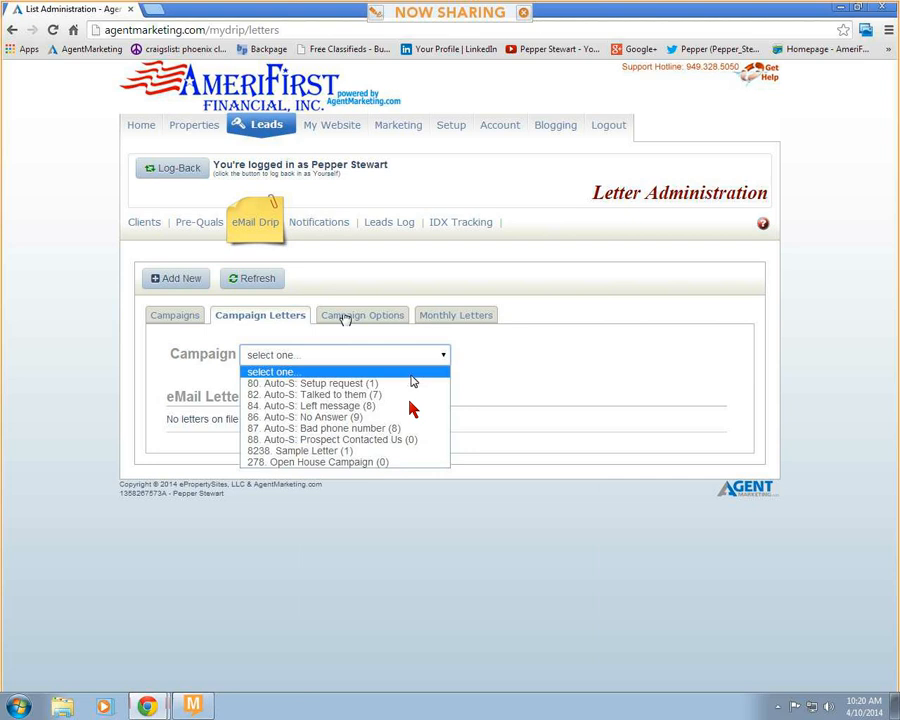
pyautogui.click(395, 463)
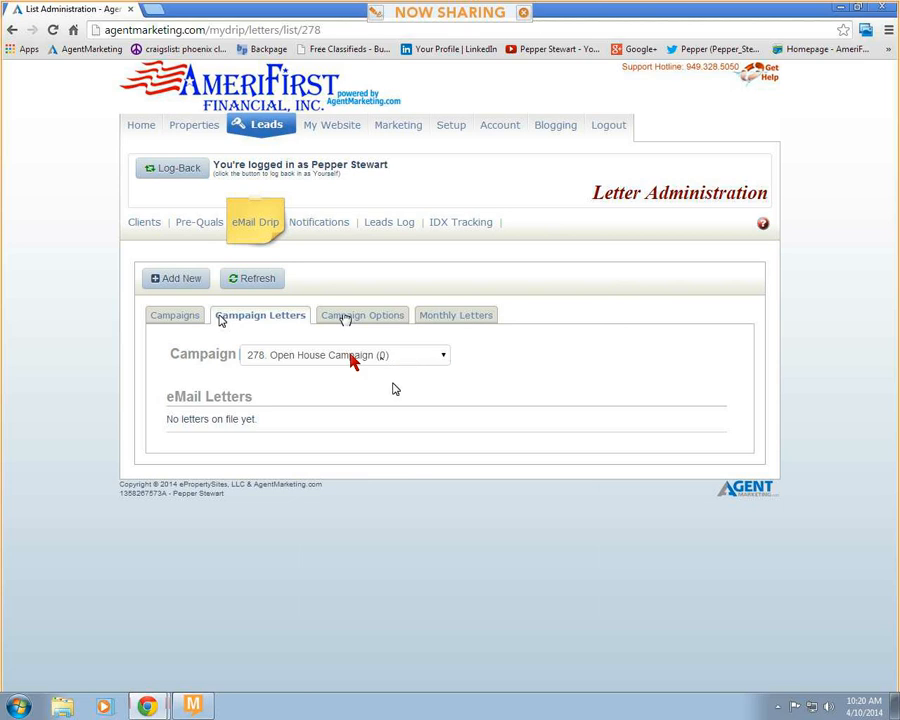
pyautogui.click(168, 281)
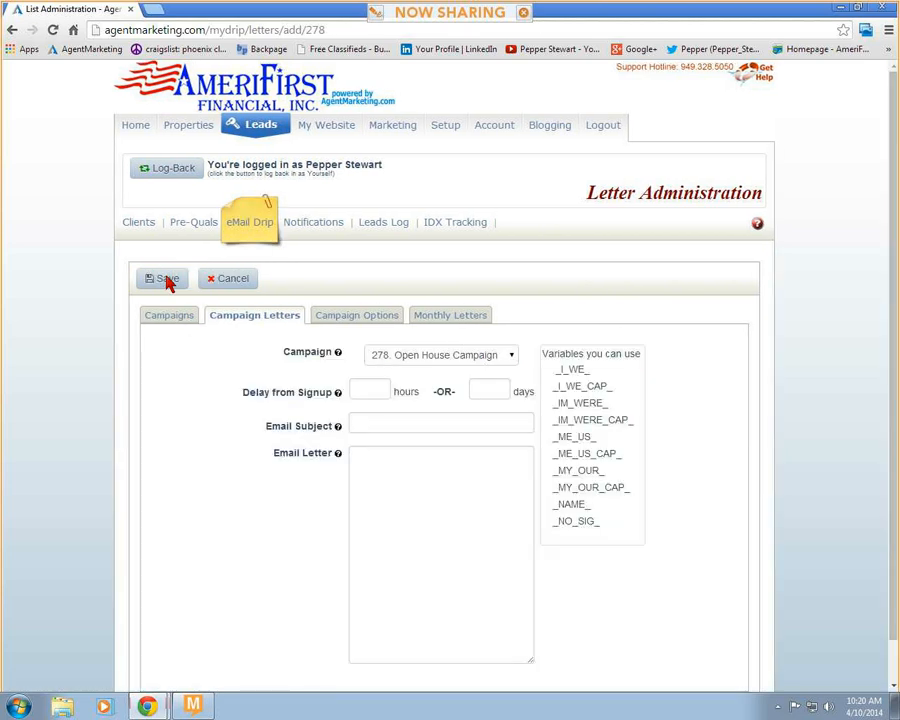
# - Set the new letter's delay from signup to 1 day and its email subject to "Great Meeting You!"
pyautogui.click(397, 472)
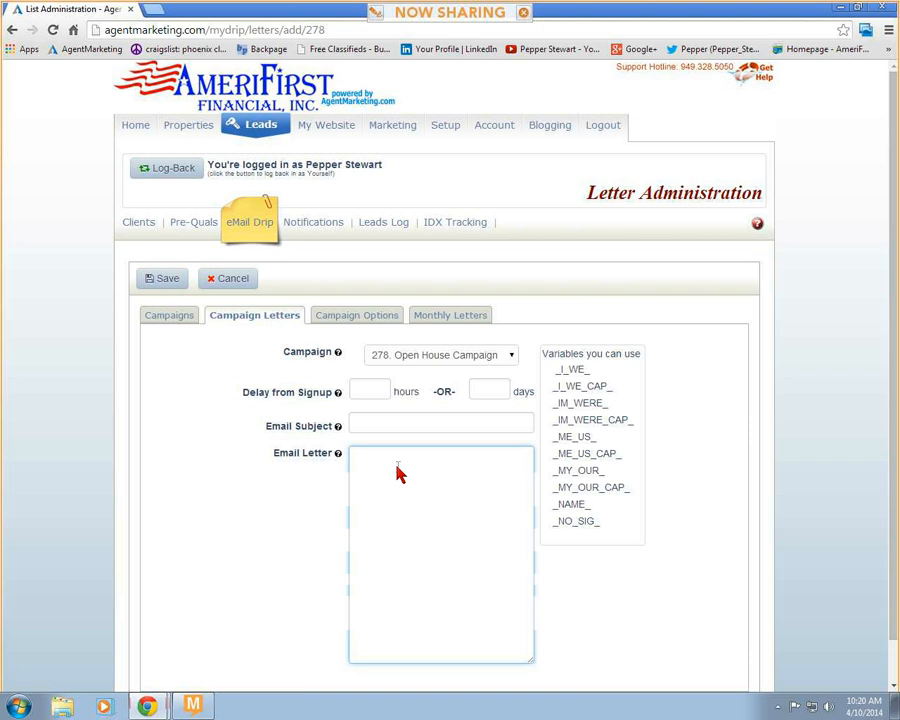
pyautogui.click(489, 391)
pyautogui.write('1')
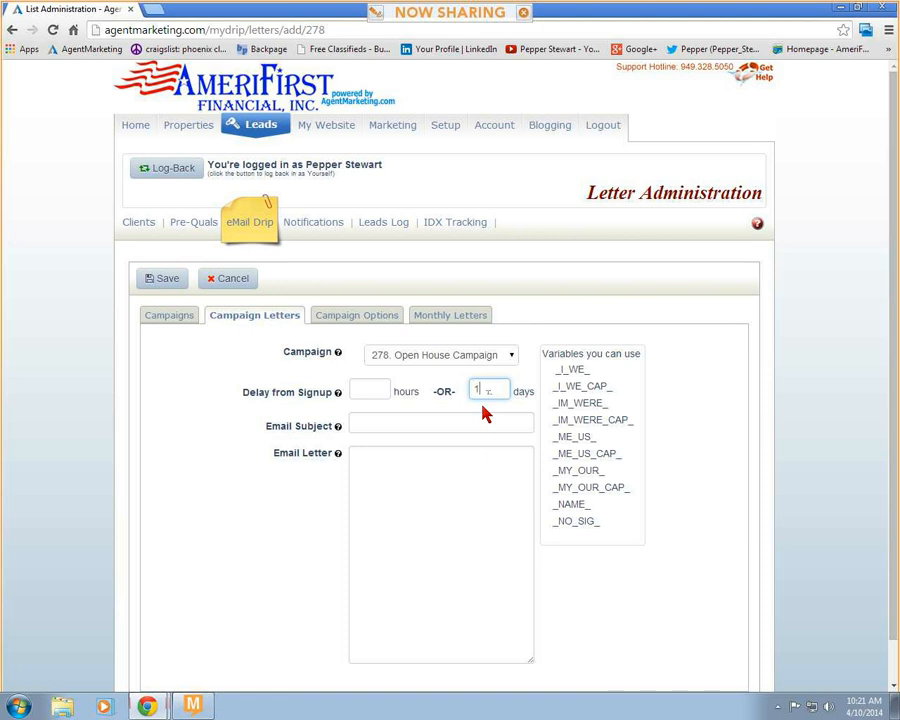
pyautogui.click(460, 428)
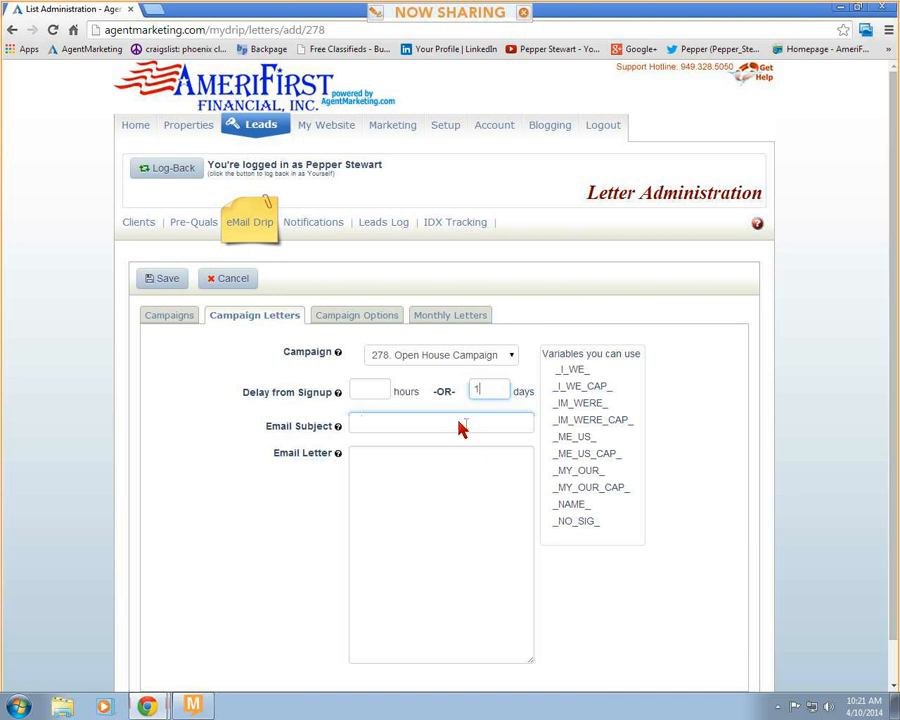
pyautogui.write('Great Meeting Yo8u')
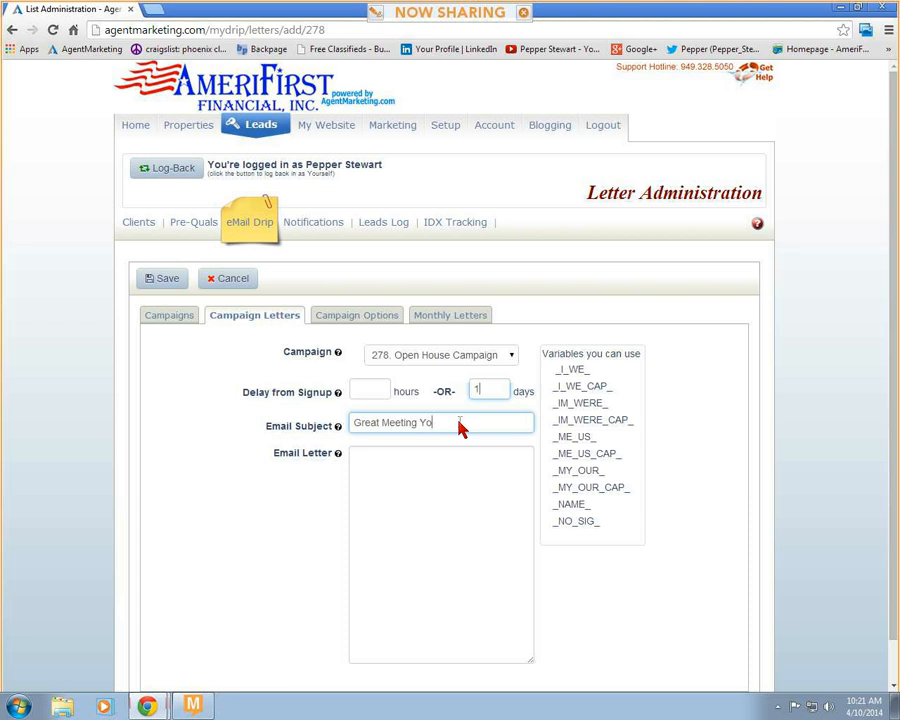
pyautogui.press('BackSpace')
pyautogui.press('BackSpace')
pyautogui.write('u!')
# - Write the email letter text "Hi _NAME_," followed on a new line by "It was great meeting you this weekend."
pyautogui.click(407, 460)
pyautogui.write('Hi')
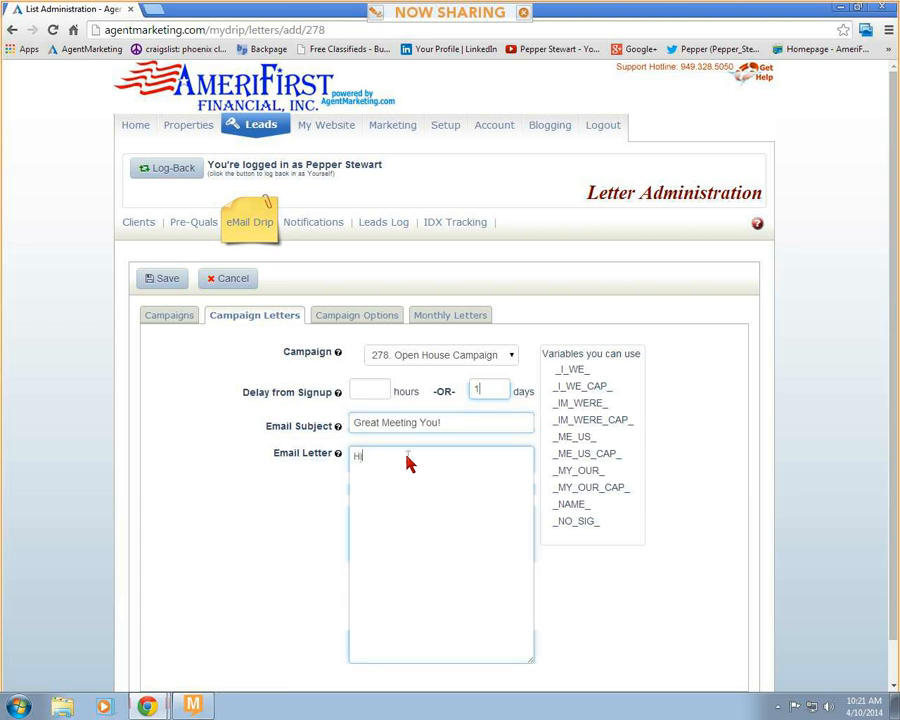
pyautogui.write(' _NAME_')
pyautogui.press('Return')
pyautogui.write('It was great meeting t')
pyautogui.write('ou this weekend.')
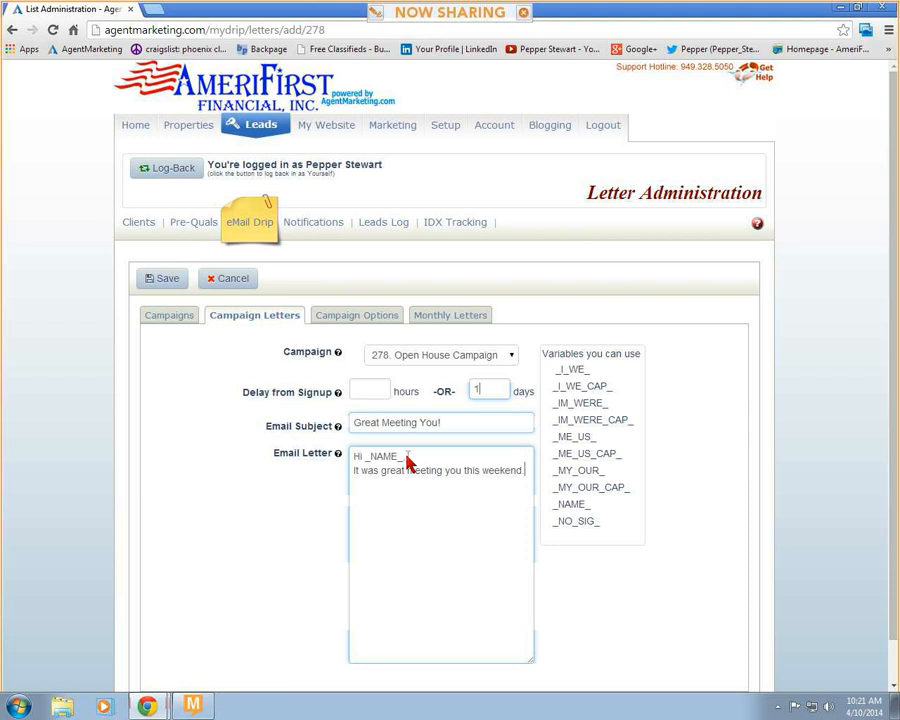
# - Check the list of variables usable in the letter, from _I_WE_ to _NAME_, and save the letter
pyautogui.moveTo(556, 513); pyautogui.dragTo(585, 512)
pyautogui.click(596, 508)
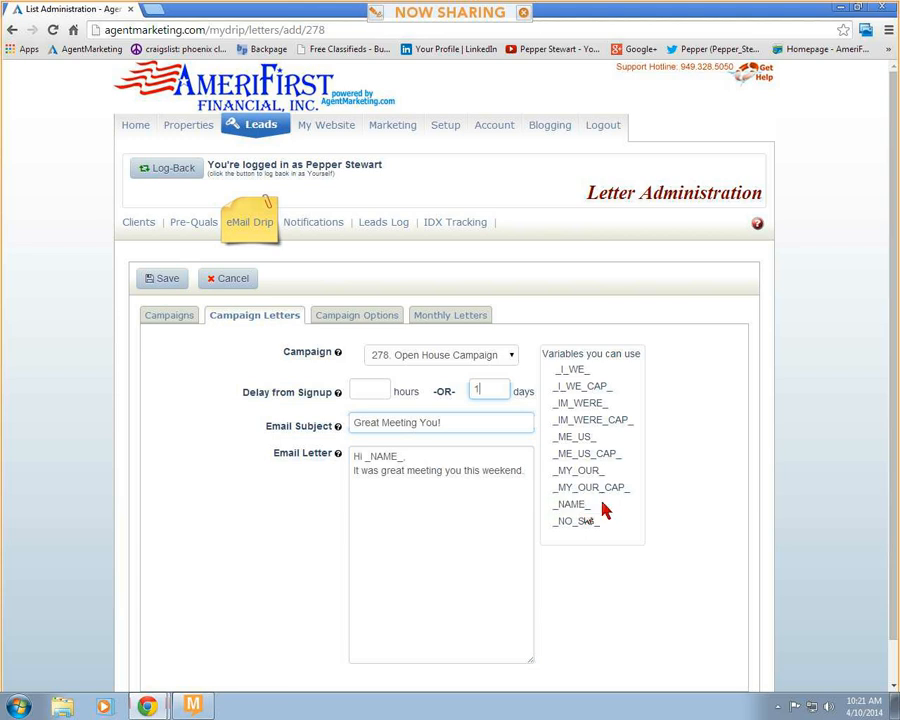
pyautogui.moveTo(557, 374); pyautogui.dragTo(607, 508)
pyautogui.click(607, 510)
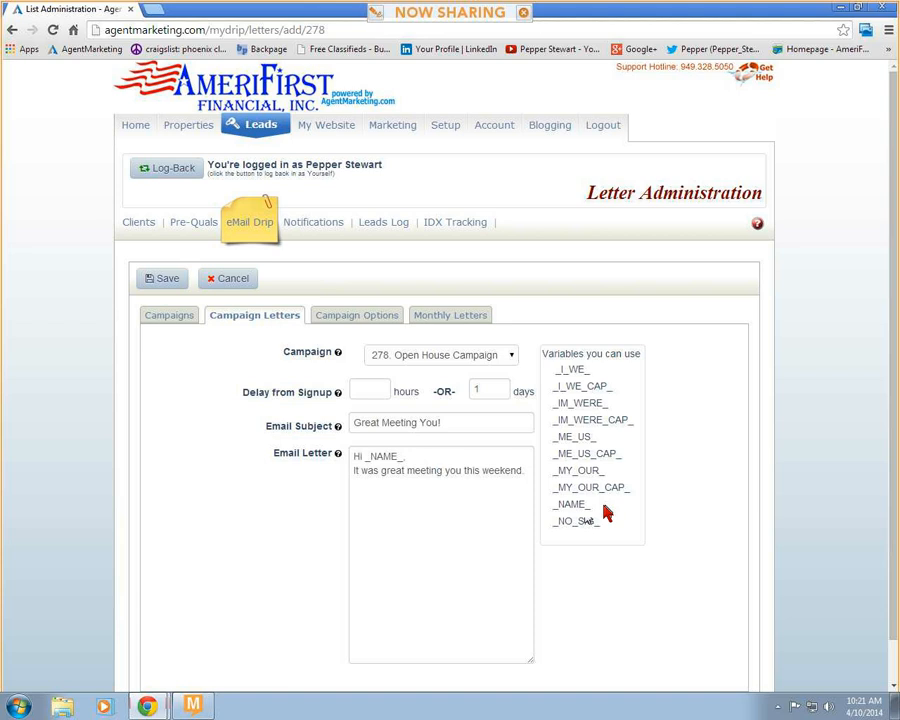
pyautogui.click(162, 281)
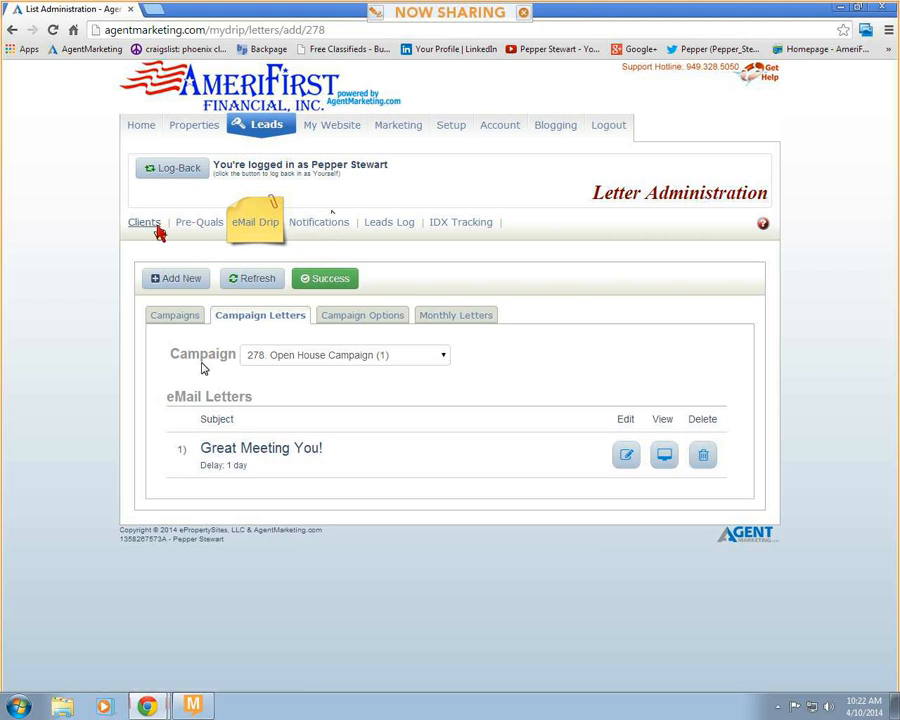
# - Return to the clients list via the email campaigns, open the newest lead for editing and review its task history
pyautogui.click(252, 228)
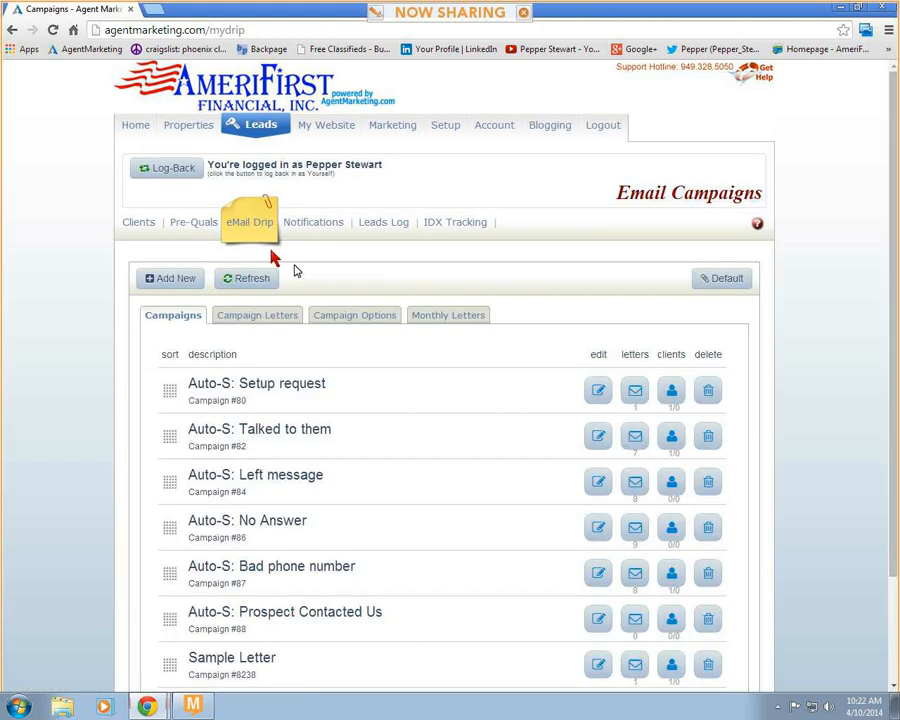
pyautogui.click(140, 224)
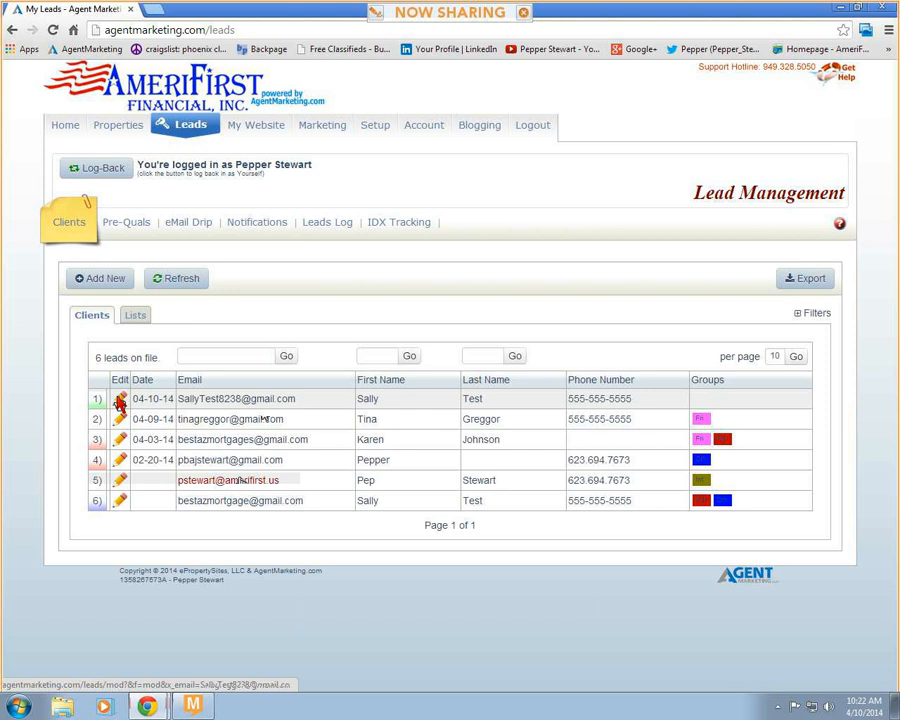
pyautogui.click(120, 400)
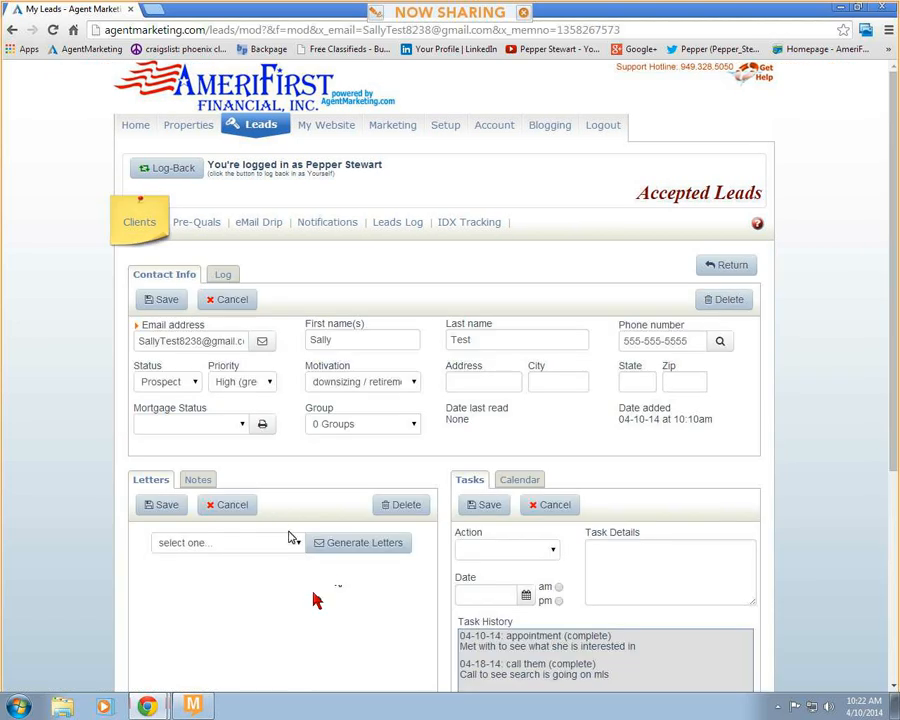
pyautogui.scroll(-1, 497, 640)
pyautogui.moveTo(612, 607); pyautogui.dragTo(462, 549)
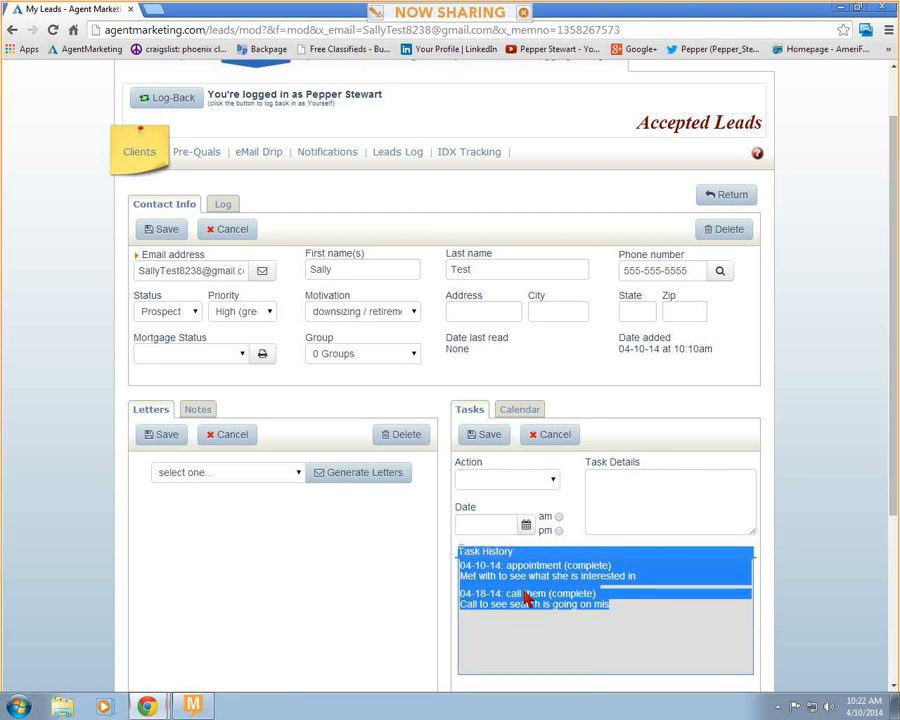
# - Add and save a note on the lead reading "Met with her at lunch discussed house she wanted"
pyautogui.click(196, 410)
pyautogui.scroll(-1, 261, 518)
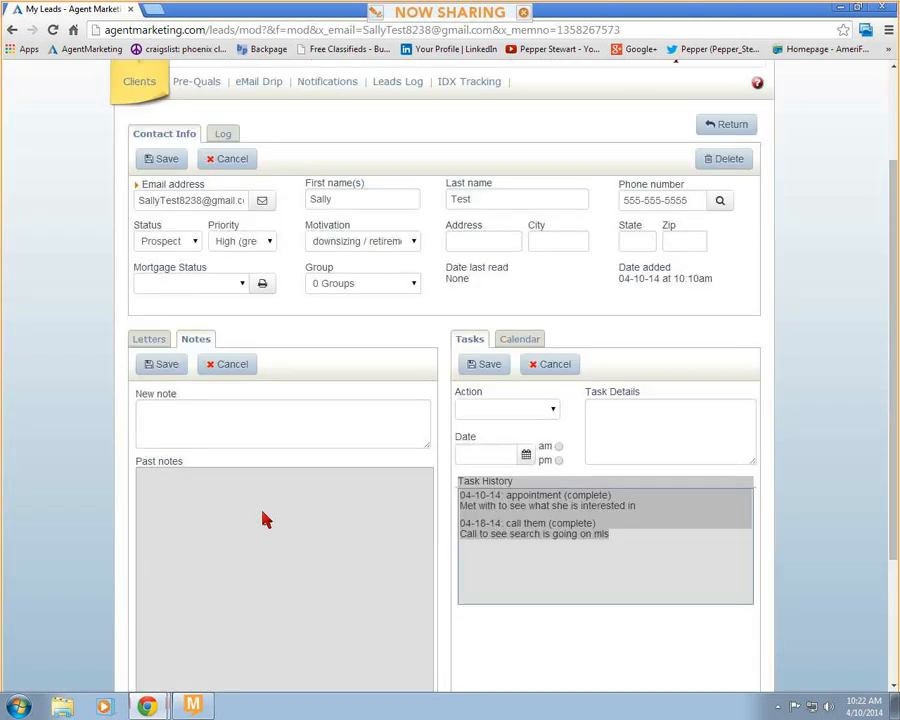
pyautogui.scroll(1, 261, 518)
pyautogui.click(208, 500)
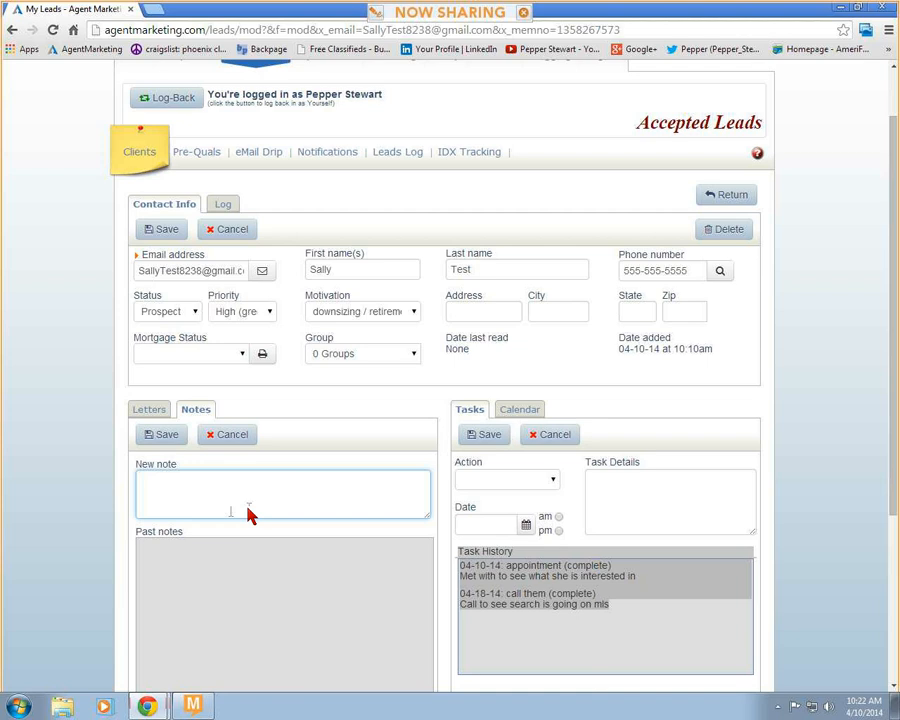
pyautogui.write('Met with her over')
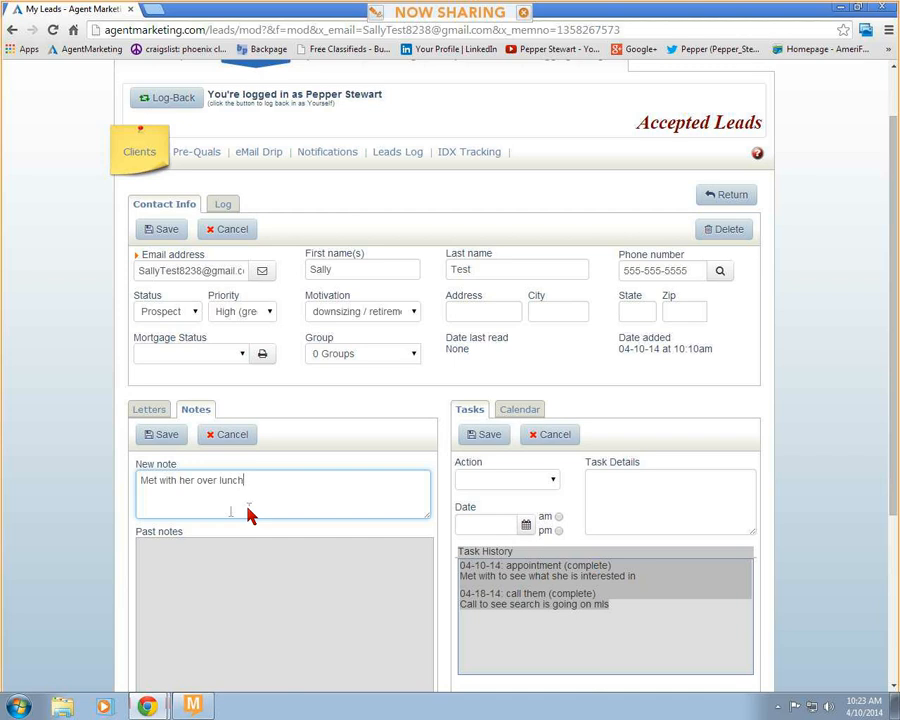
pyautogui.write(' lunch')
pyautogui.press('BackSpace')
pyautogui.press('BackSpace')
pyautogui.press('BackSpace')
pyautogui.press('BackSpace')
pyautogui.press('BackSpace')
pyautogui.press('BackSpace')
pyautogui.press('BackSpace')
pyautogui.press('BackSpace')
pyautogui.press('BackSpace')
pyautogui.press('BackSpace')
pyautogui.write('at lunch discussed house she wanted')
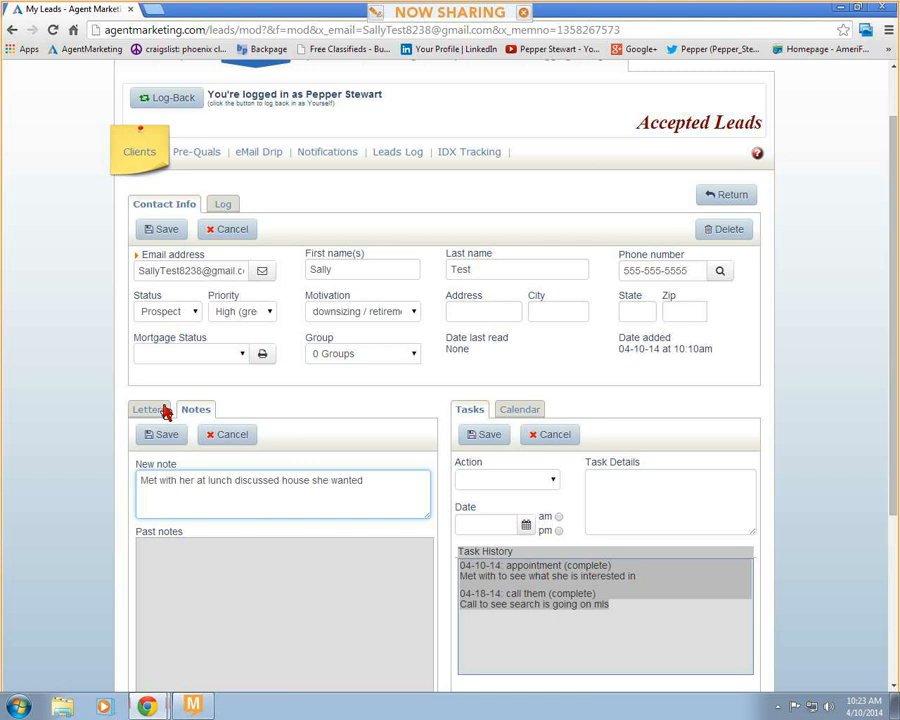
pyautogui.click(163, 436)
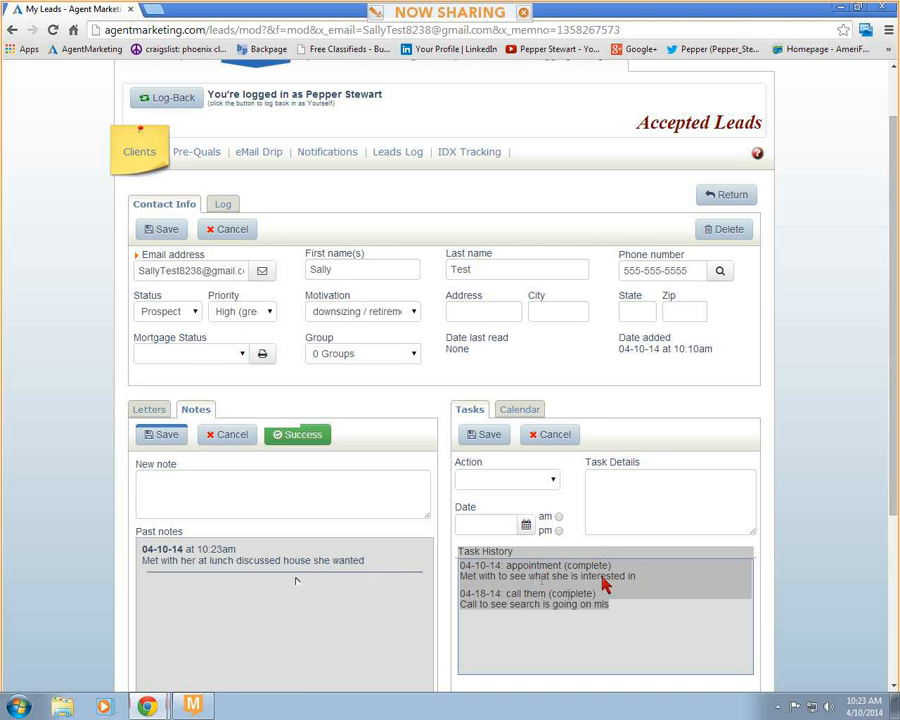
pyautogui.click(630, 509)
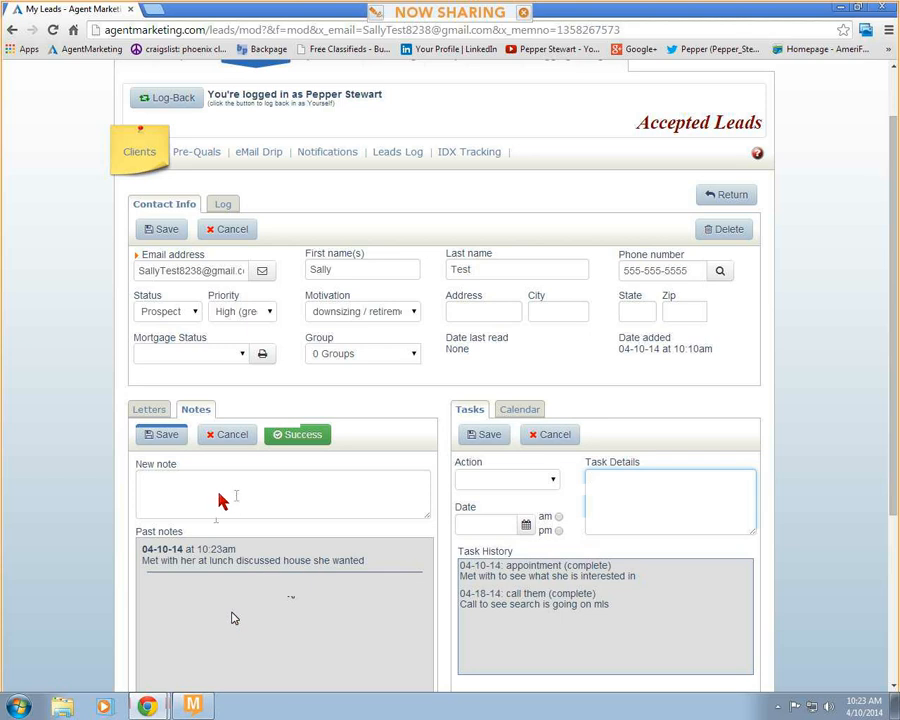
# - Generate the letters of campaign 278, Open House Campaign, for the lead and delete the resulting "Great Meeting You!" letter
pyautogui.click(153, 413)
pyautogui.click(294, 478)
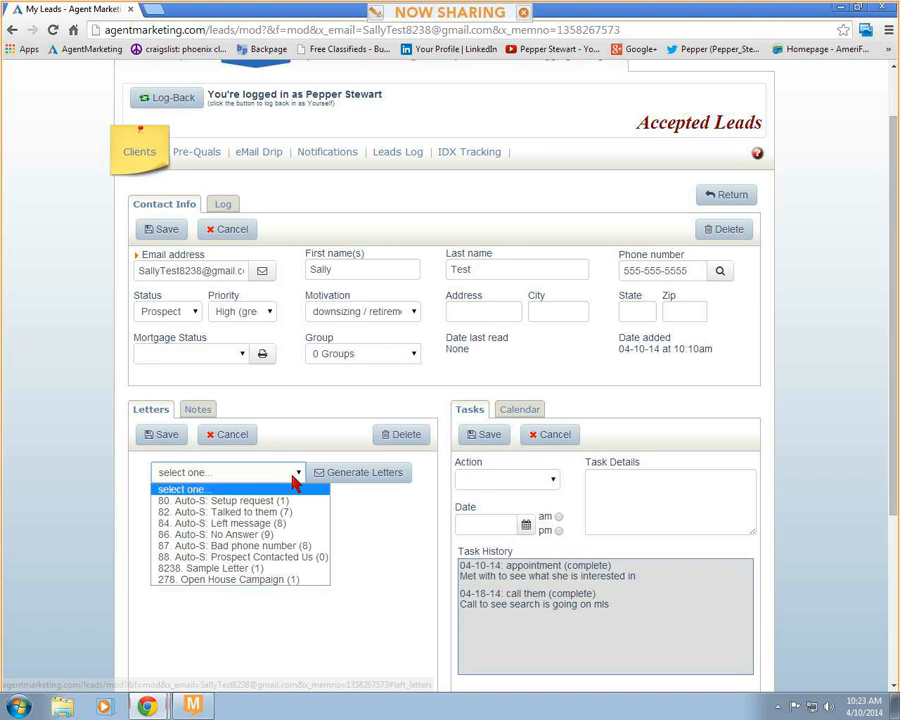
pyautogui.click(279, 580)
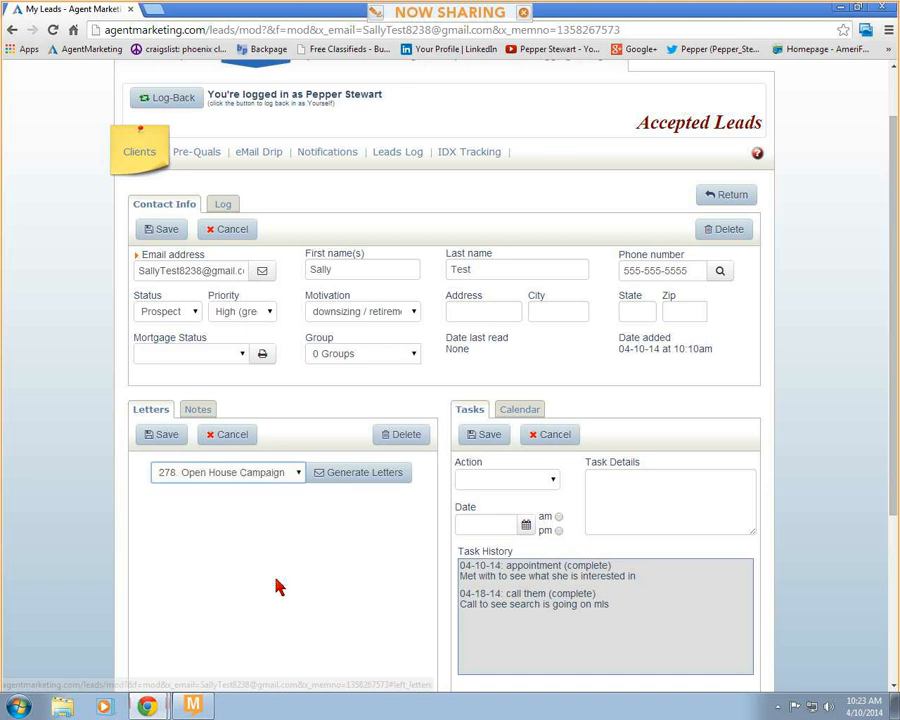
pyautogui.click(372, 478)
pyautogui.click(350, 476)
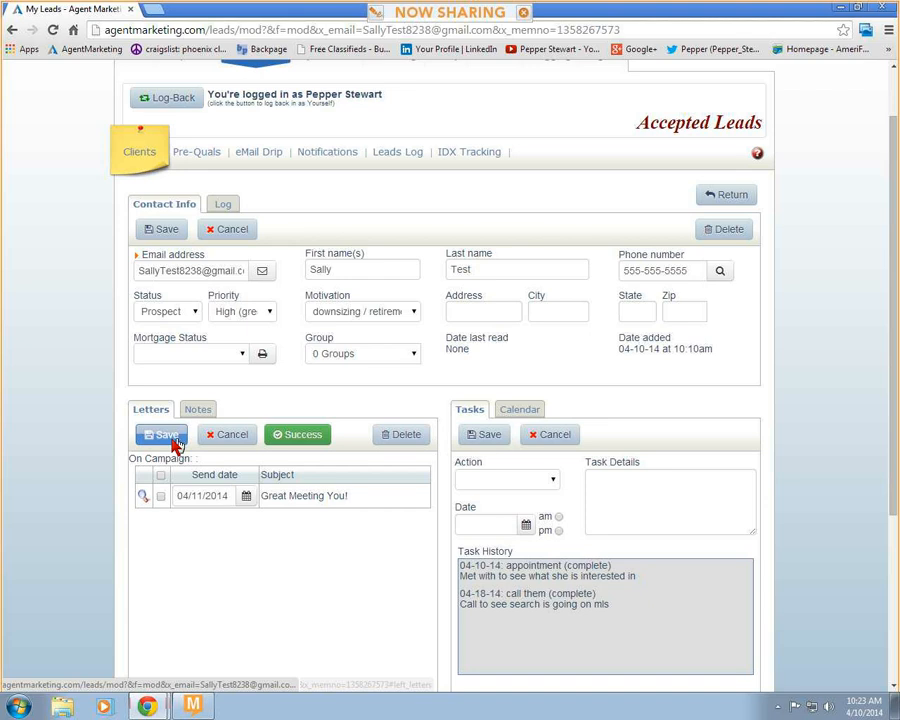
pyautogui.click(162, 498)
pyautogui.click(403, 434)
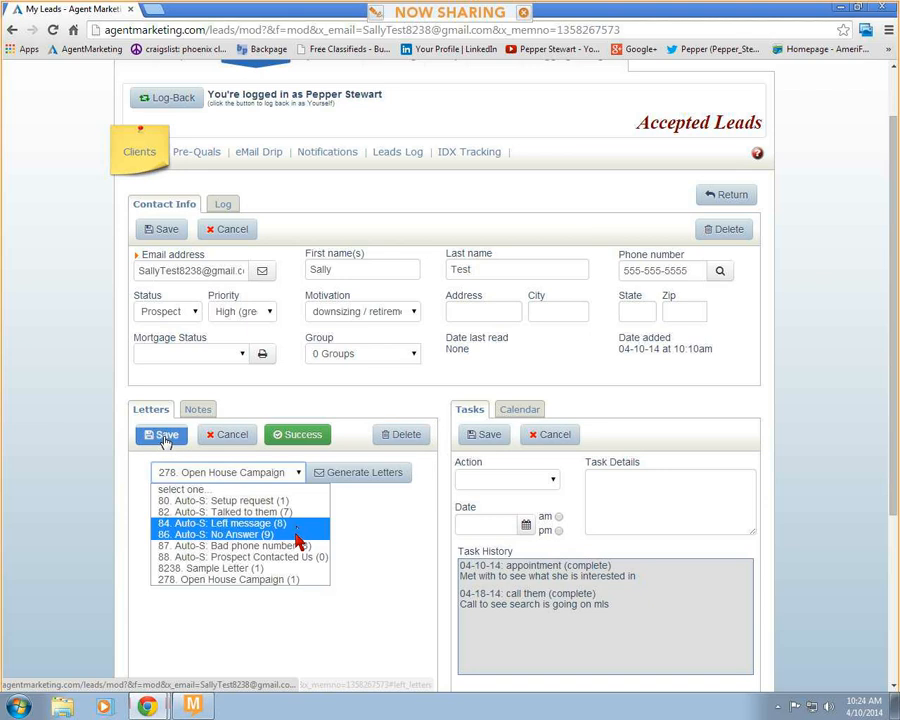
# - Generate the lead's letters from campaign 86, Auto-S: No Answer, and delete the "Is there anything we can do" letter dated 04/13/2014
pyautogui.click(297, 534)
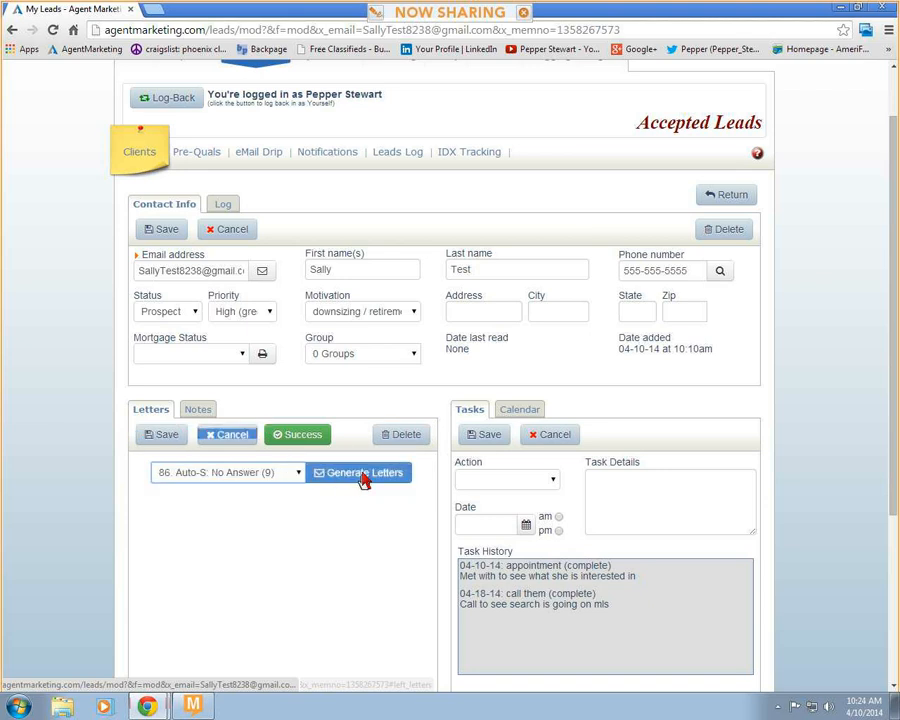
pyautogui.click(354, 474)
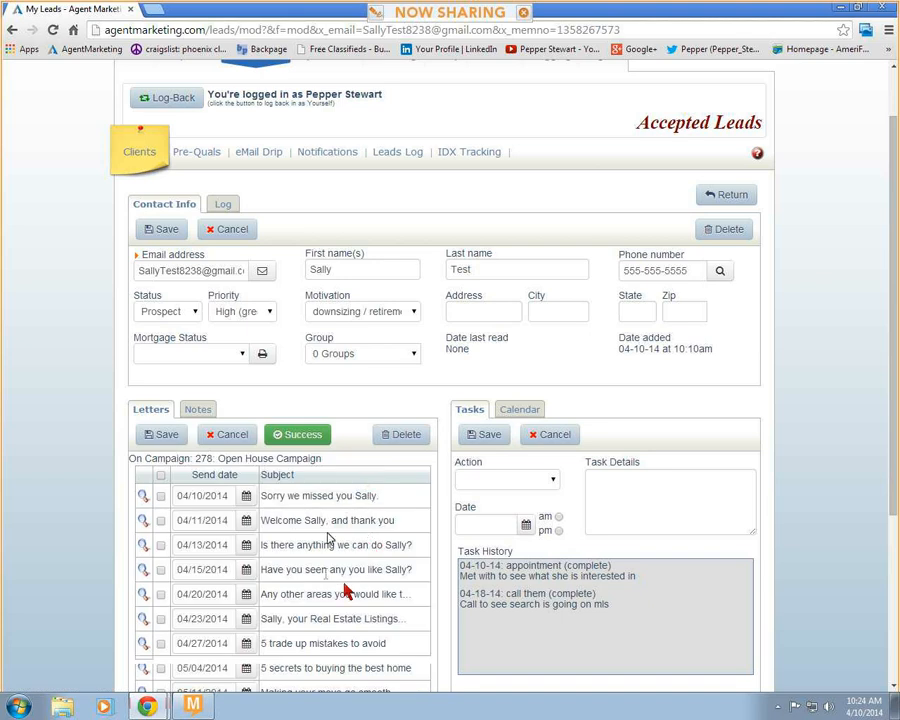
pyautogui.scroll(-1, 350, 585)
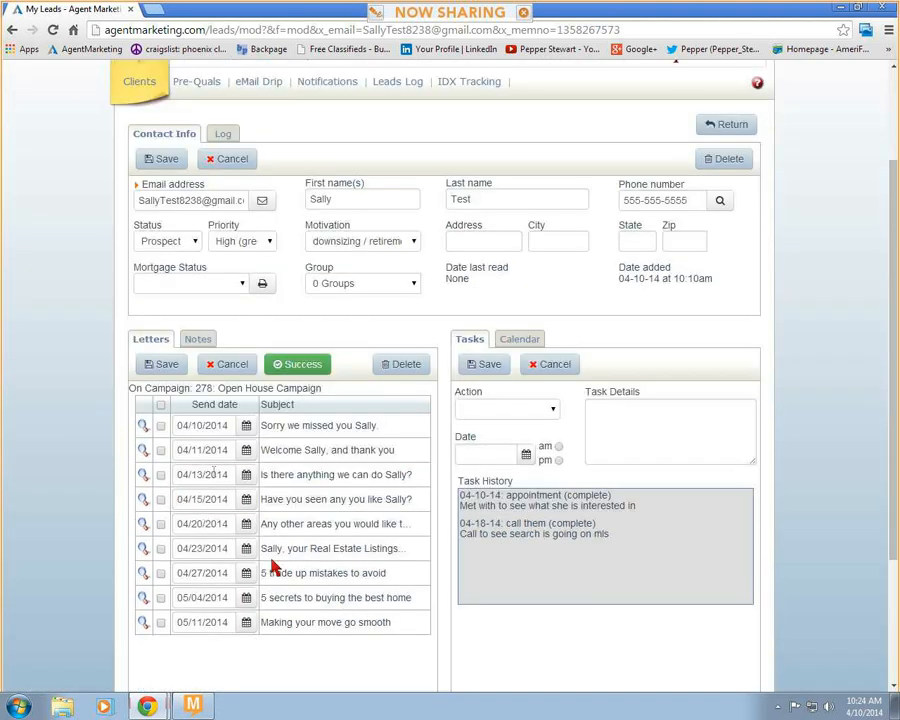
pyautogui.click(161, 476)
pyautogui.click(403, 364)
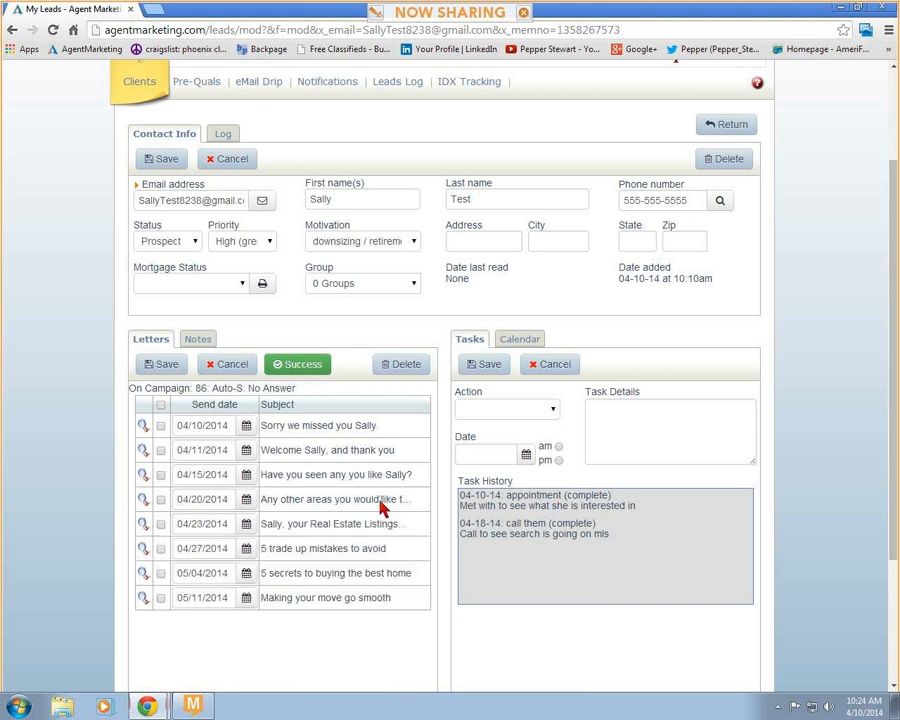
# - Set the send dates of the first, second, fourth and fifth campaign letters to 04/11/2014, 04/14/2014, 04/21/2014 and 04/28/2014 respectively
pyautogui.click(247, 426)
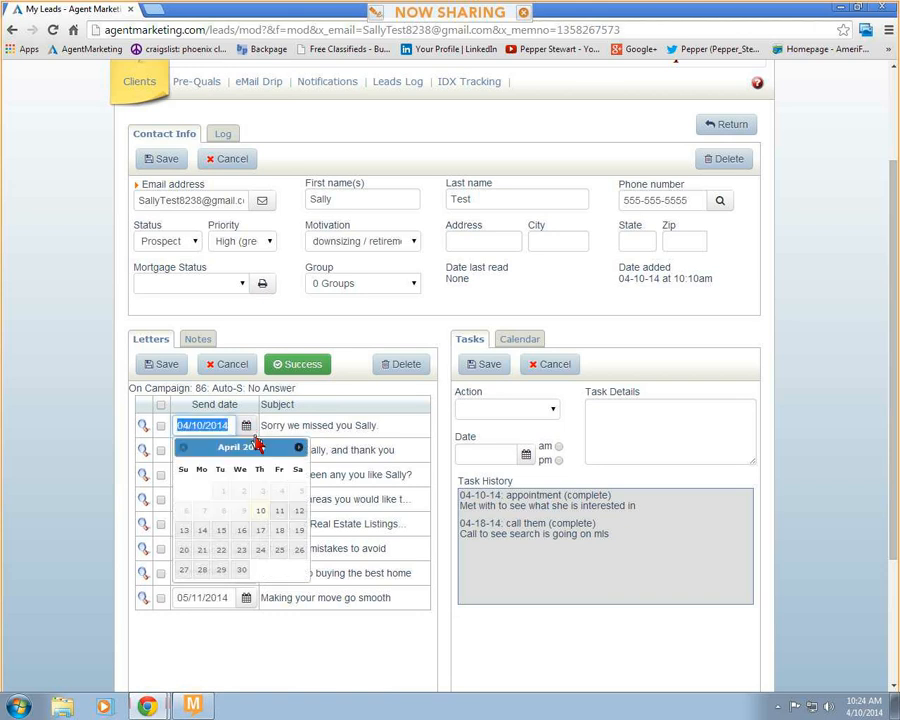
pyautogui.click(277, 514)
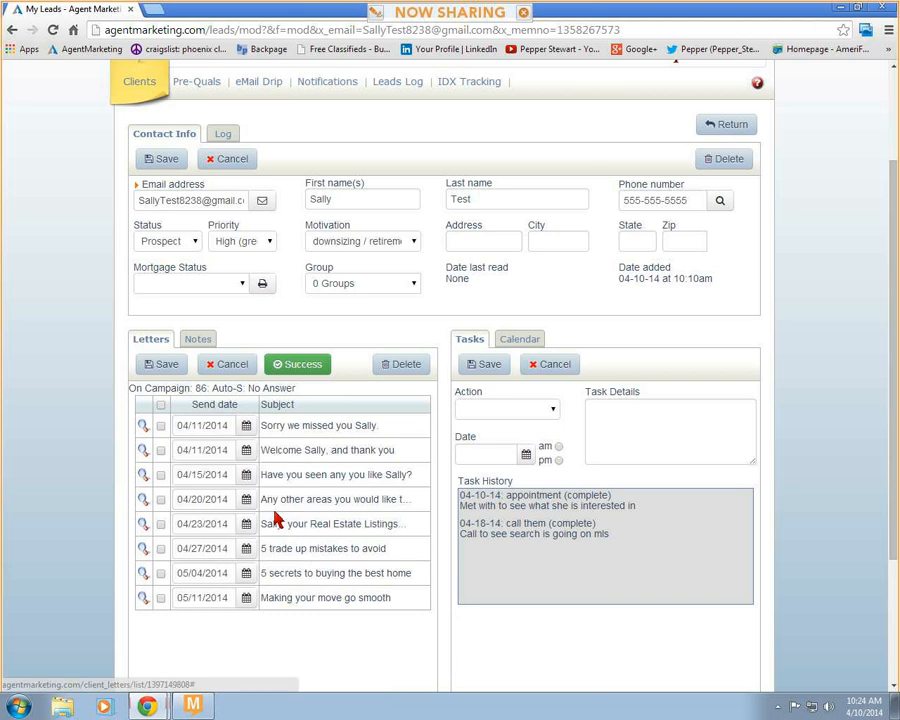
pyautogui.click(247, 451)
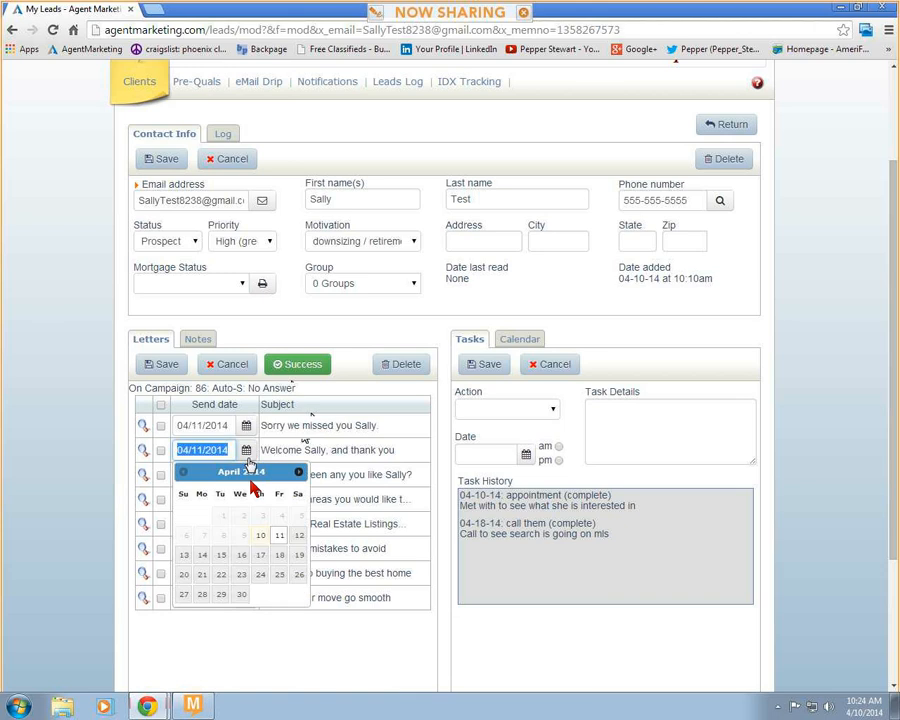
pyautogui.click(204, 566)
pyautogui.click(247, 499)
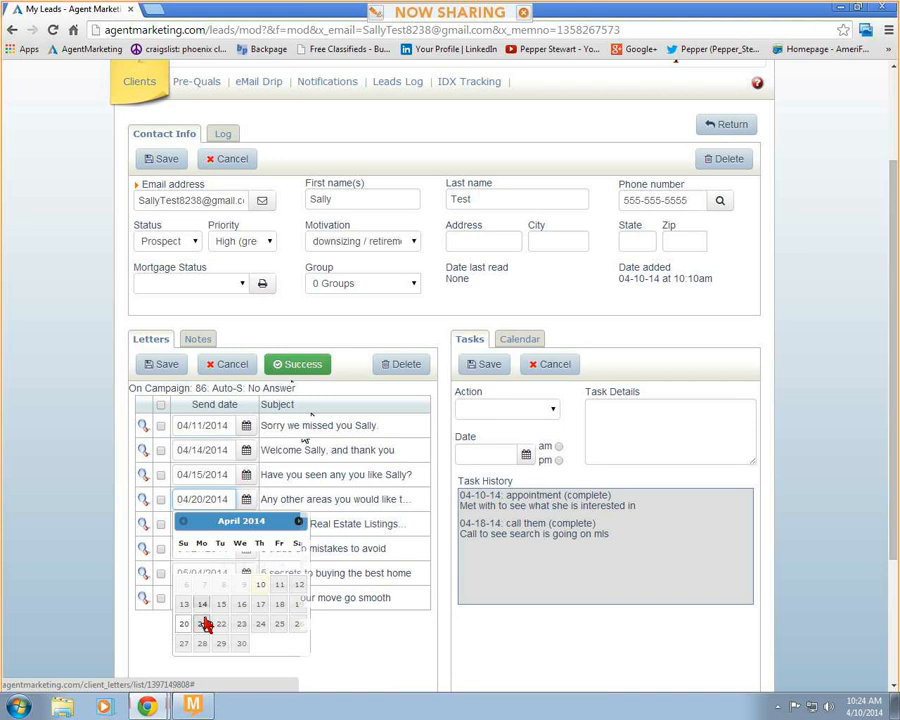
pyautogui.click(204, 623)
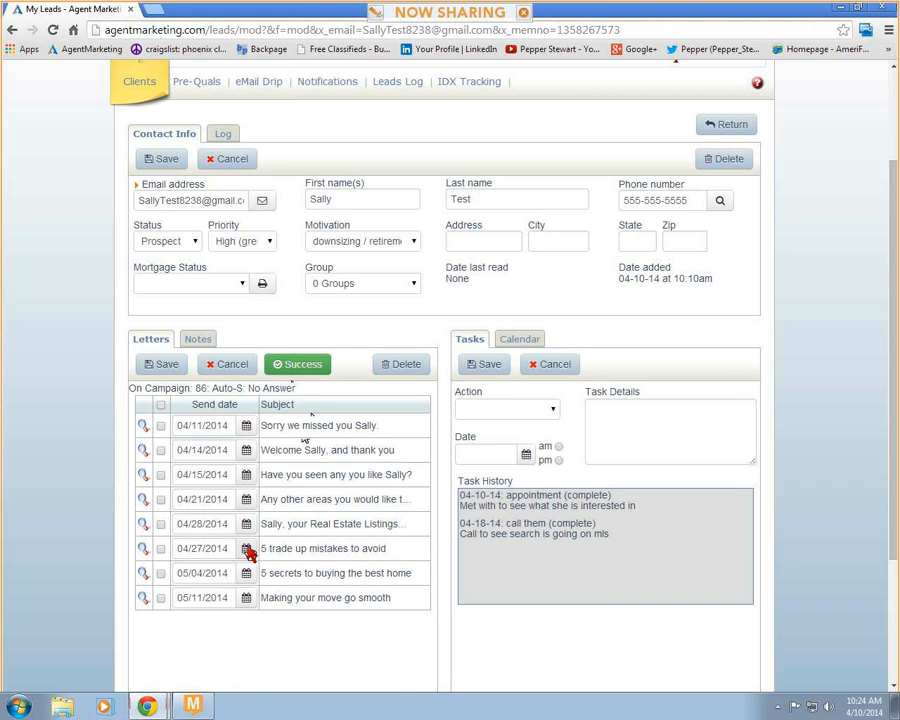
# - Set the send date of "5 trade up mistakes to avoid" to 05/05/2014 and of the last two letters to 05/12/2014, and save the letters
pyautogui.click(247, 573)
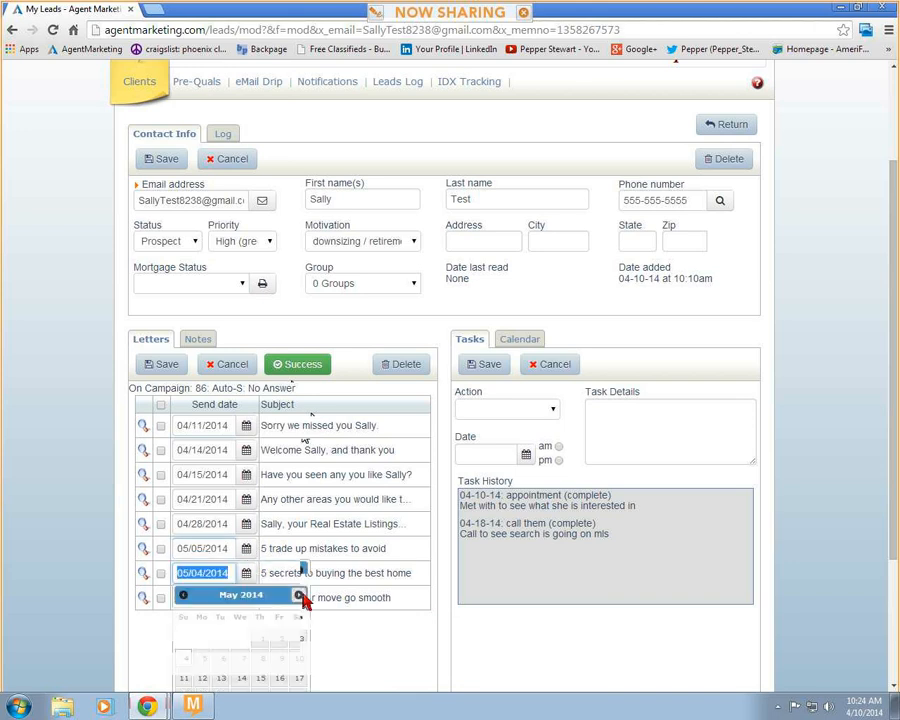
pyautogui.click(202, 678)
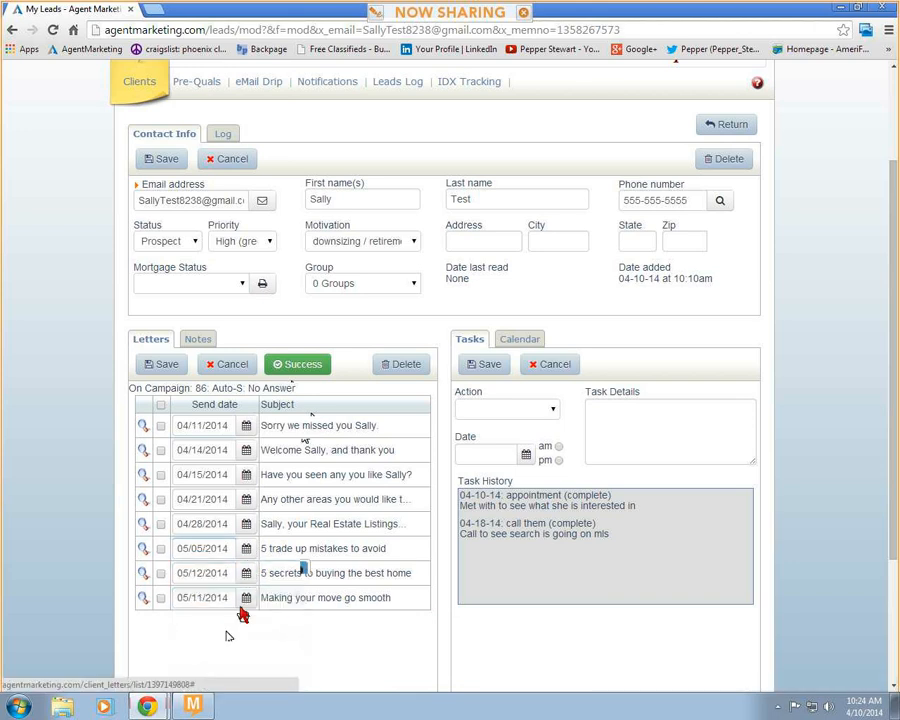
pyautogui.click(246, 597)
pyautogui.scroll(-1, 250, 635)
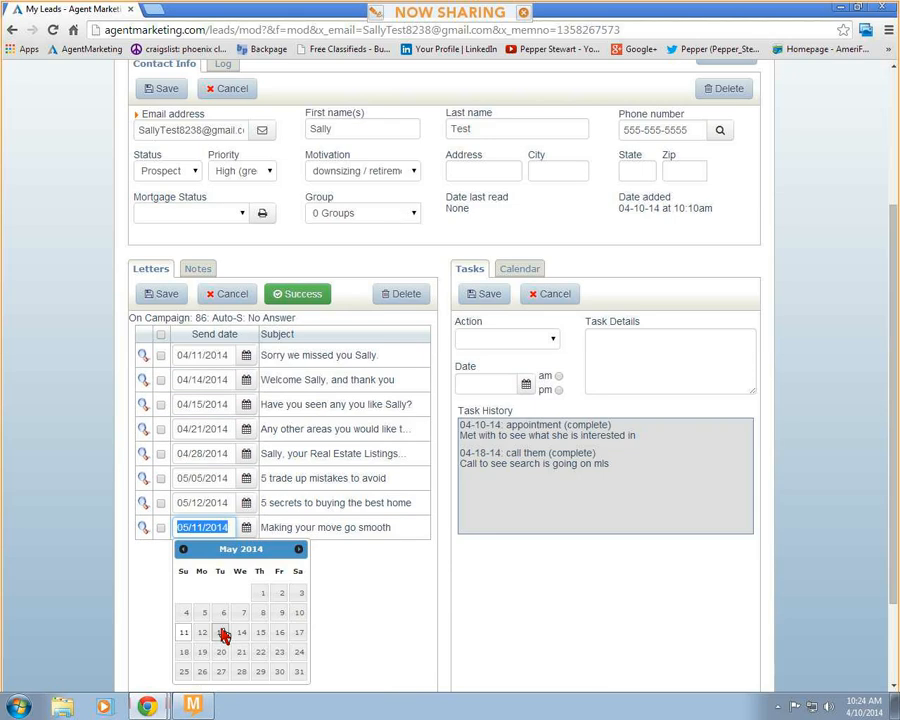
pyautogui.click(203, 686)
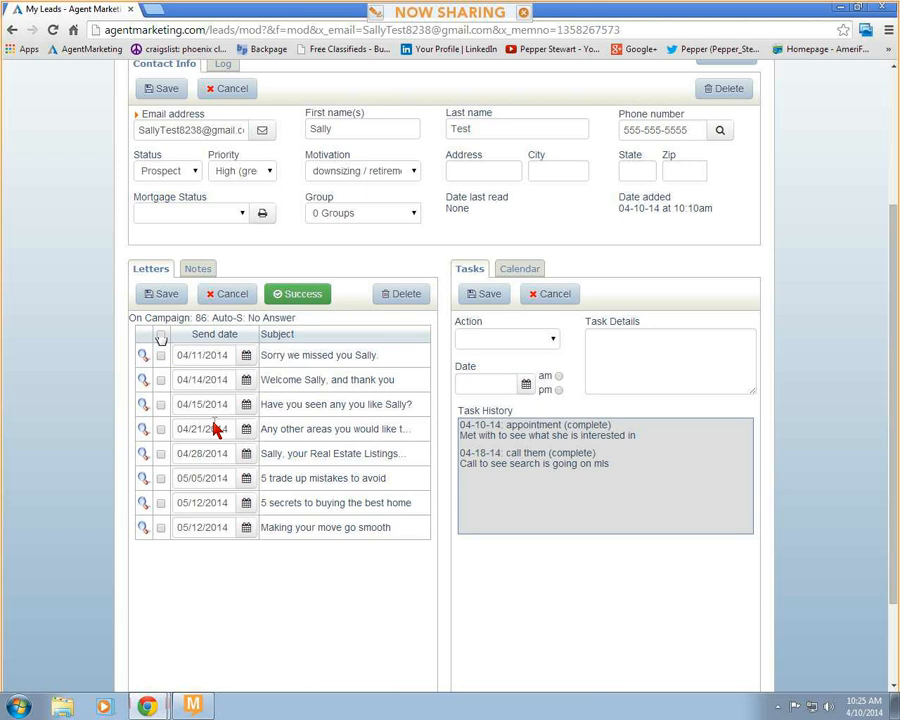
pyautogui.click(162, 294)
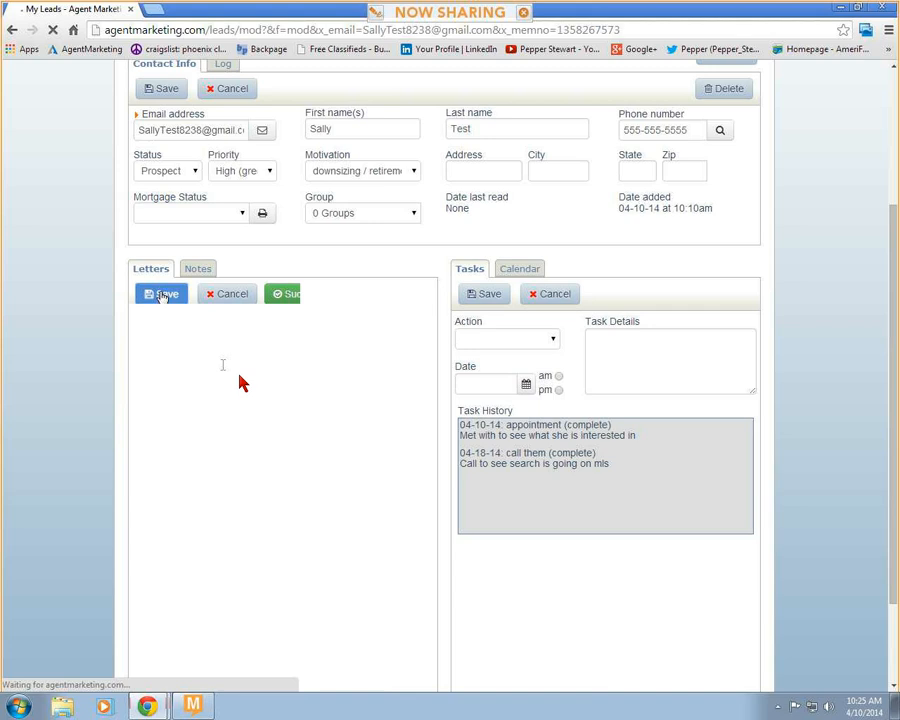